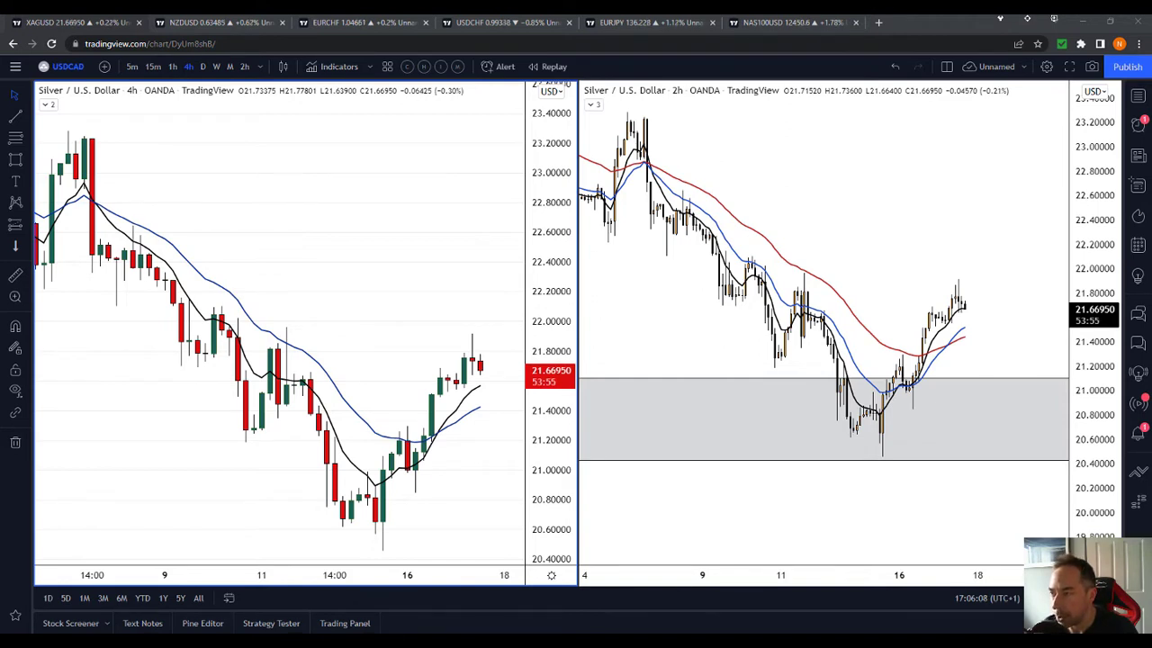
# Bring up the Forex Factory calendar to check this week's high-impact events, and return to the Silver charts.
pyautogui.moveTo(629, 89); pyautogui.dragTo(234, 121)
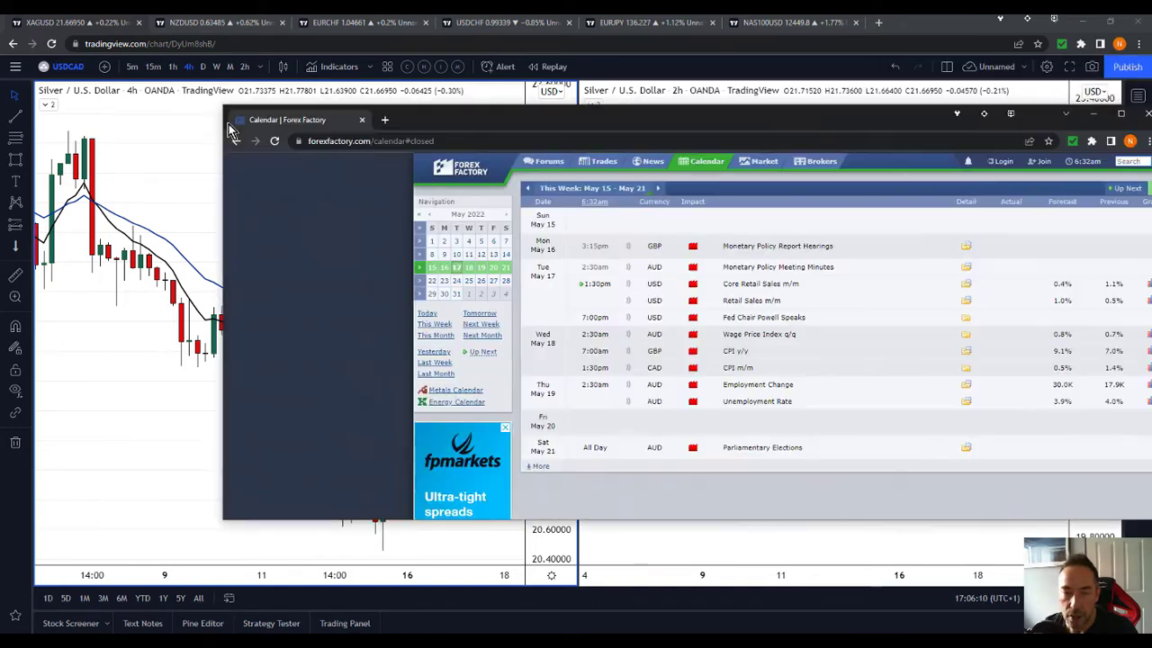
pyautogui.click(1023, 118)
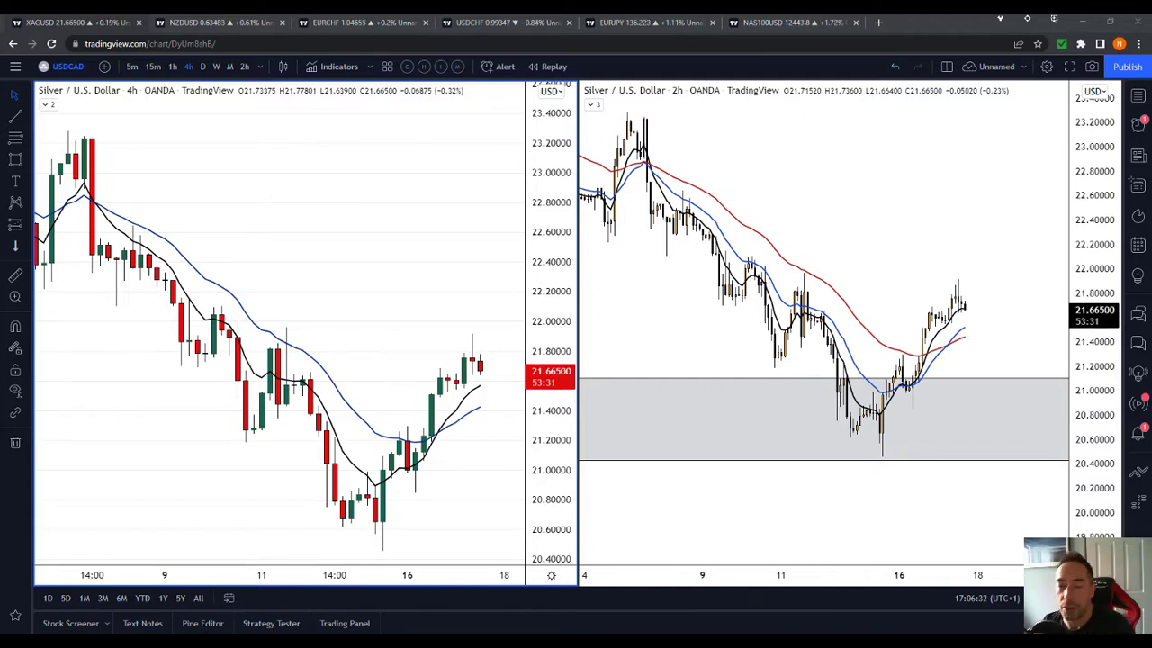
# Examine the 4-hour Silver chart's downtrend since early May and the recent price action against the two moving averages.
pyautogui.moveTo(417, 209); pyautogui.dragTo(379, 195)
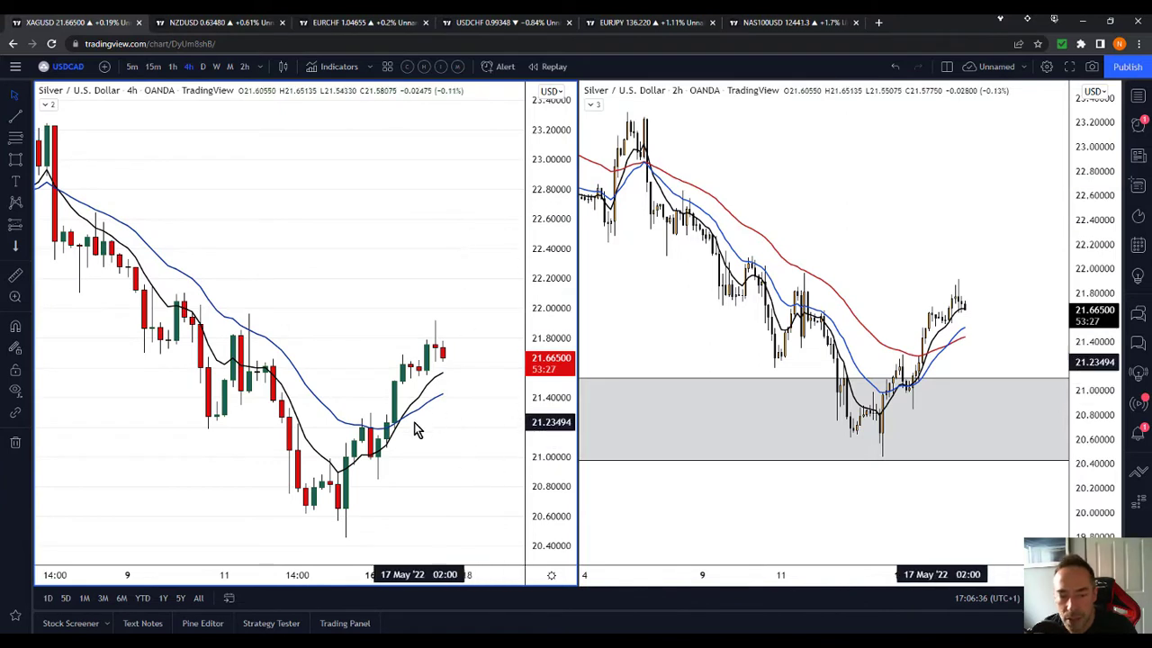
pyautogui.moveTo(411, 424)
pyautogui.mouseDown()
pyautogui.moveTo(393, 428)
pyautogui.moveTo(407, 430)
pyautogui.mouseUp()
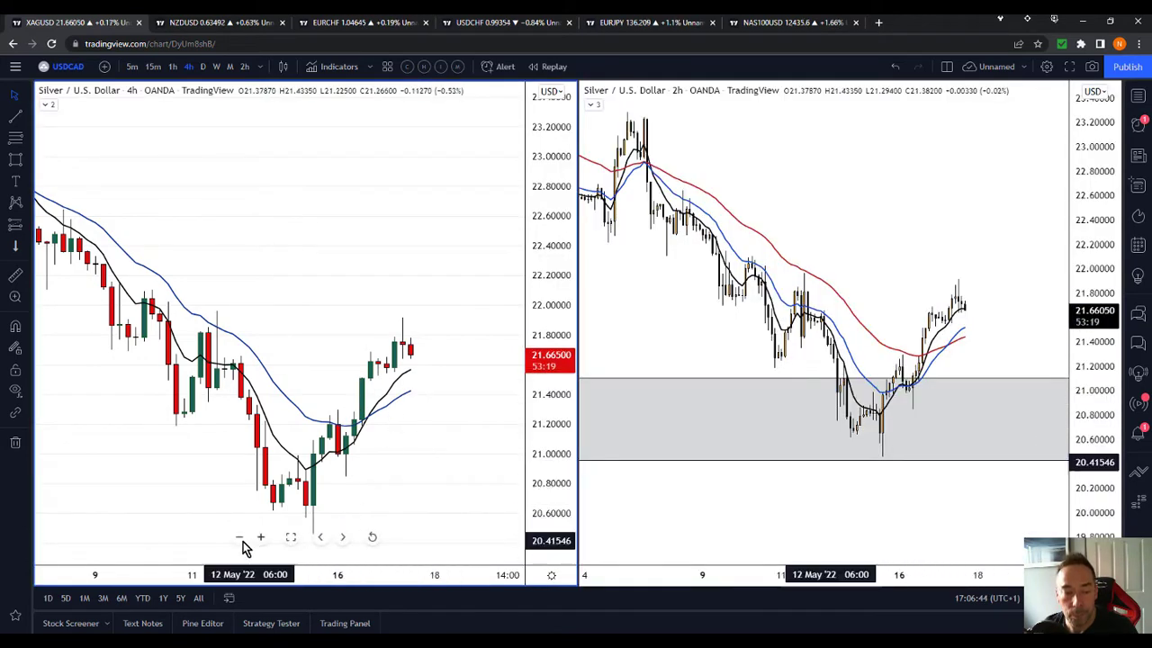
pyautogui.click(240, 537)
pyautogui.moveTo(408, 290); pyautogui.dragTo(355, 290)
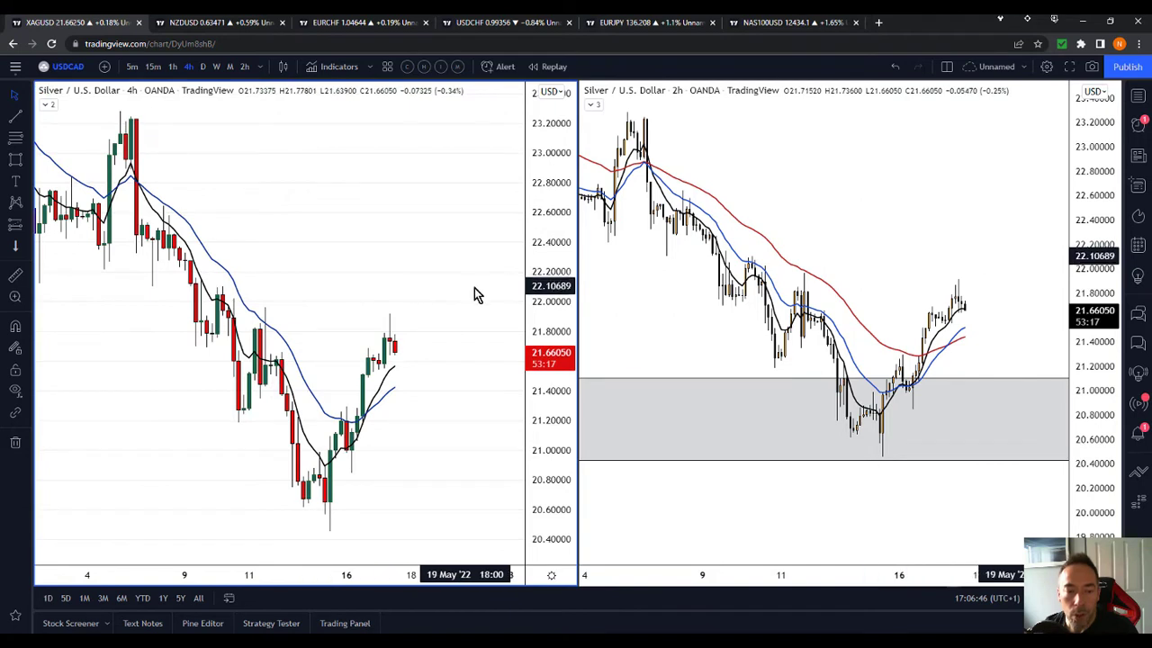
pyautogui.moveTo(536, 180); pyautogui.dragTo(535, 300)
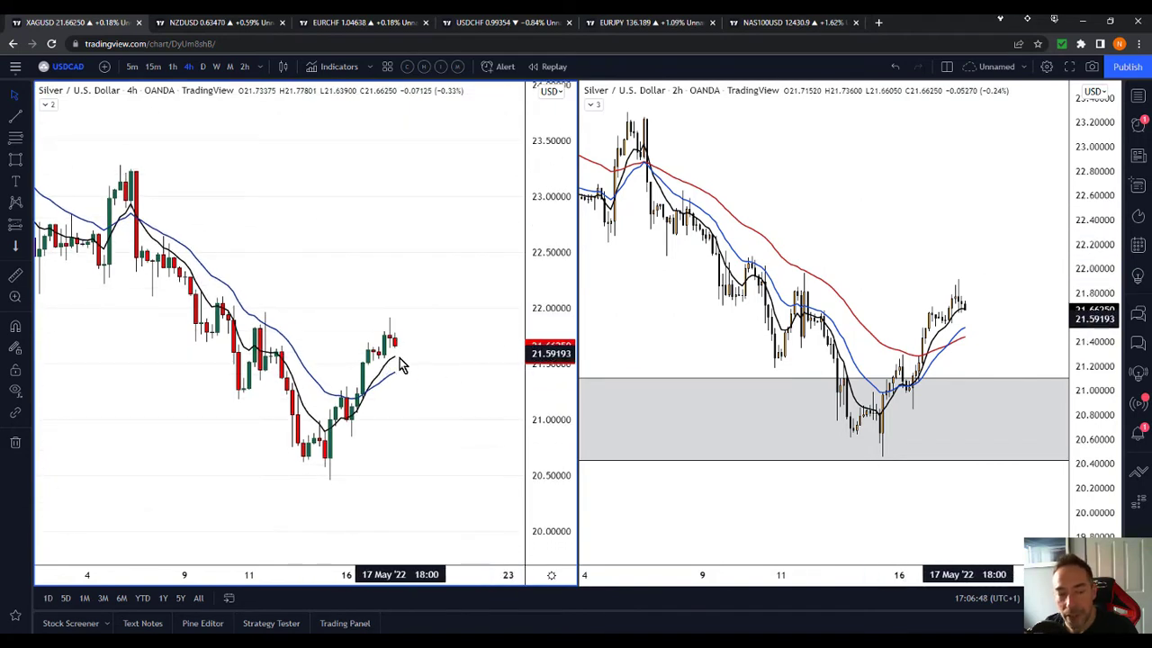
pyautogui.moveTo(455, 356); pyautogui.dragTo(453, 359)
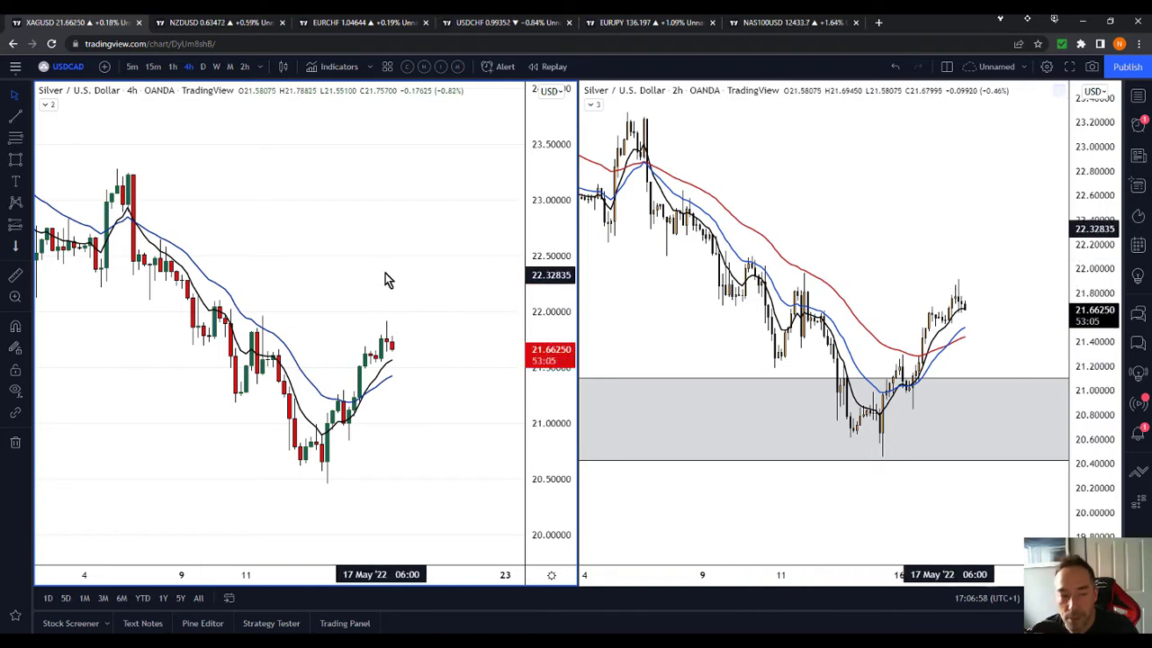
pyautogui.moveTo(383, 280); pyautogui.dragTo(393, 293)
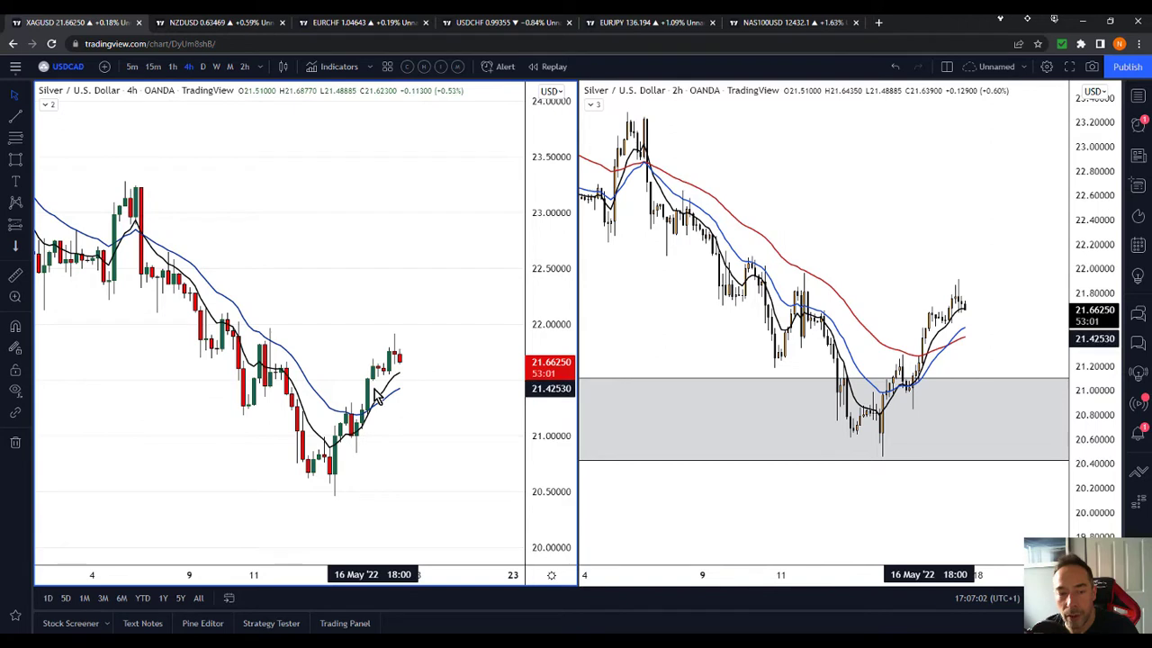
pyautogui.moveTo(354, 284); pyautogui.dragTo(412, 292)
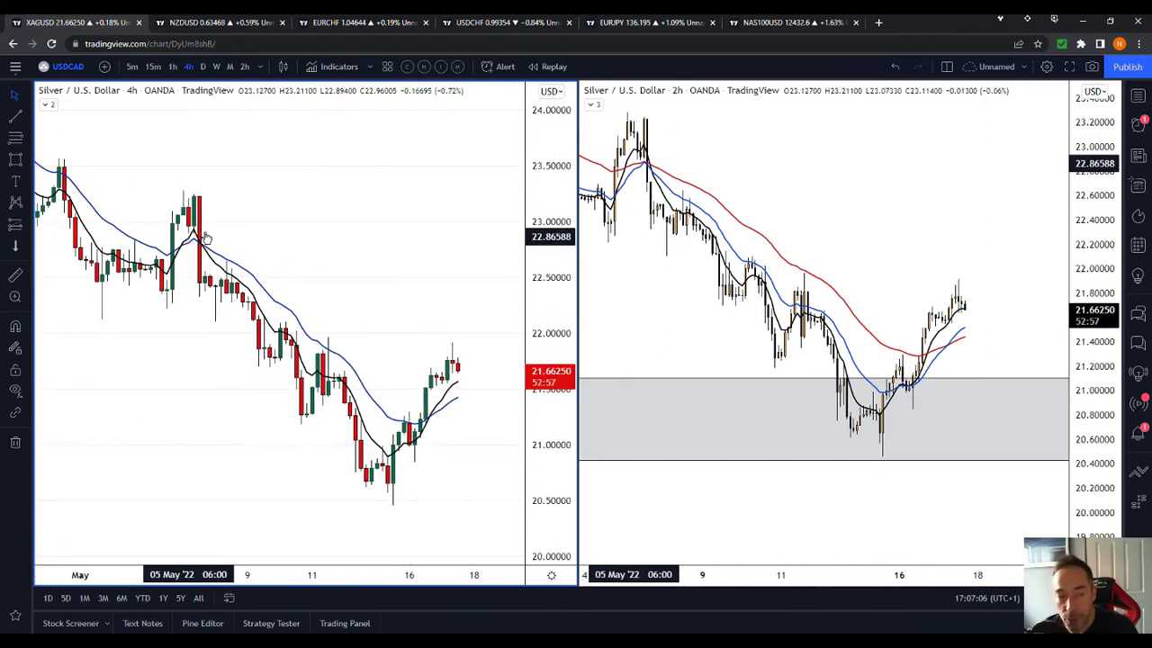
pyautogui.moveTo(192, 241); pyautogui.dragTo(258, 245)
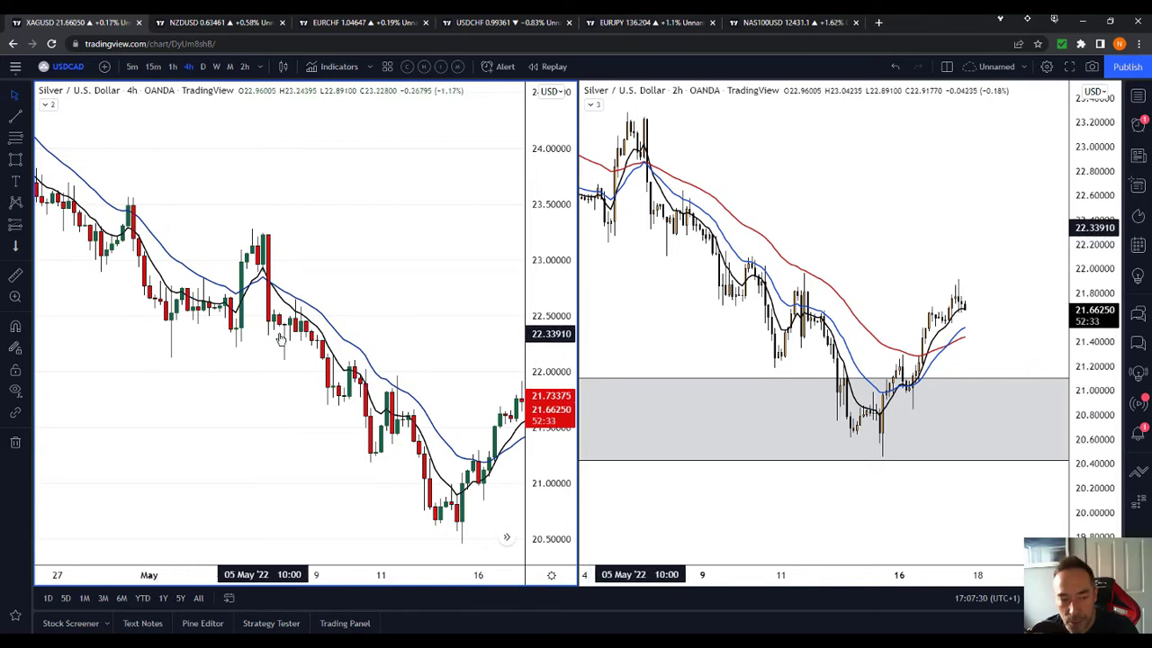
# Draw a thin rectangle across the early-May lows between about 22.17 and 22.26 on the 4-hour chart, and remove it.
pyautogui.click(15, 158)
pyautogui.moveTo(160, 343); pyautogui.dragTo(381, 352)
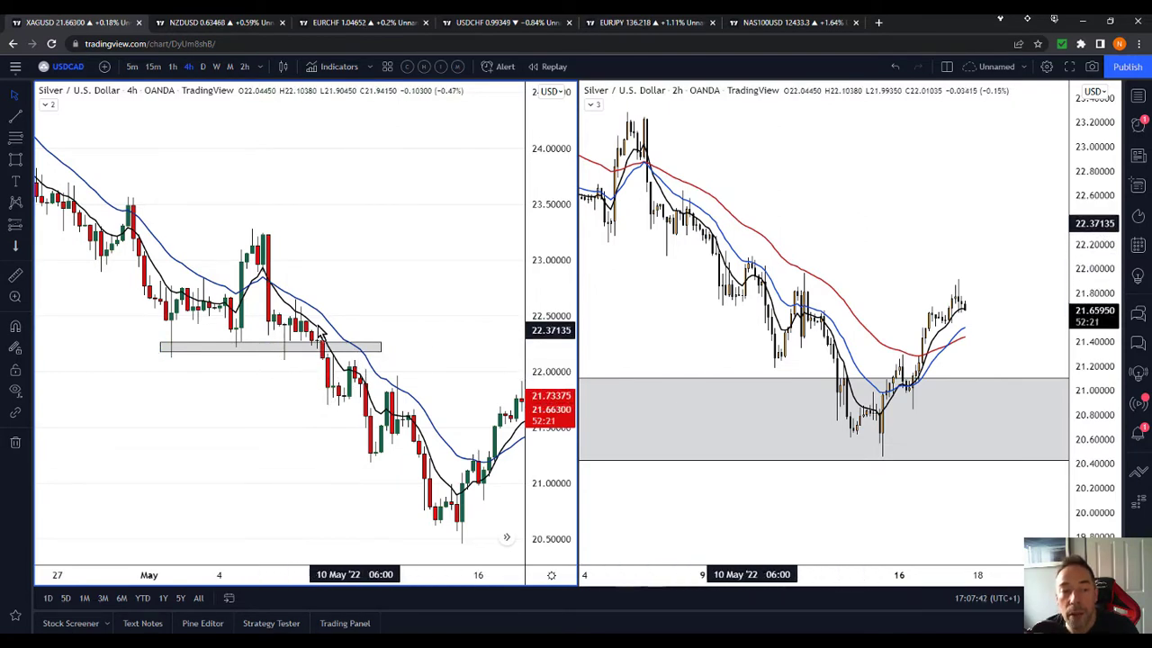
pyautogui.rightClick(378, 349)
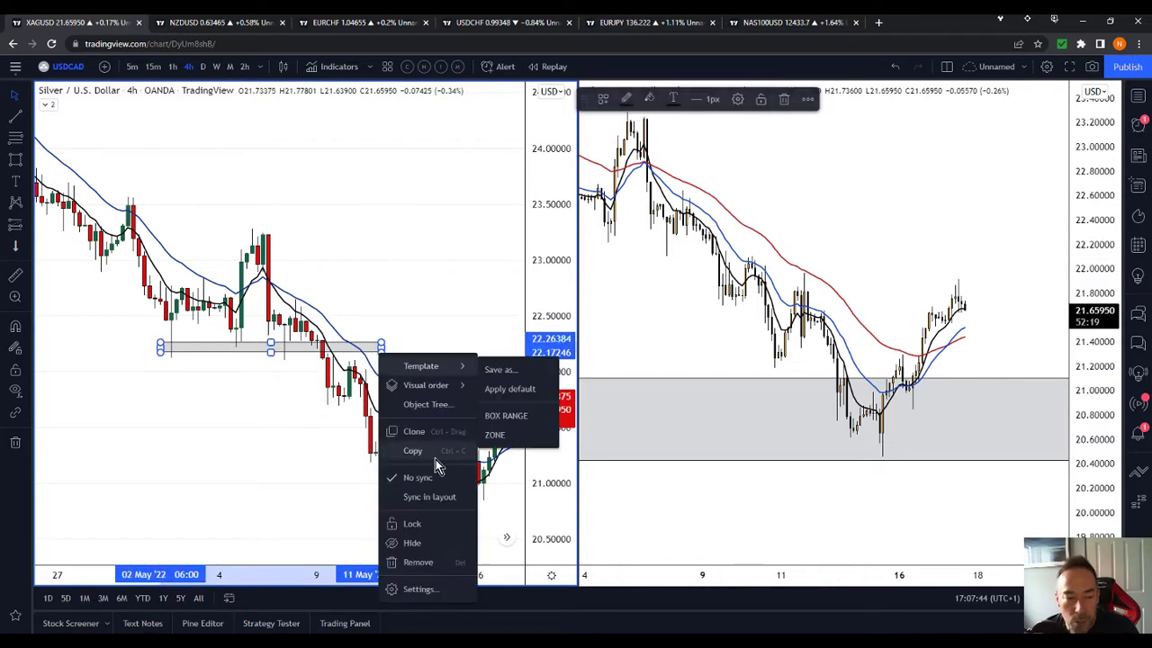
pyautogui.click(419, 564)
# Compare the latest Silver price with the moving averages on the 4-hour and 2-hour charts.
pyautogui.moveTo(432, 324); pyautogui.dragTo(352, 288)
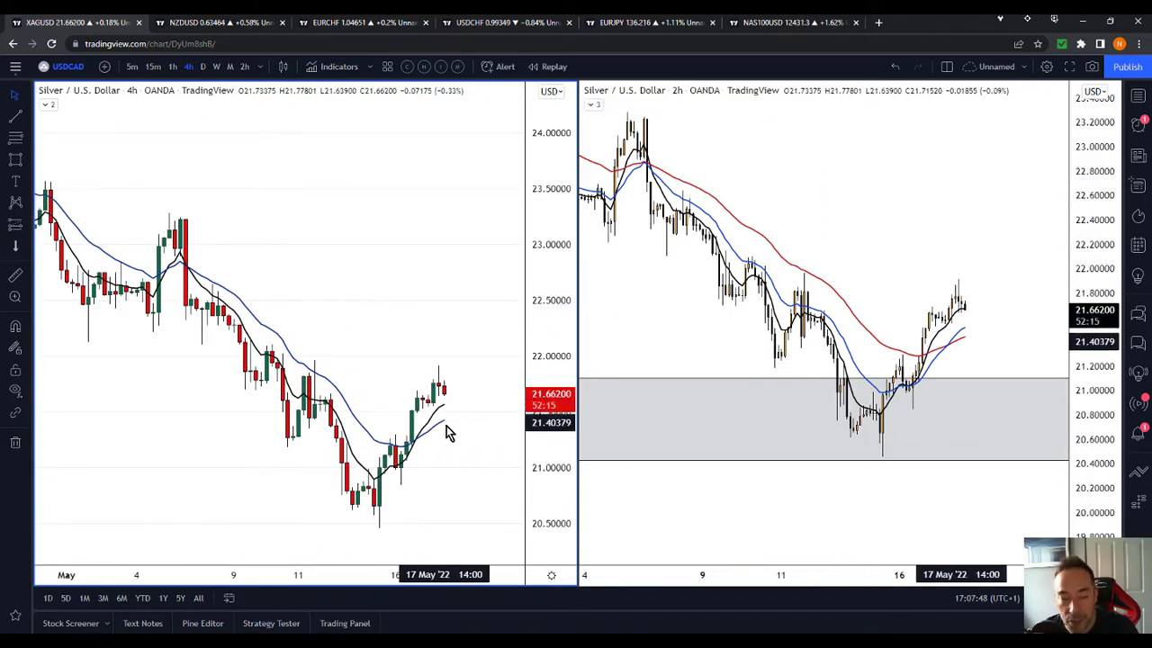
pyautogui.moveTo(470, 393); pyautogui.dragTo(449, 374)
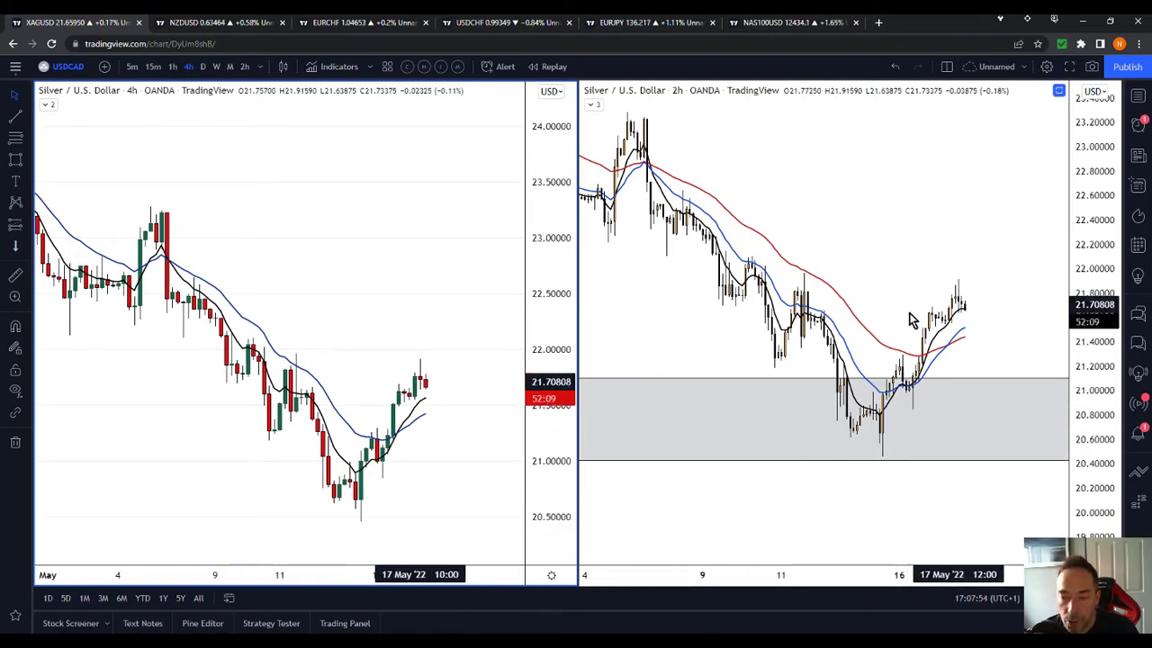
pyautogui.click(903, 255)
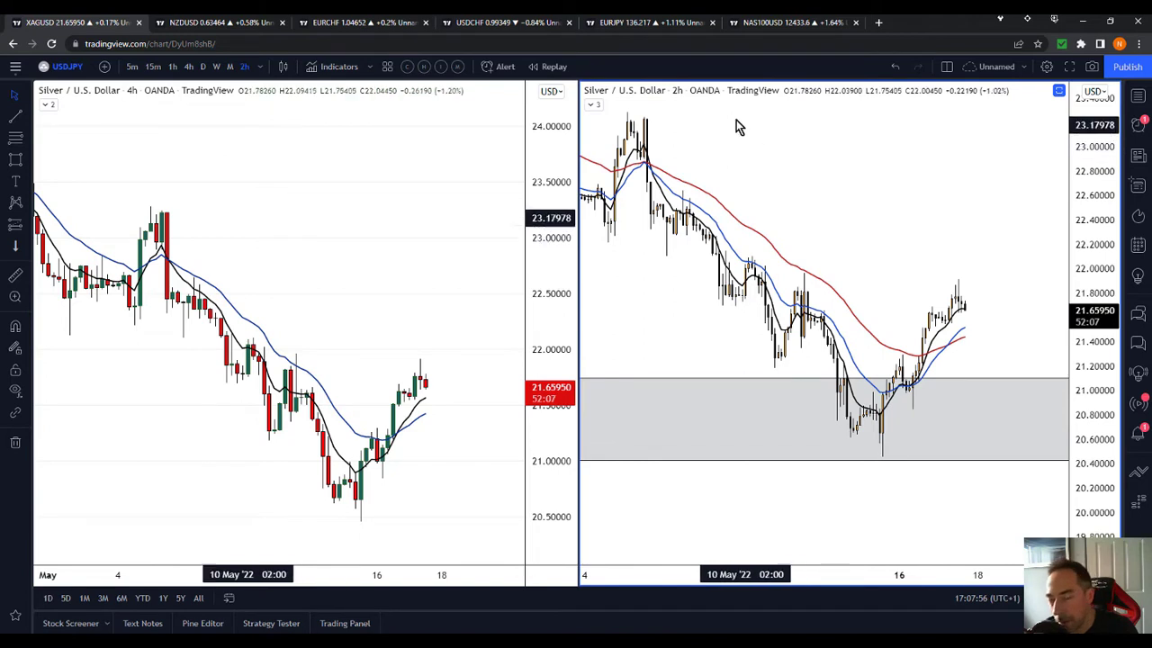
pyautogui.hotkey('alt', 'Return')
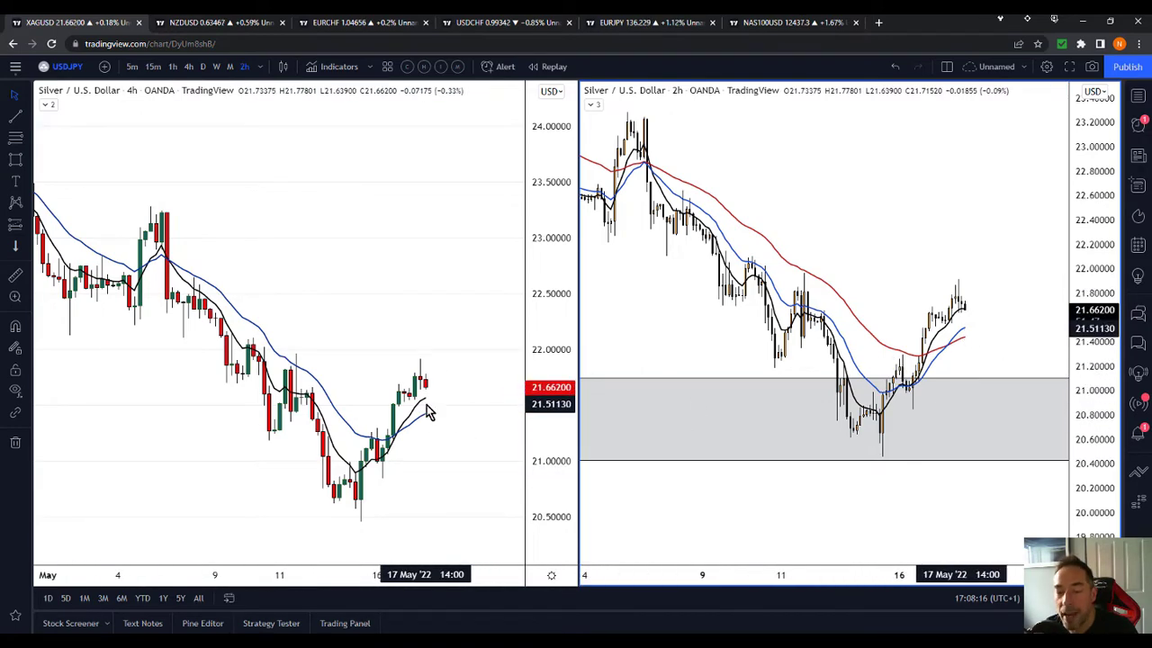
pyautogui.moveTo(1105, 411); pyautogui.dragTo(1087, 320)
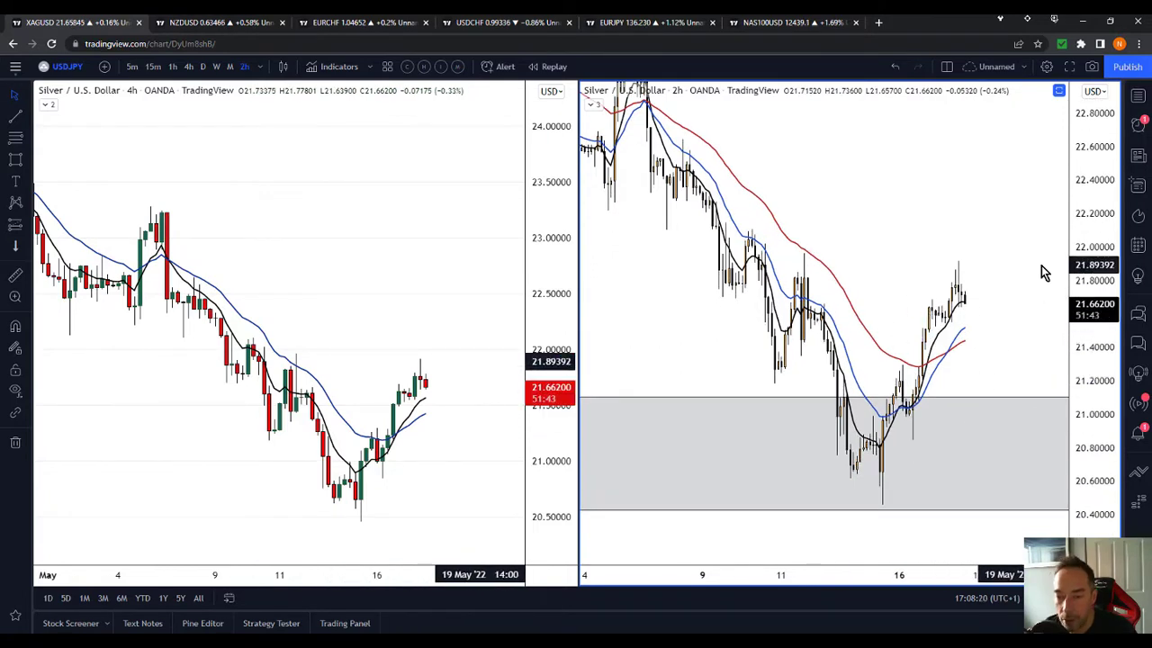
pyautogui.moveTo(1106, 167); pyautogui.dragTo(1085, 275)
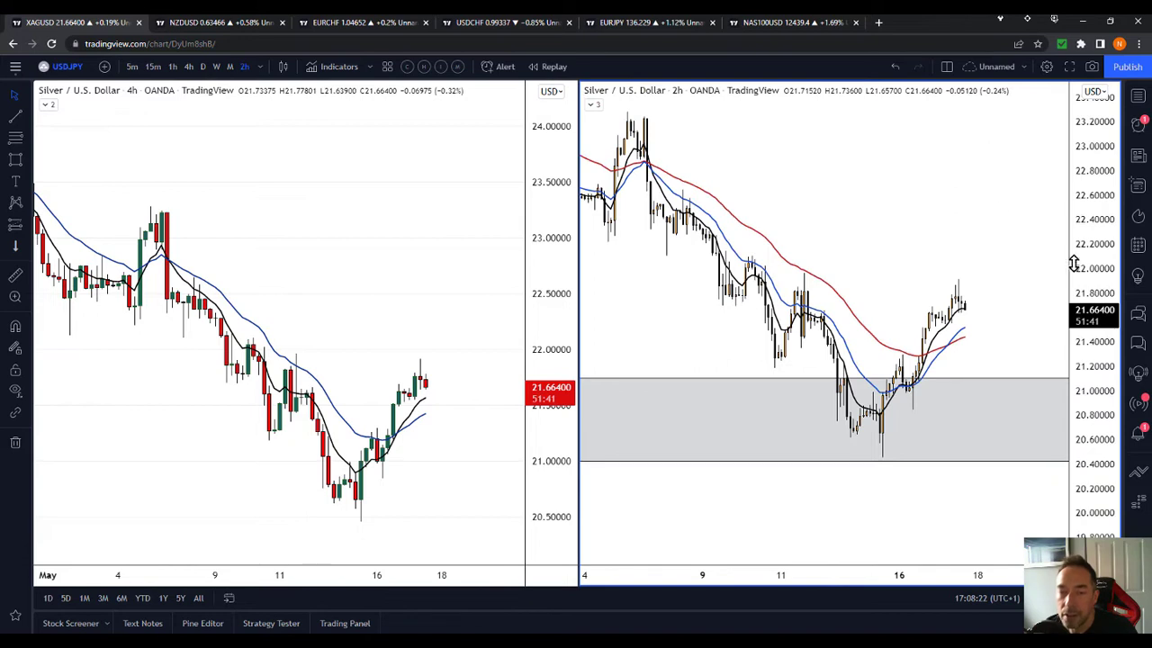
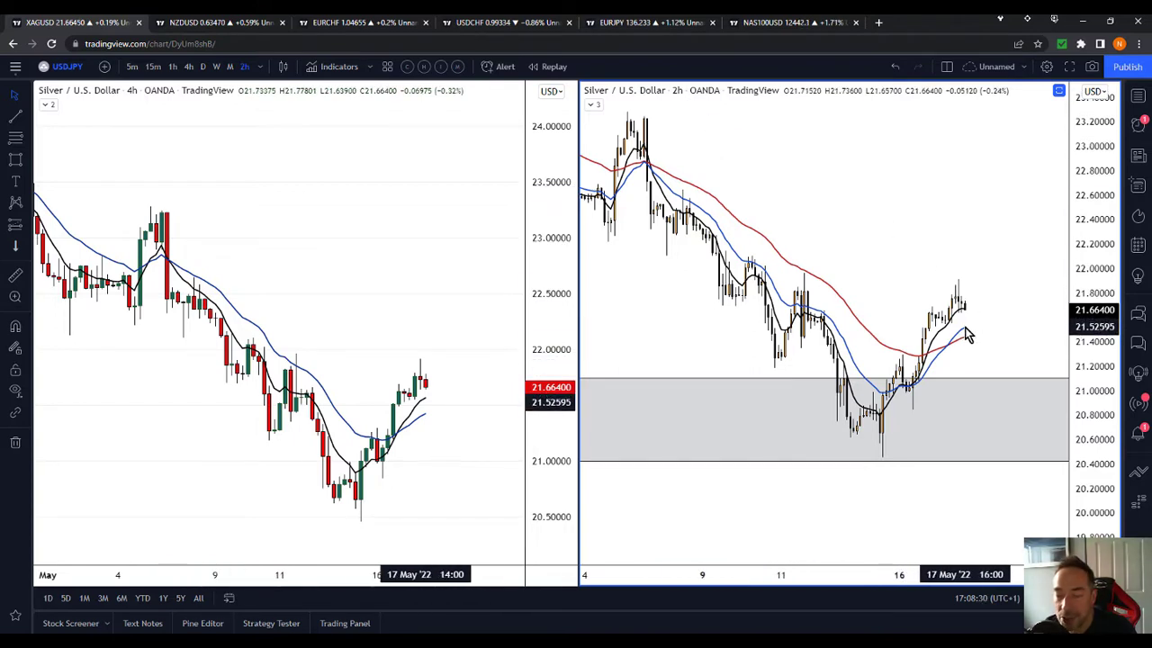
pyautogui.moveTo(1098, 358); pyautogui.dragTo(1094, 256)
pyautogui.moveTo(949, 236); pyautogui.dragTo(996, 262)
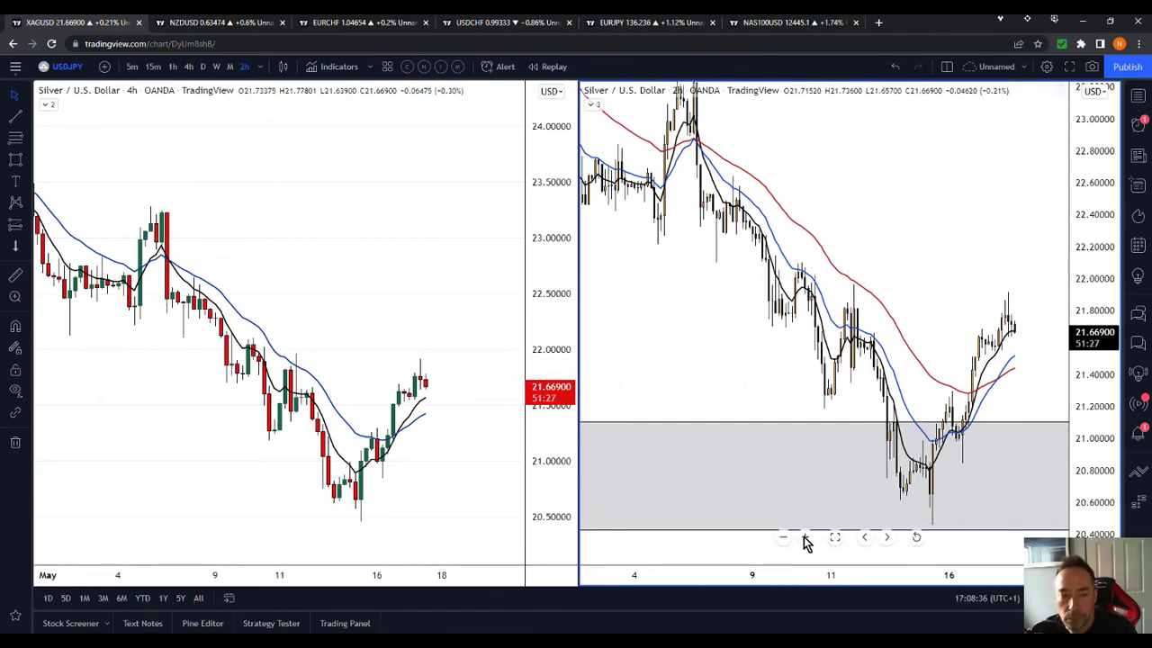
pyautogui.click(804, 539)
pyautogui.moveTo(783, 187); pyautogui.dragTo(928, 195)
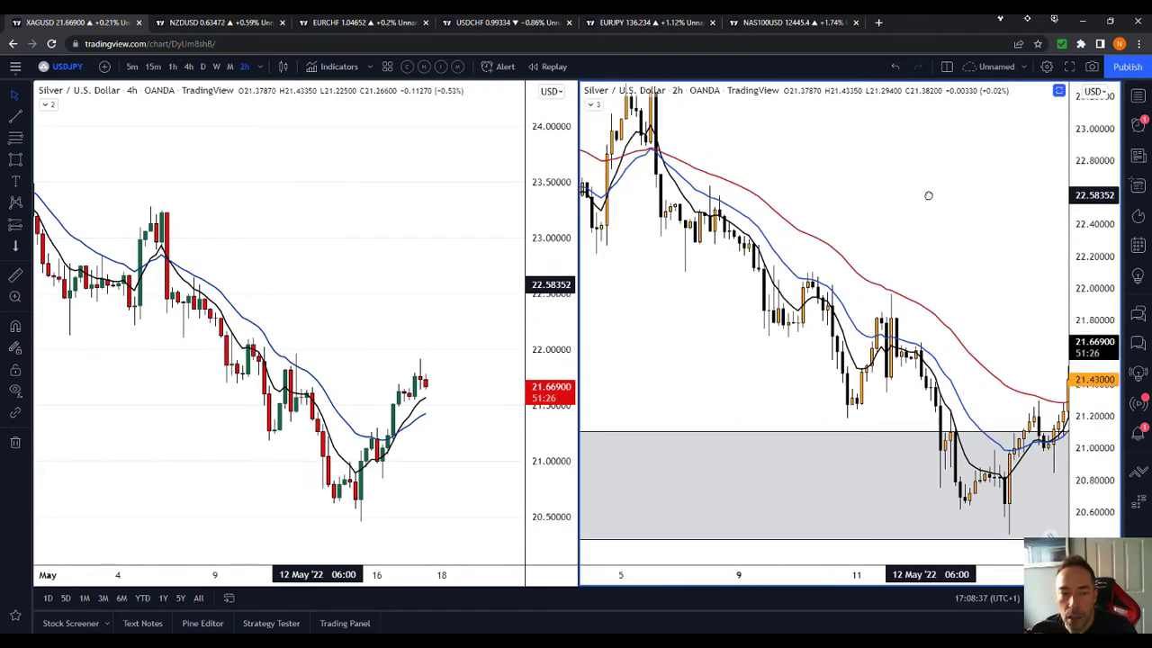
# Switch to the cross cursor and inspect the 2-hour chart's recent rally and pullback against its three moving averages.
pyautogui.click(25, 97)
pyautogui.click(70, 96)
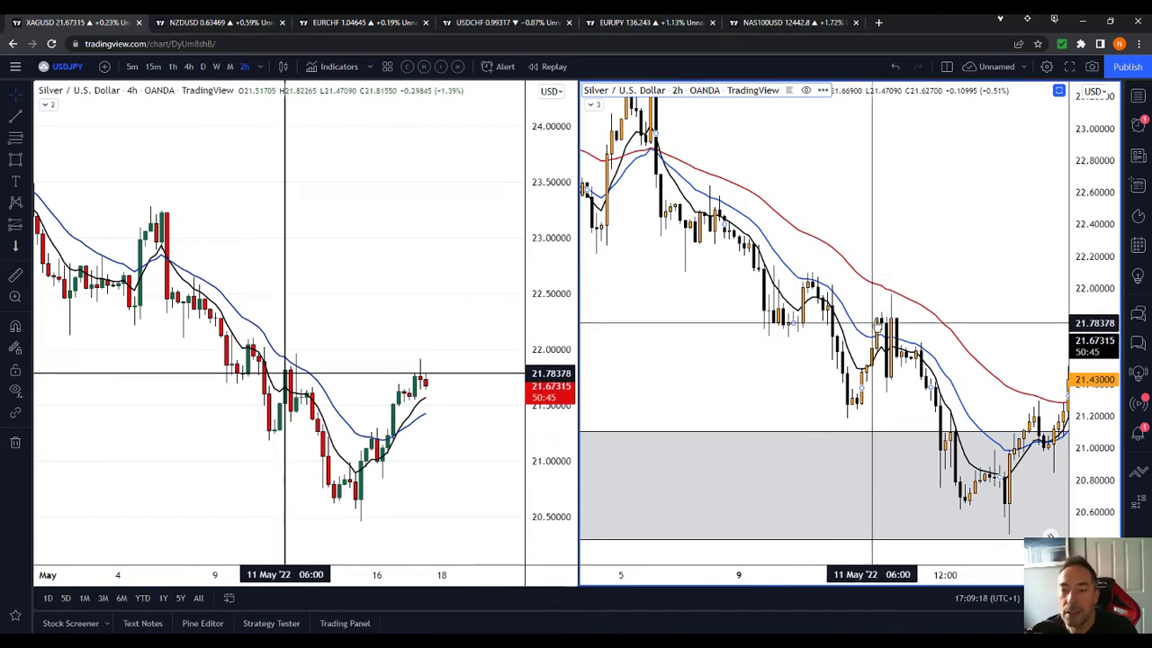
pyautogui.scroll(3, 845, 288)
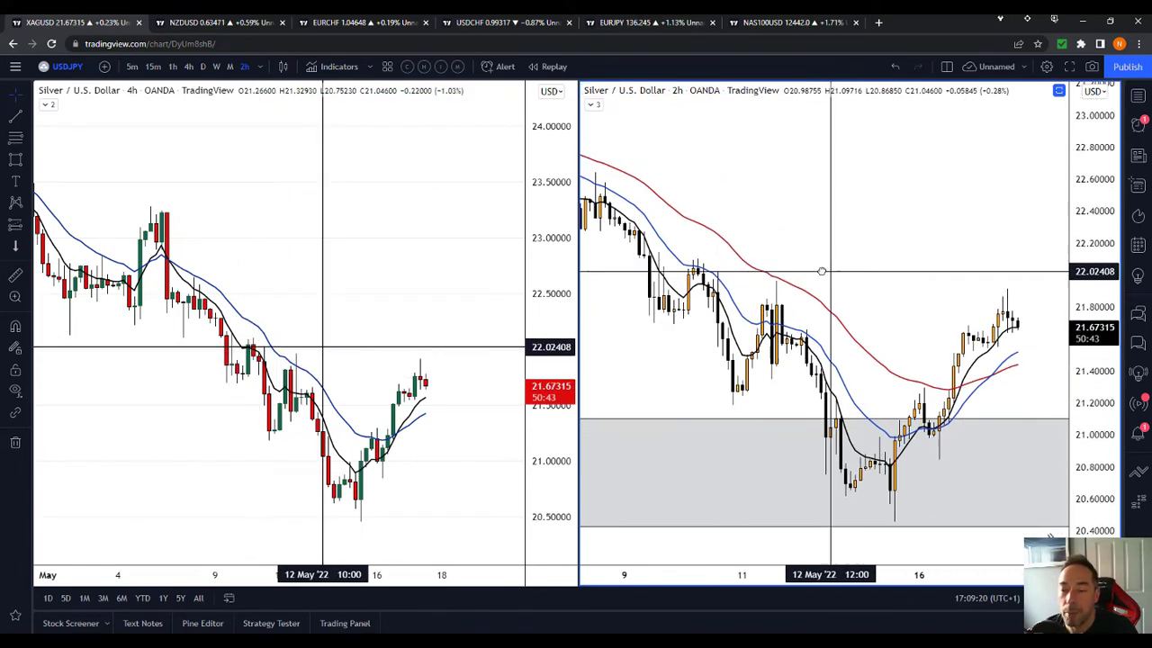
pyautogui.moveTo(987, 354); pyautogui.dragTo(930, 300)
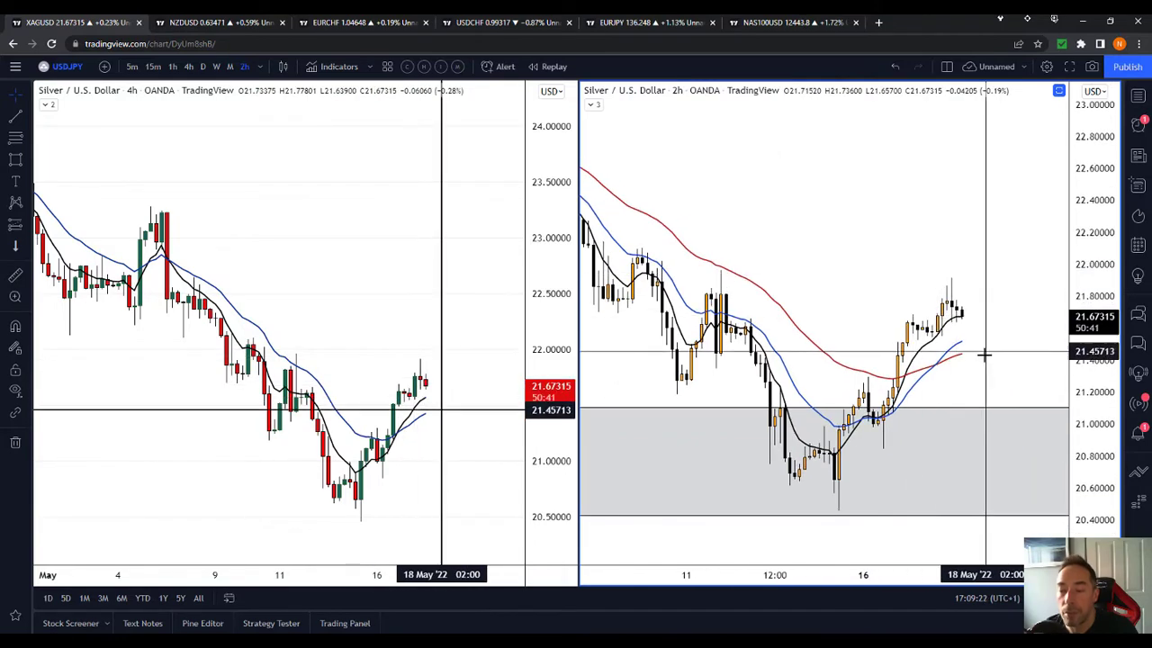
pyautogui.moveTo(981, 374); pyautogui.dragTo(965, 372)
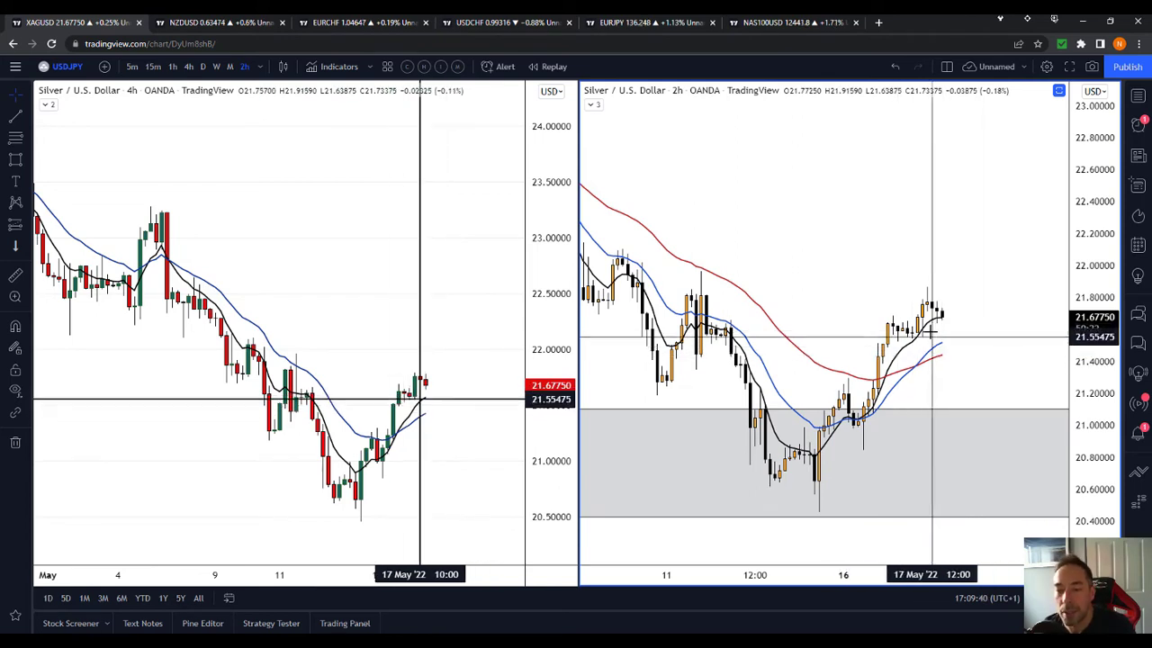
pyautogui.moveTo(996, 363); pyautogui.dragTo(1030, 364)
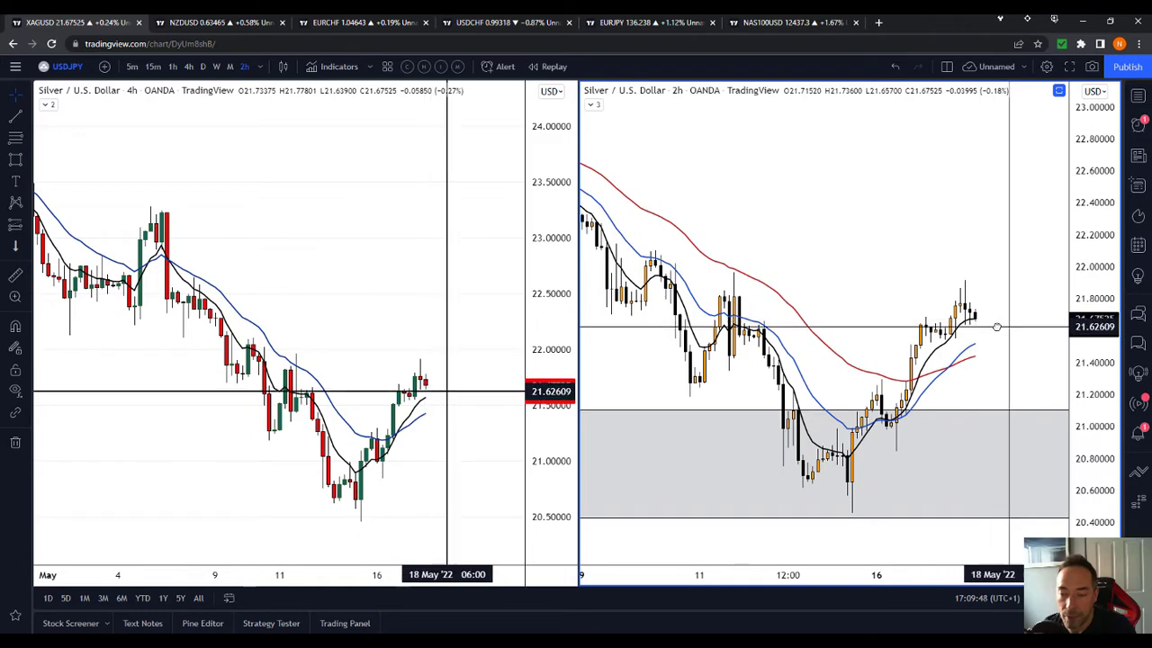
pyautogui.moveTo(997, 326); pyautogui.dragTo(986, 327)
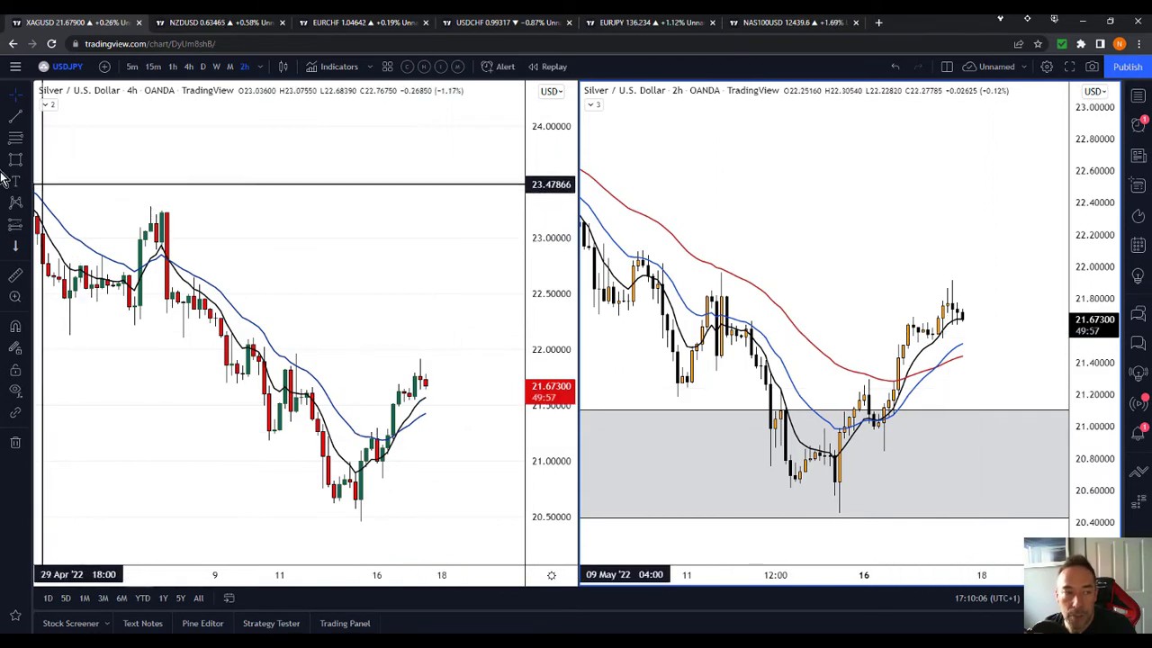
# Show the favourite drawing tools and draw a path along the 4-hour swings, projecting a pullback and two upward legs to about 22.80.
pyautogui.click(27, 117)
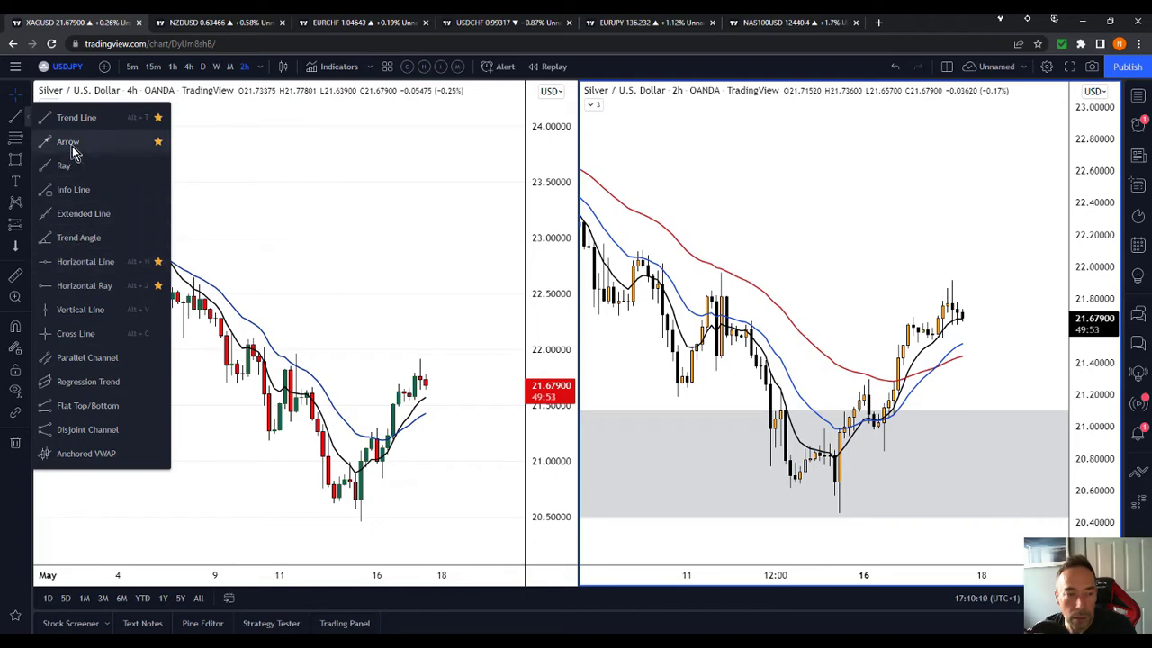
pyautogui.click(17, 617)
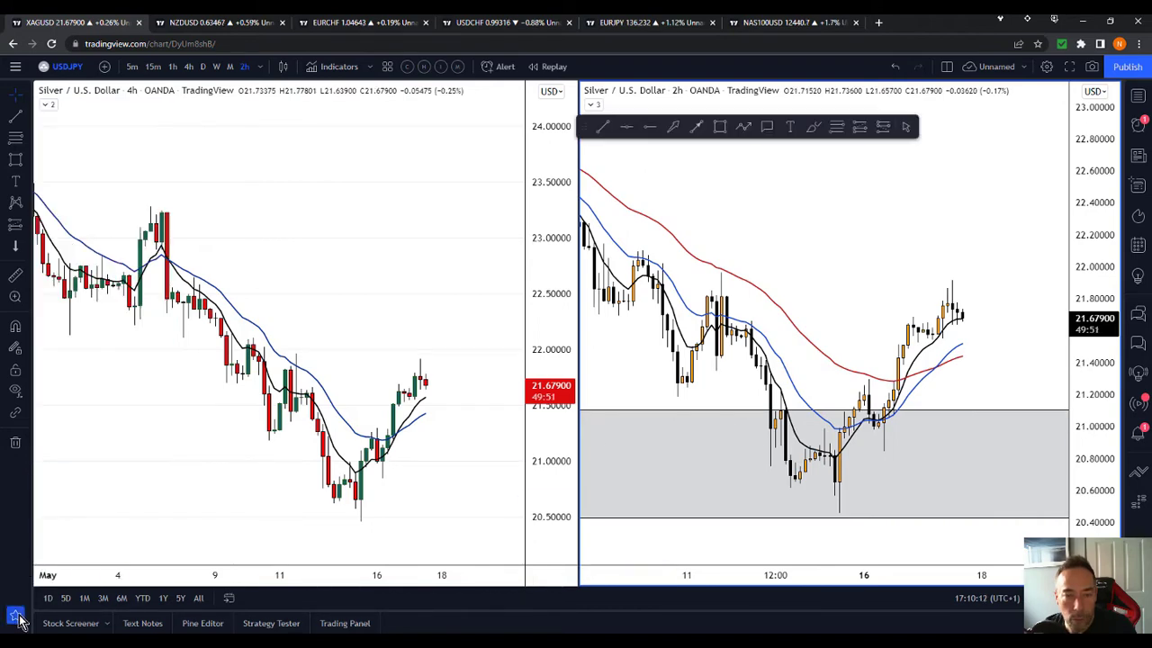
pyautogui.click(743, 126)
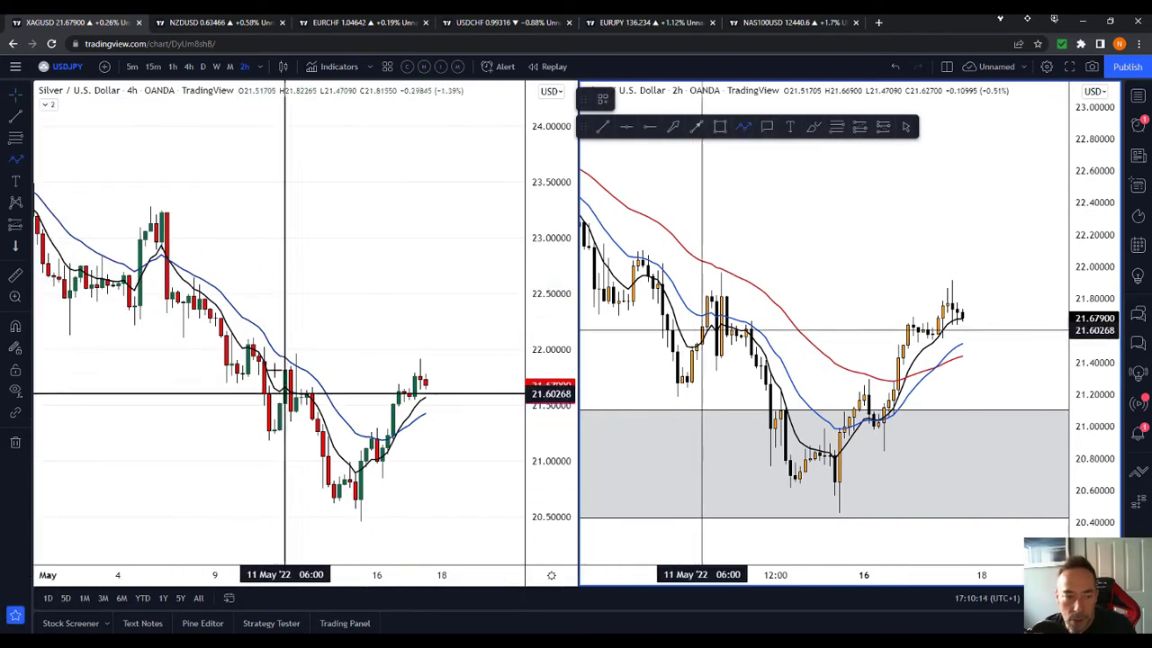
pyautogui.click(269, 437)
pyautogui.click(295, 369)
pyautogui.click(349, 508)
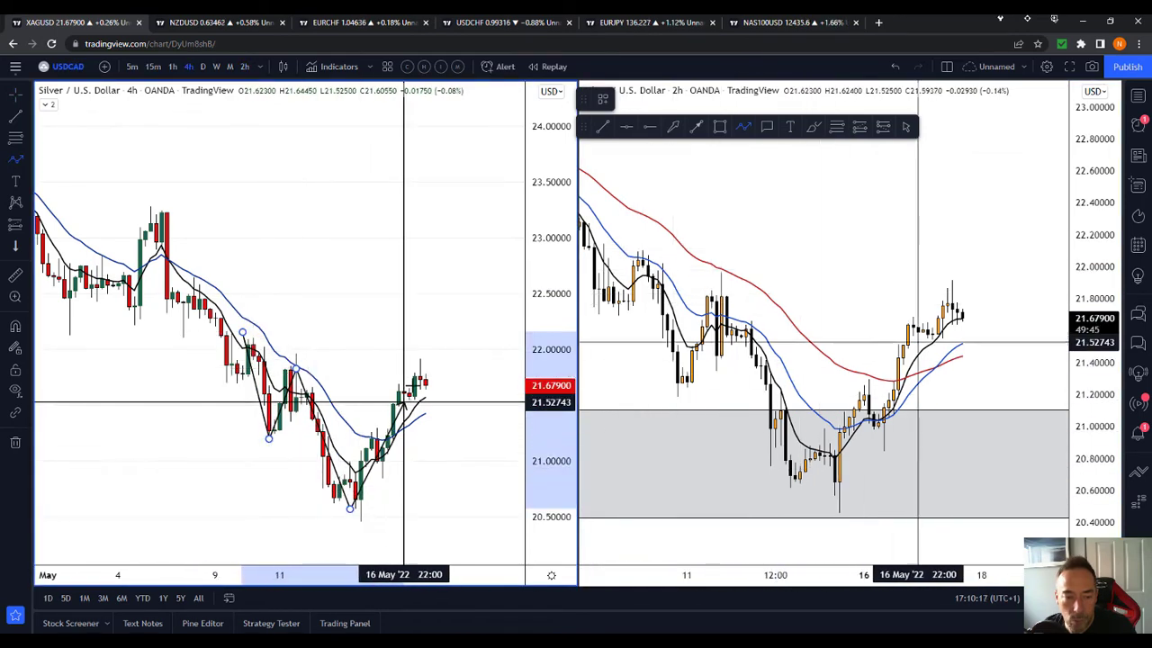
pyautogui.click(414, 375)
pyautogui.click(435, 442)
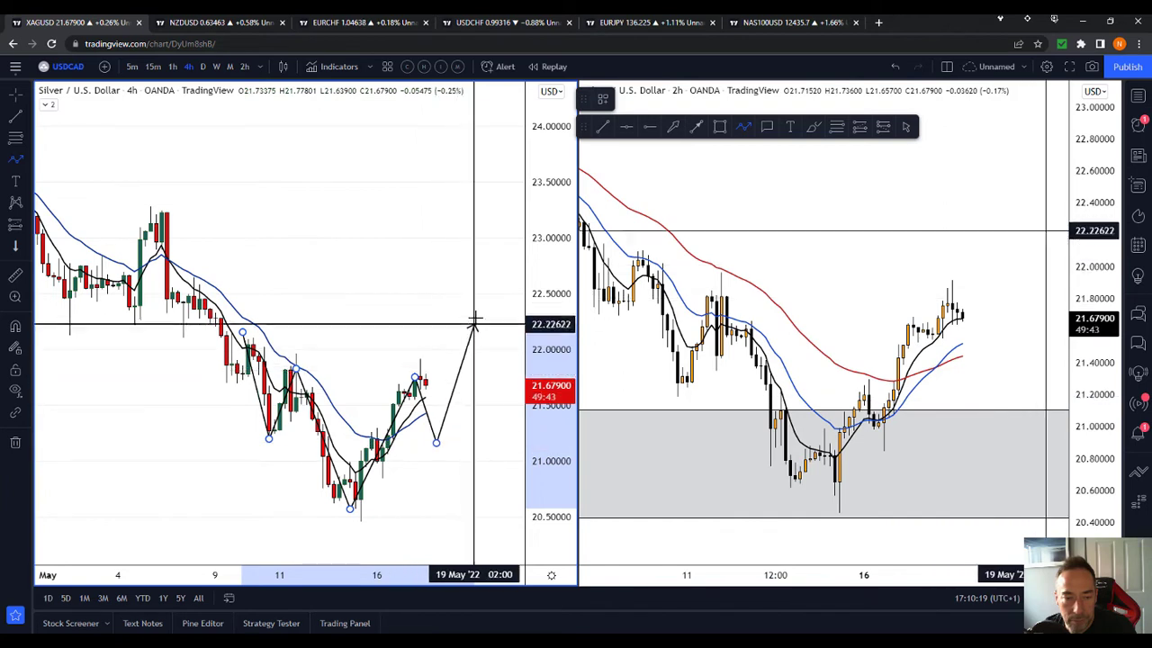
pyautogui.click(473, 317)
pyautogui.click(489, 364)
pyautogui.doubleClick(521, 257)
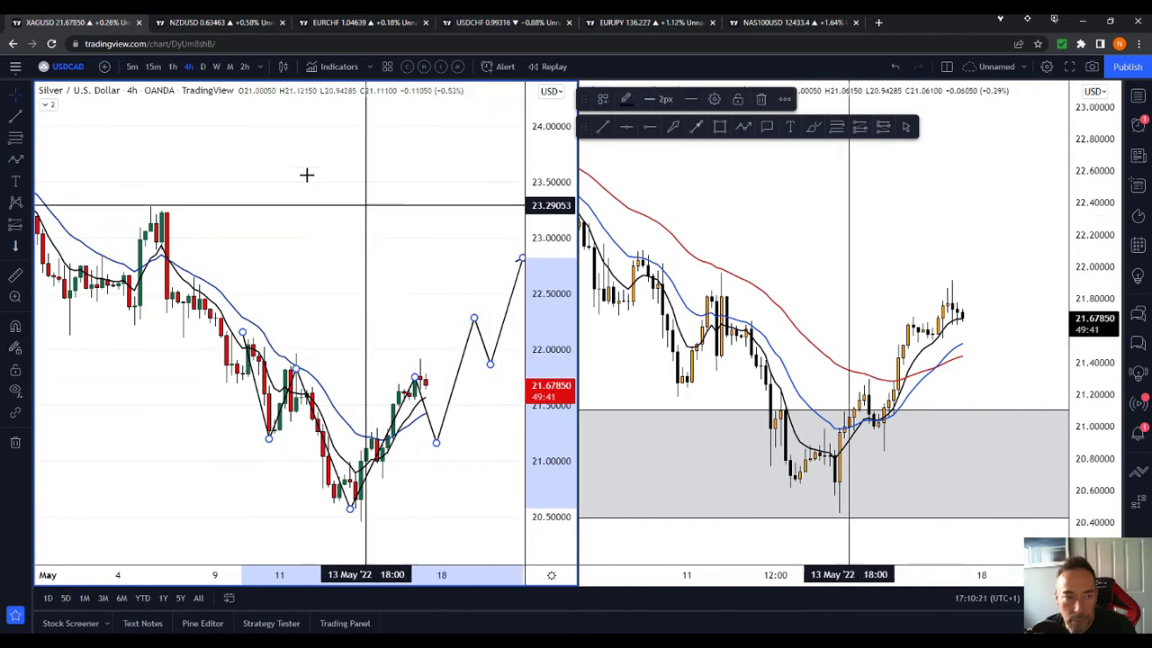
# Switch back to the arrow cursor and move the path's projected pullback low to the blue moving average near 21.40.
pyautogui.click(27, 93)
pyautogui.click(49, 149)
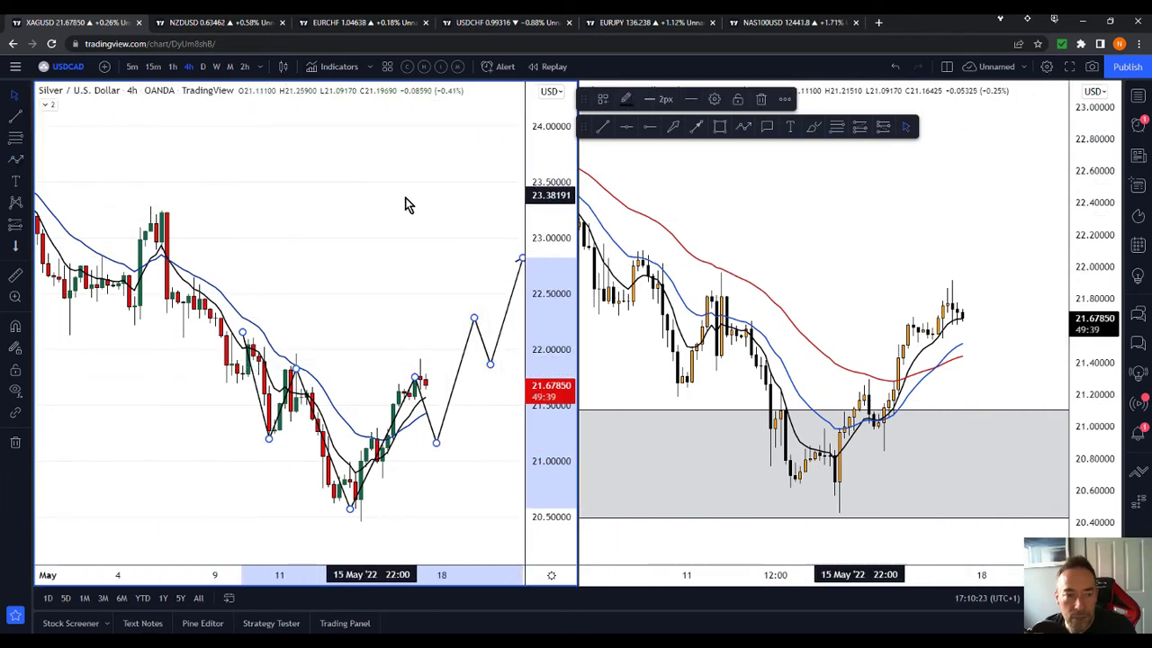
pyautogui.moveTo(404, 203); pyautogui.dragTo(275, 175)
pyautogui.moveTo(404, 440); pyautogui.dragTo(464, 432)
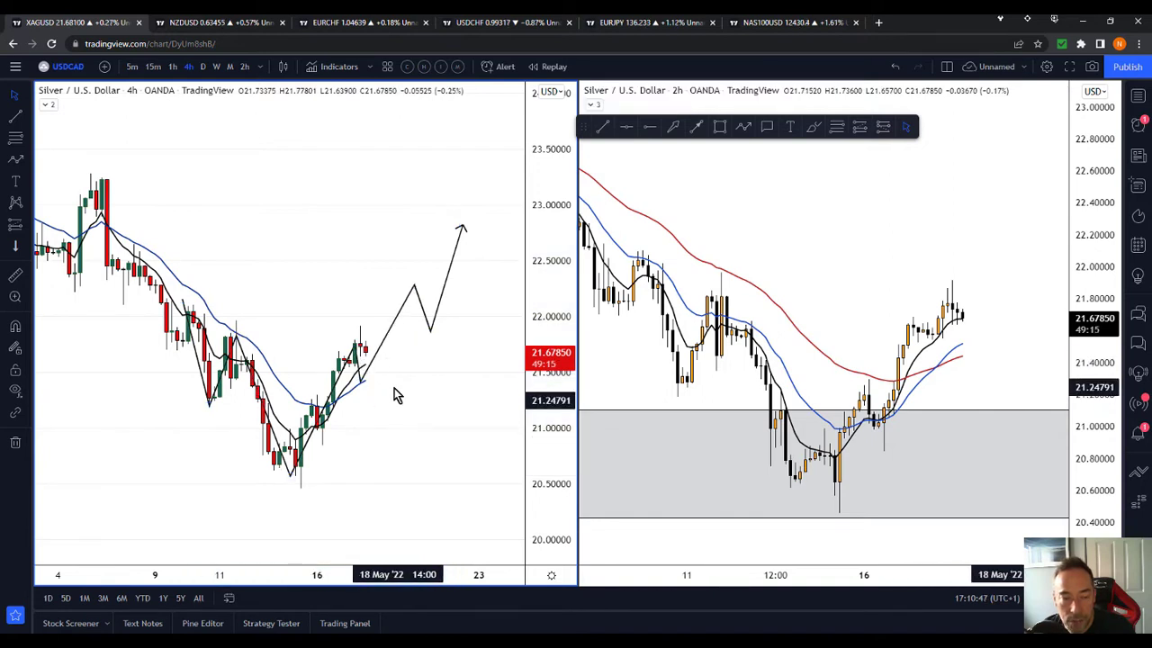
# Try the path's projected pullback low at deeper levels, down to about 20.80, and remove the path from the 4-hour chart.
pyautogui.moveTo(362, 380); pyautogui.dragTo(382, 456)
pyautogui.click(430, 419)
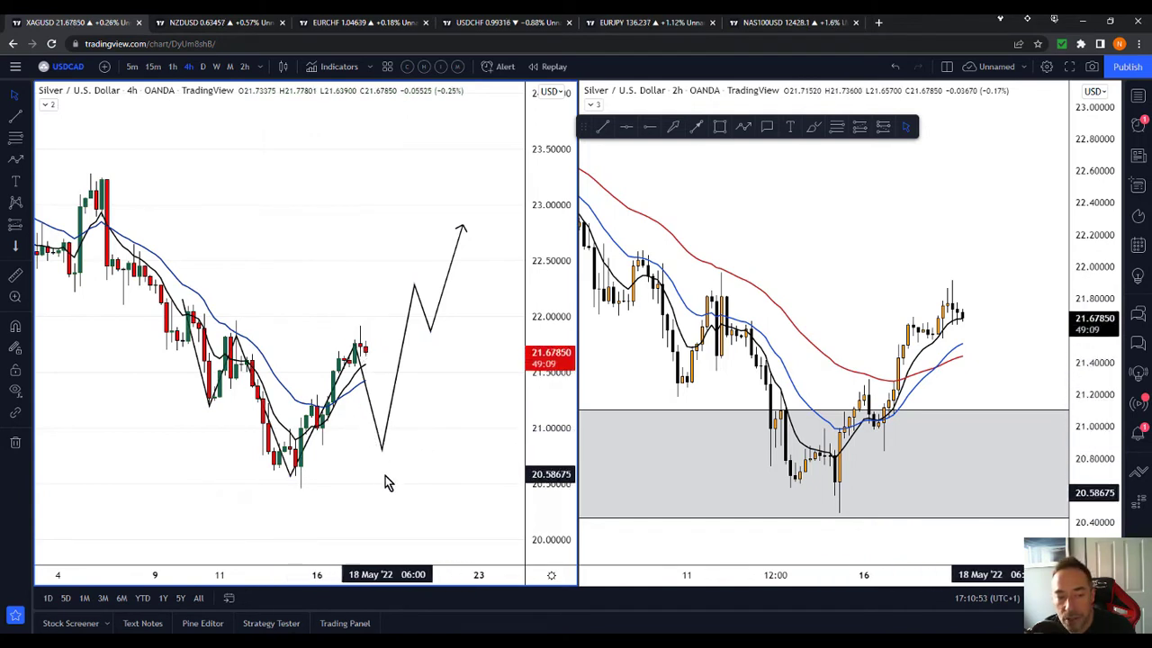
pyautogui.click(382, 443)
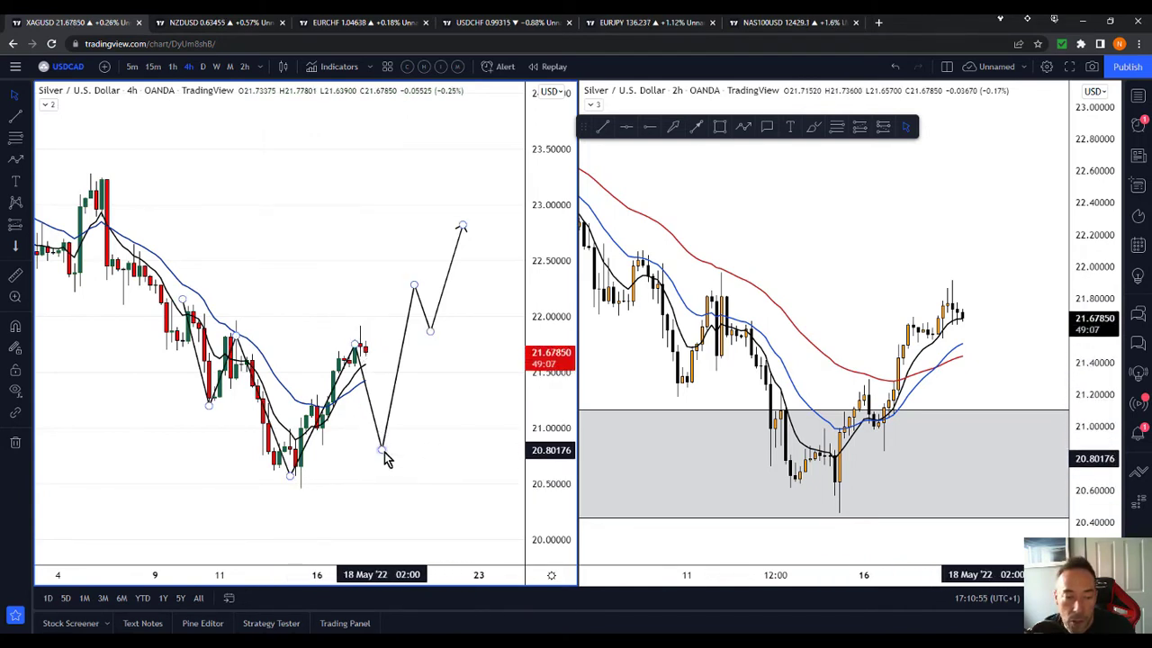
pyautogui.rightClick(385, 425)
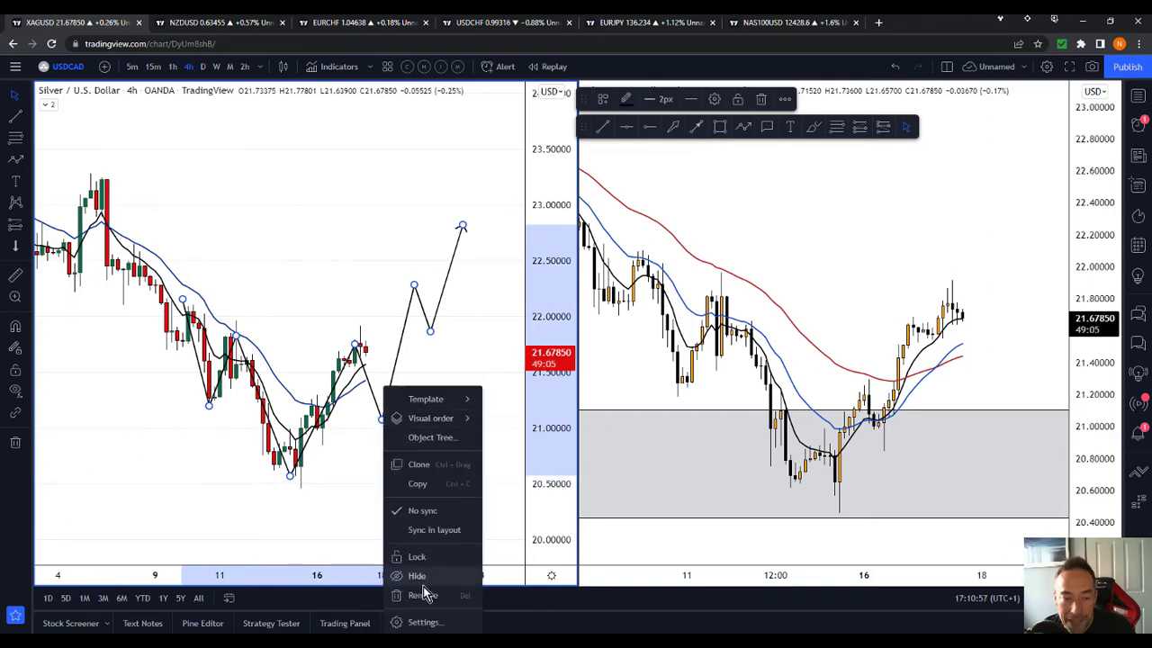
pyautogui.click(419, 592)
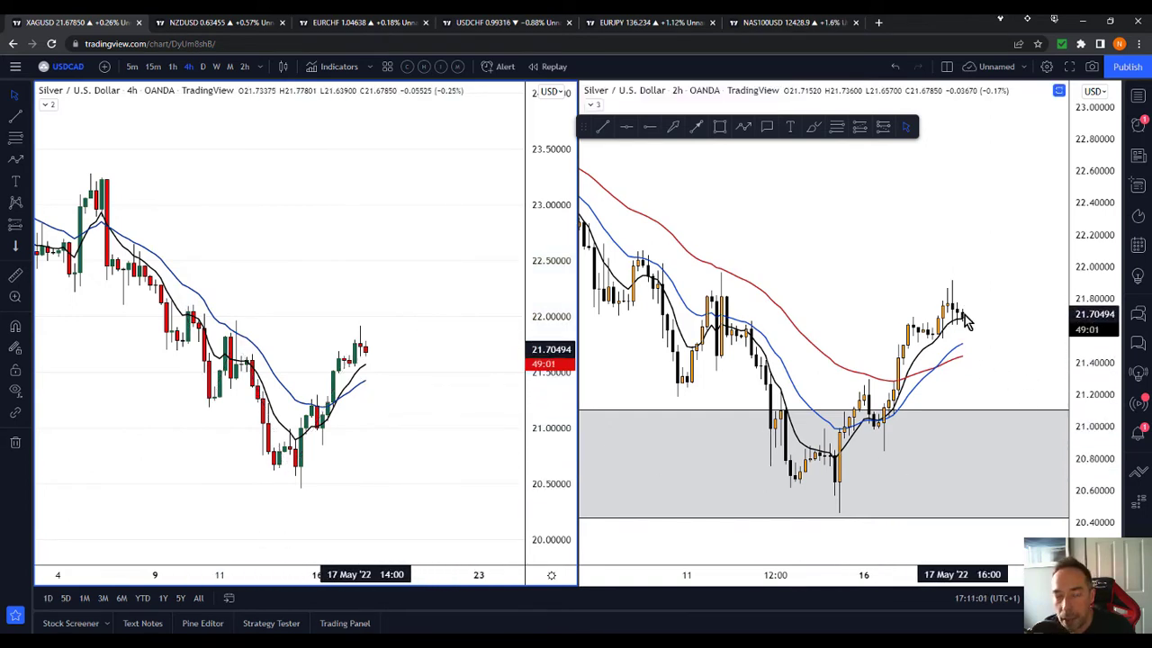
# Examine the 2-hour Silver chart's decline, its rally out of the grey support zone and the latest pullback against the three moving averages.
pyautogui.click(987, 286)
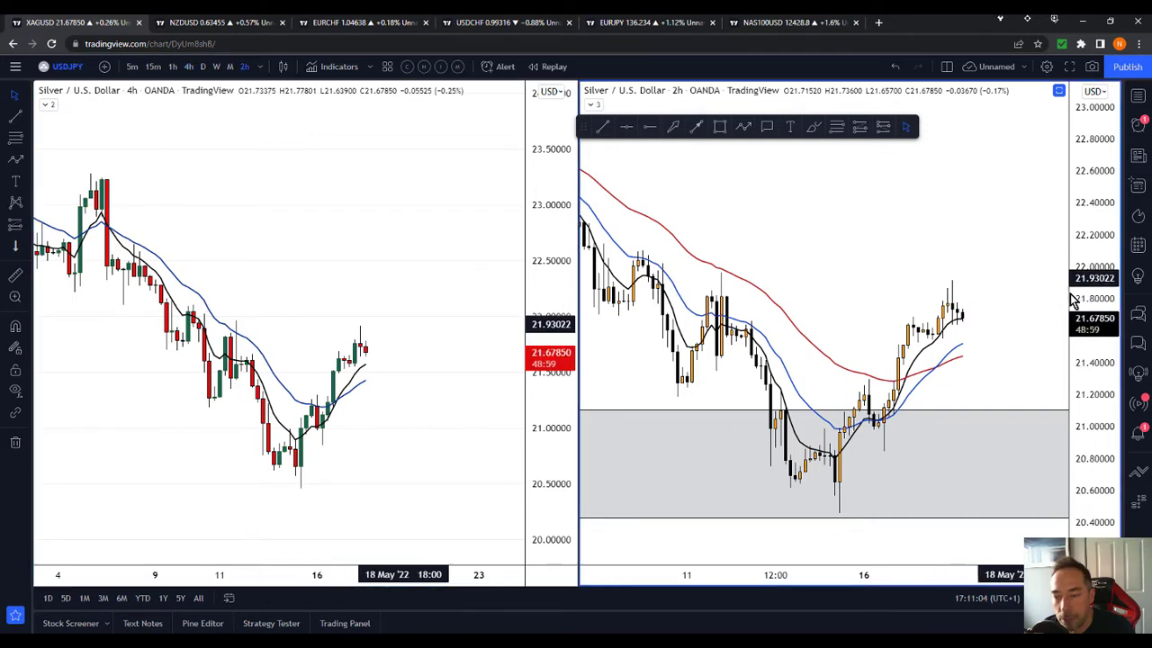
pyautogui.moveTo(1076, 306); pyautogui.dragTo(1064, 290)
pyautogui.moveTo(858, 222); pyautogui.dragTo(886, 220)
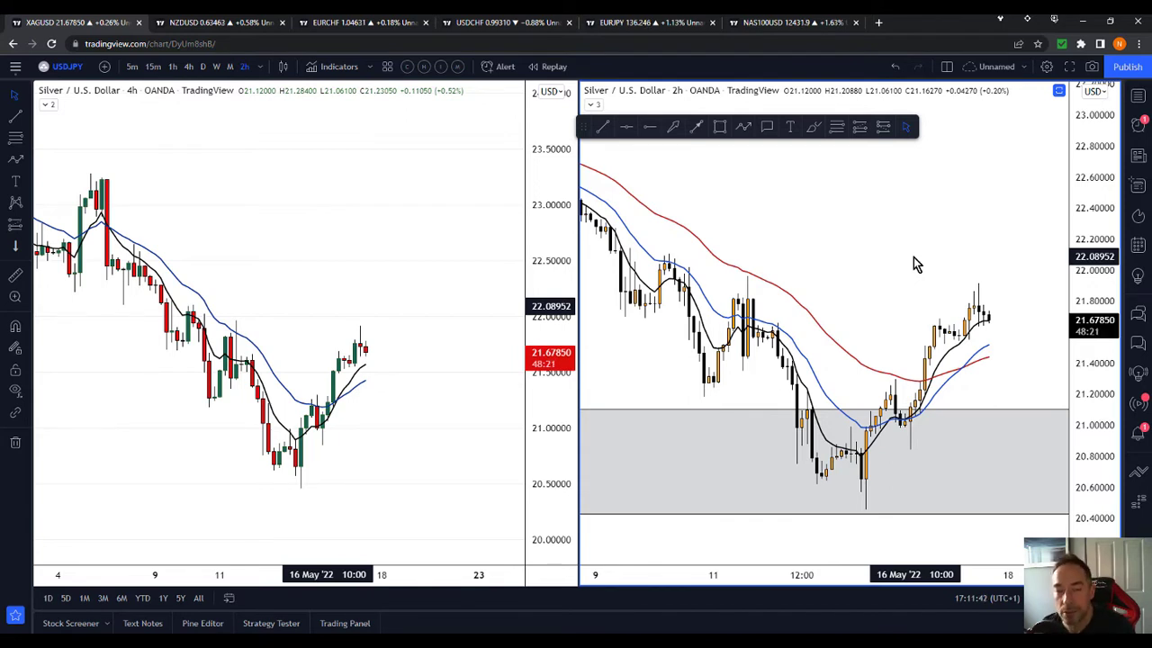
pyautogui.moveTo(900, 246); pyautogui.dragTo(919, 252)
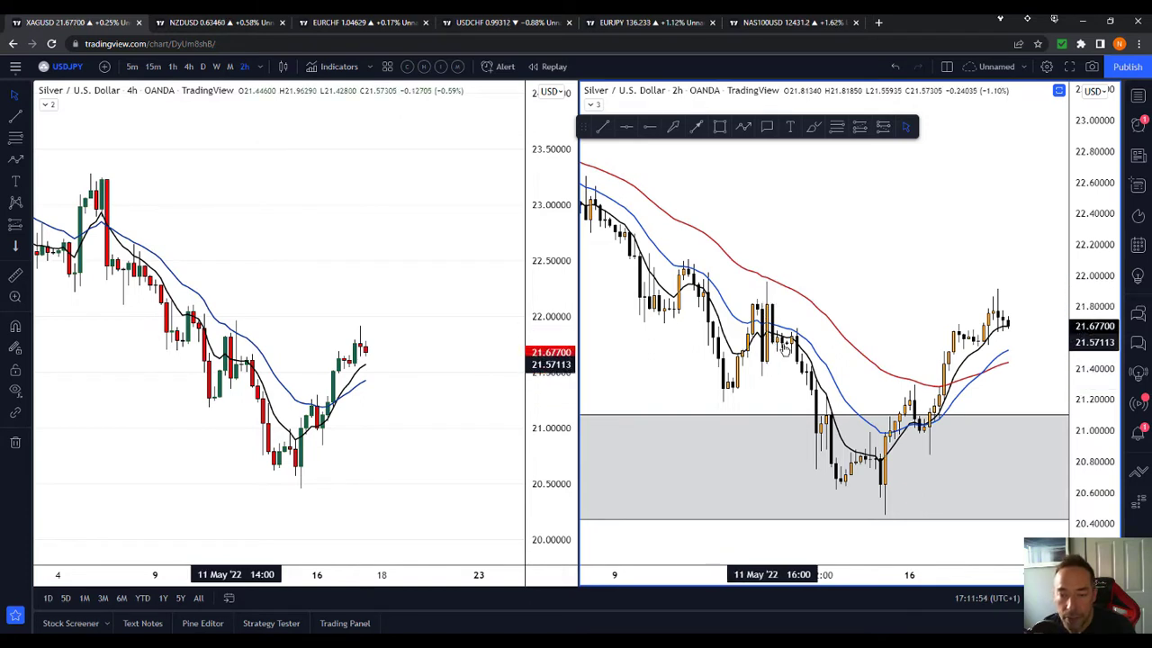
pyautogui.moveTo(1059, 365); pyautogui.dragTo(1063, 336)
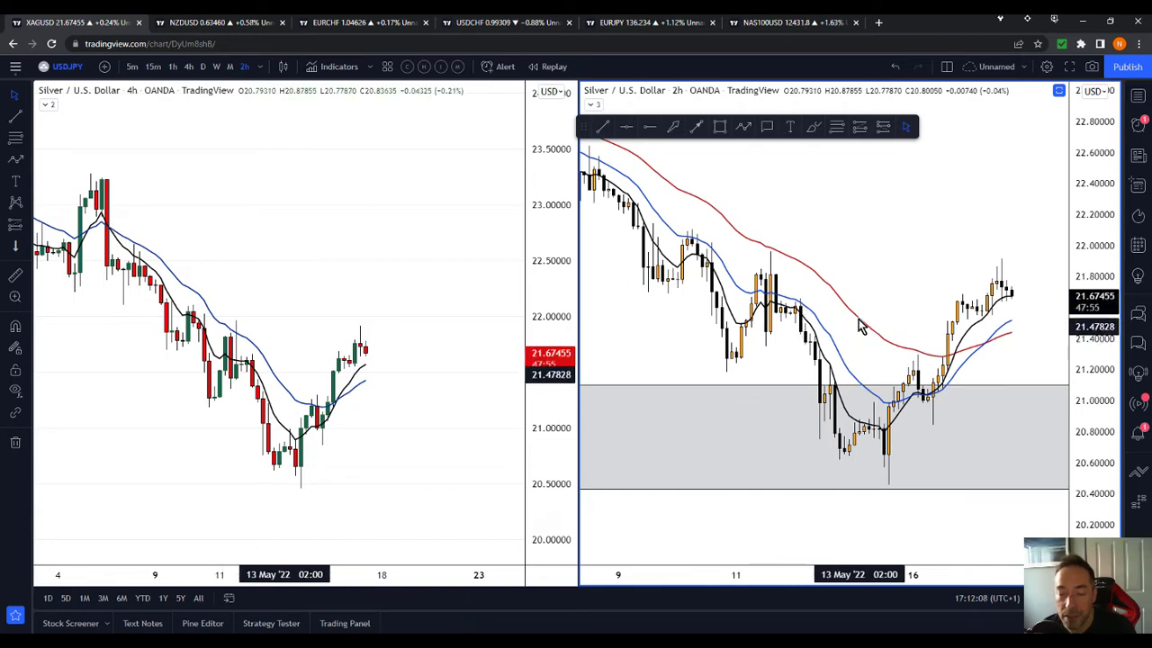
pyautogui.moveTo(883, 278); pyautogui.dragTo(915, 278)
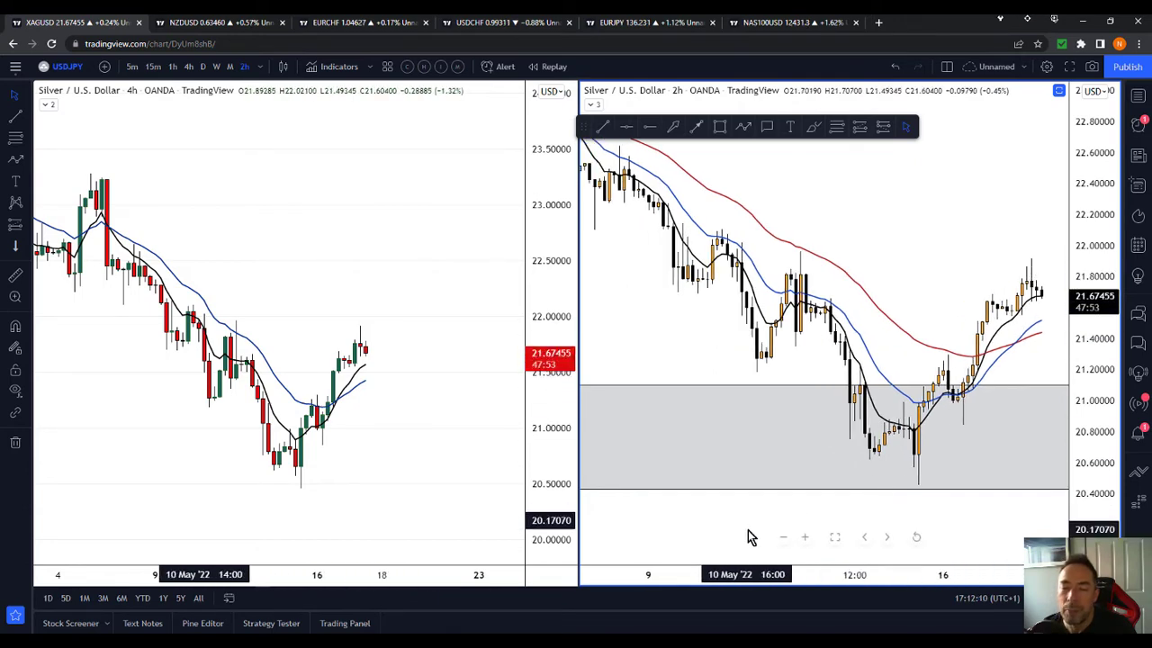
pyautogui.click(783, 538)
pyautogui.moveTo(945, 207); pyautogui.dragTo(931, 225)
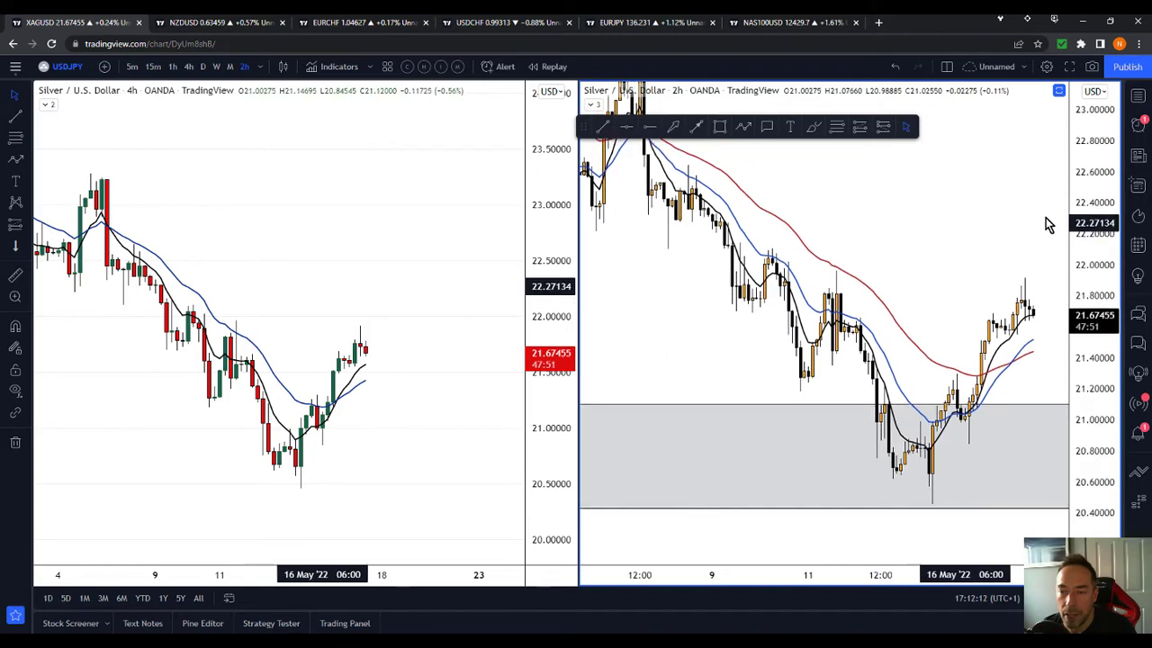
pyautogui.moveTo(1101, 195); pyautogui.dragTo(1100, 208)
pyautogui.moveTo(1005, 202); pyautogui.dragTo(993, 208)
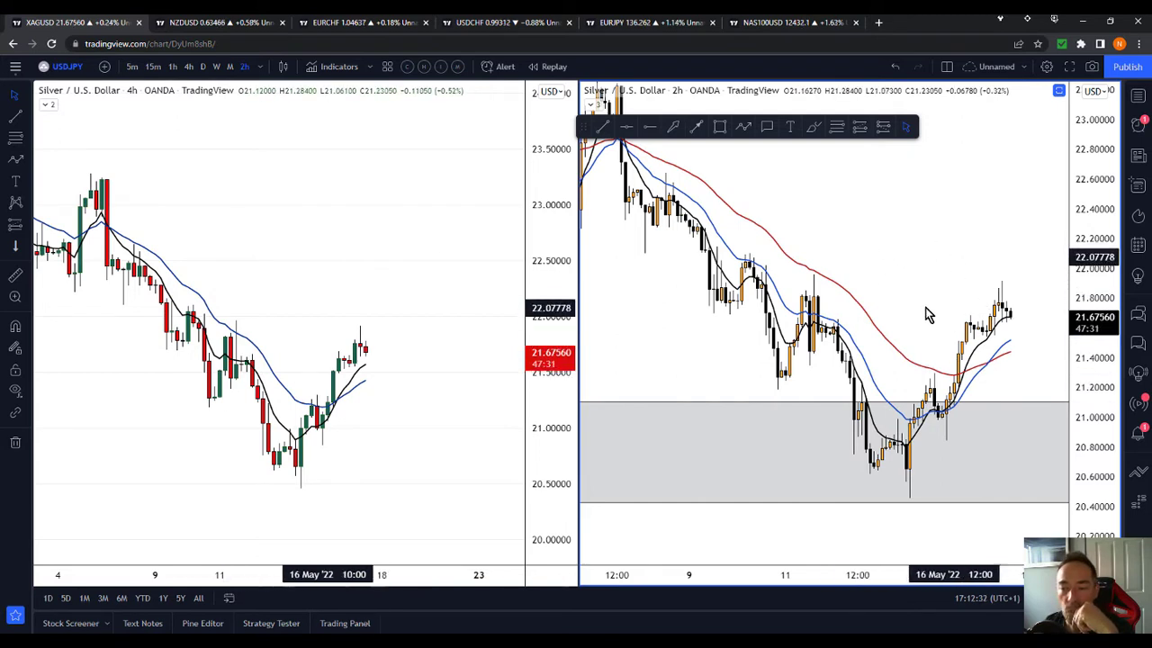
pyautogui.moveTo(932, 228); pyautogui.dragTo(914, 232)
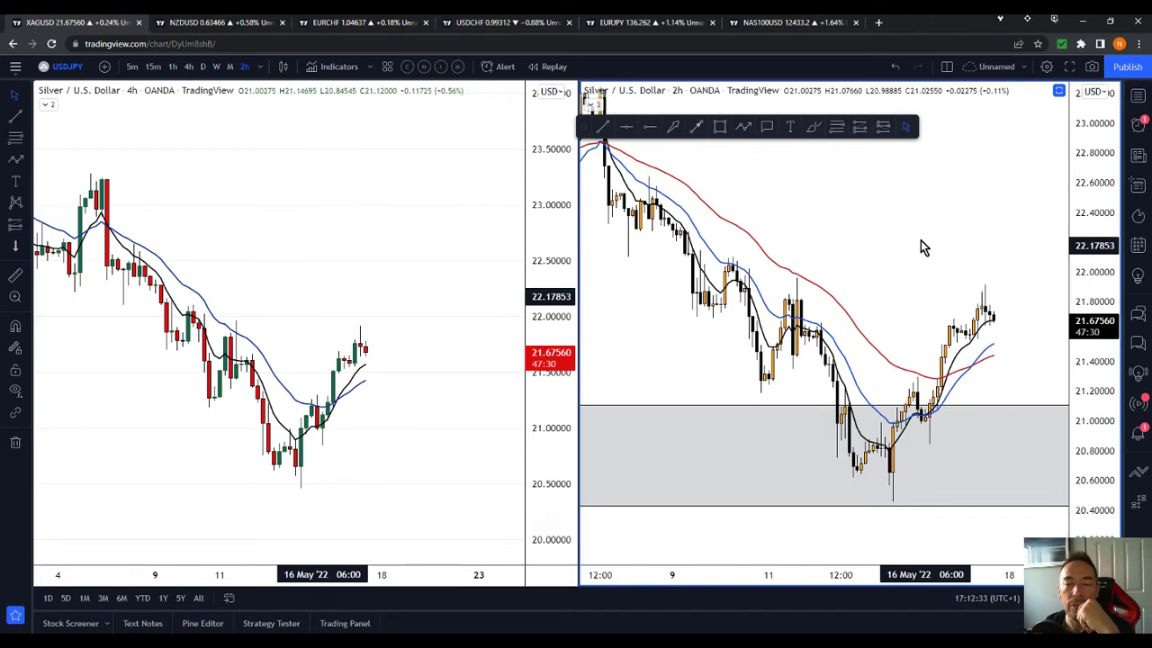
# Switch to the NZDUSD charts and compare the weekly candles at the grey support zone with the 4-hour rally.
pyautogui.click(205, 23)
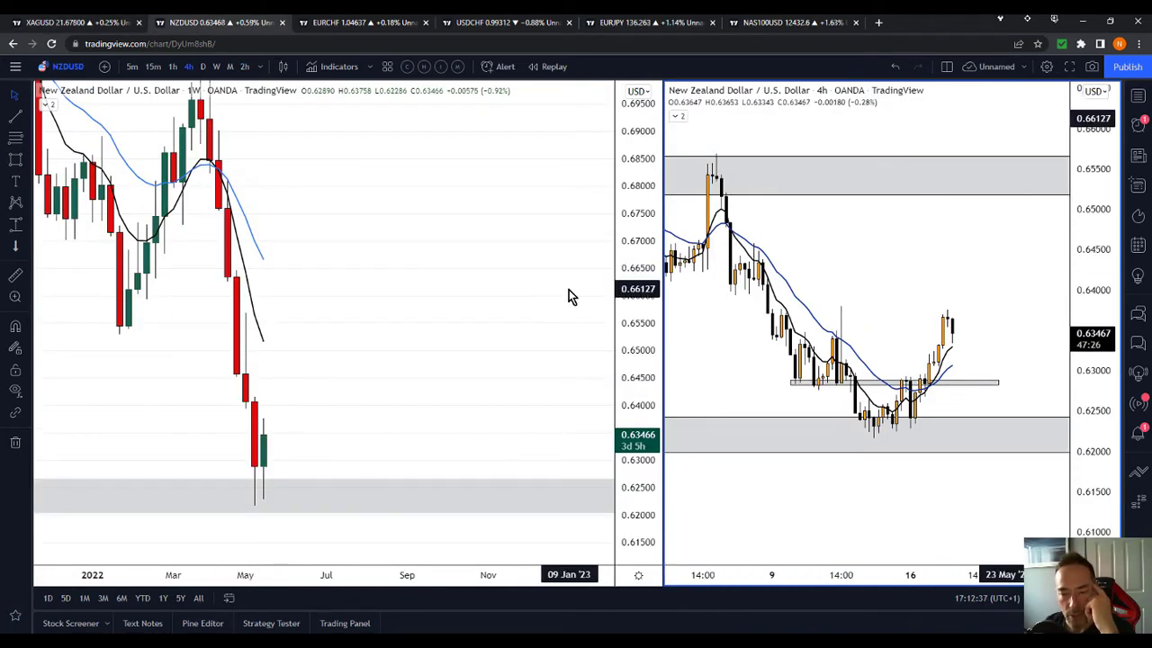
pyautogui.moveTo(483, 322); pyautogui.dragTo(620, 301)
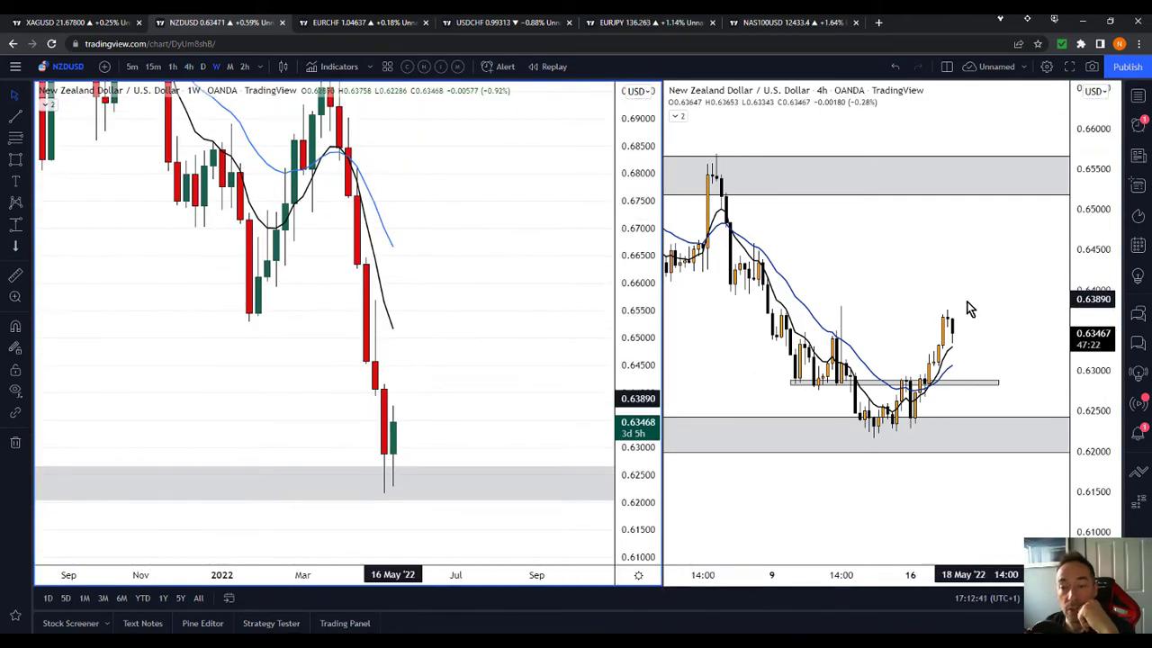
pyautogui.click(914, 288)
pyautogui.moveTo(1095, 342); pyautogui.dragTo(1093, 305)
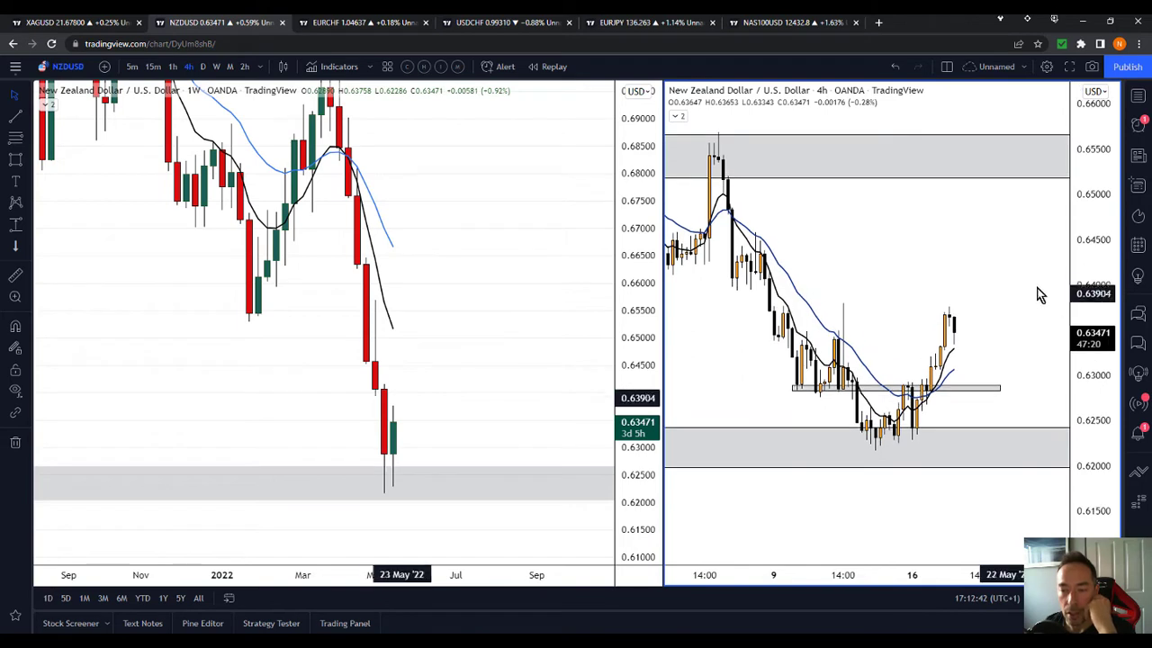
pyautogui.moveTo(1035, 280); pyautogui.dragTo(1033, 269)
pyautogui.click(478, 243)
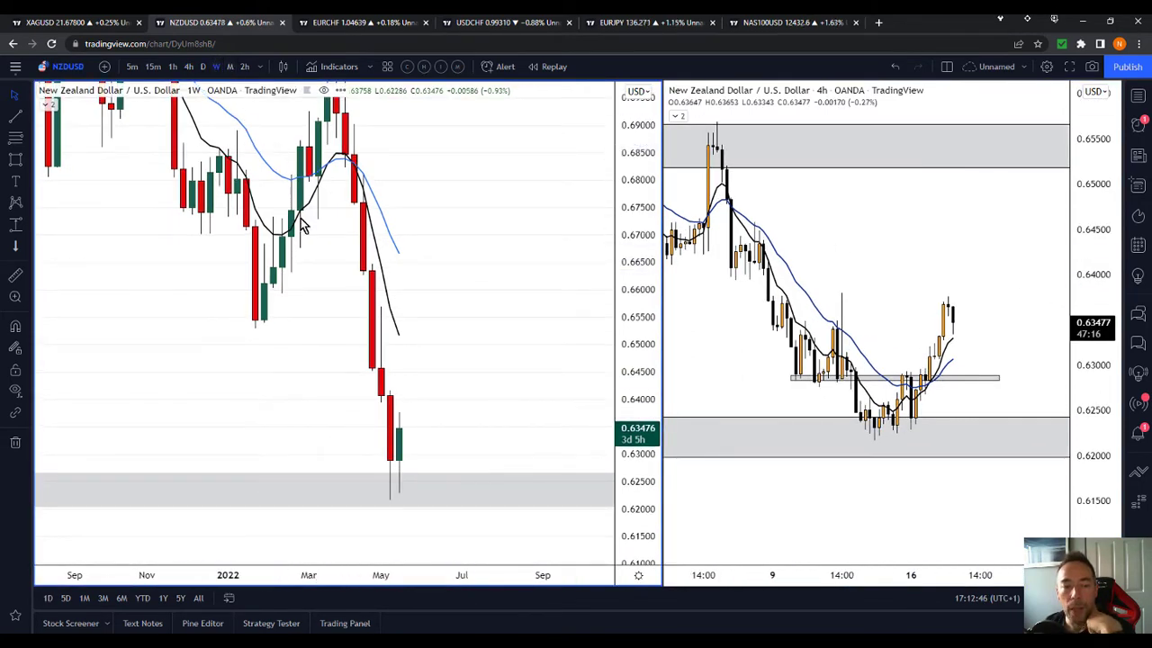
# Maximise the weekly NZDUSD chart and examine how price behaved around the grey support zone back to 2019.
pyautogui.click(333, 537)
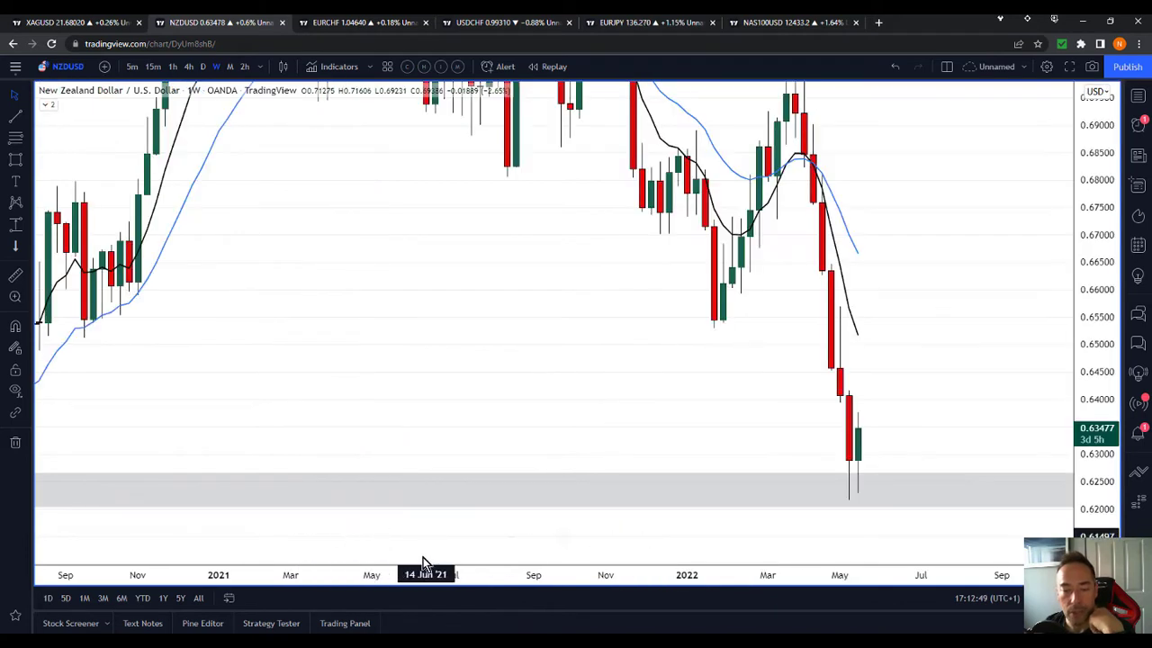
pyautogui.click(510, 538)
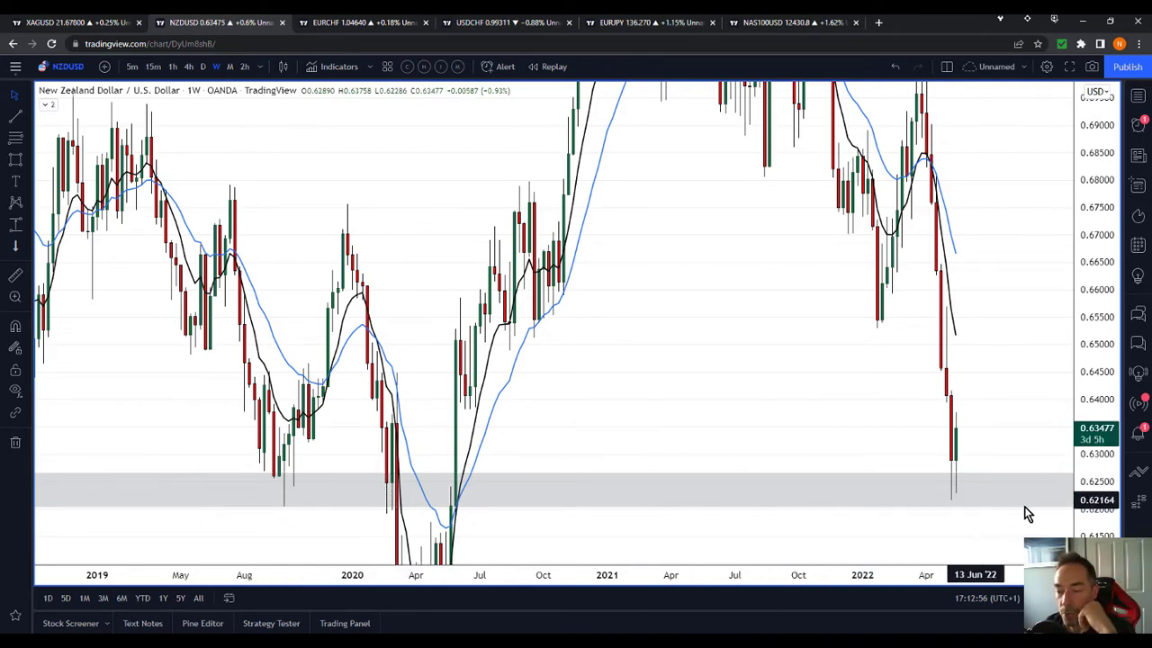
pyautogui.moveTo(1031, 441); pyautogui.dragTo(931, 441)
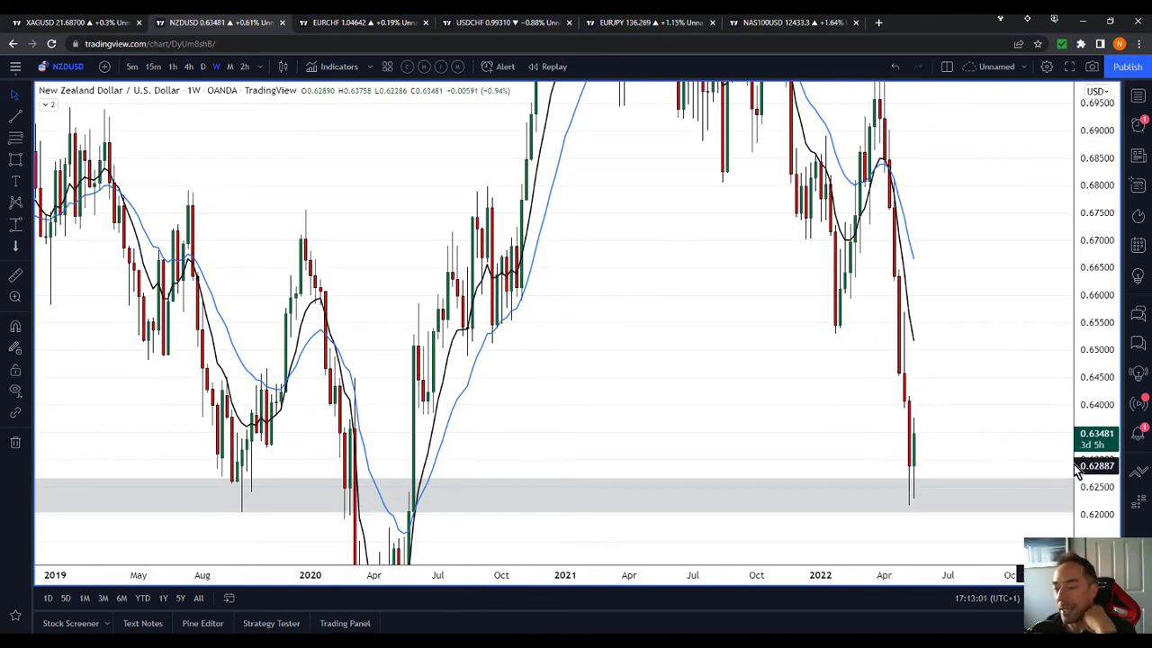
pyautogui.moveTo(1054, 404); pyautogui.dragTo(1002, 353)
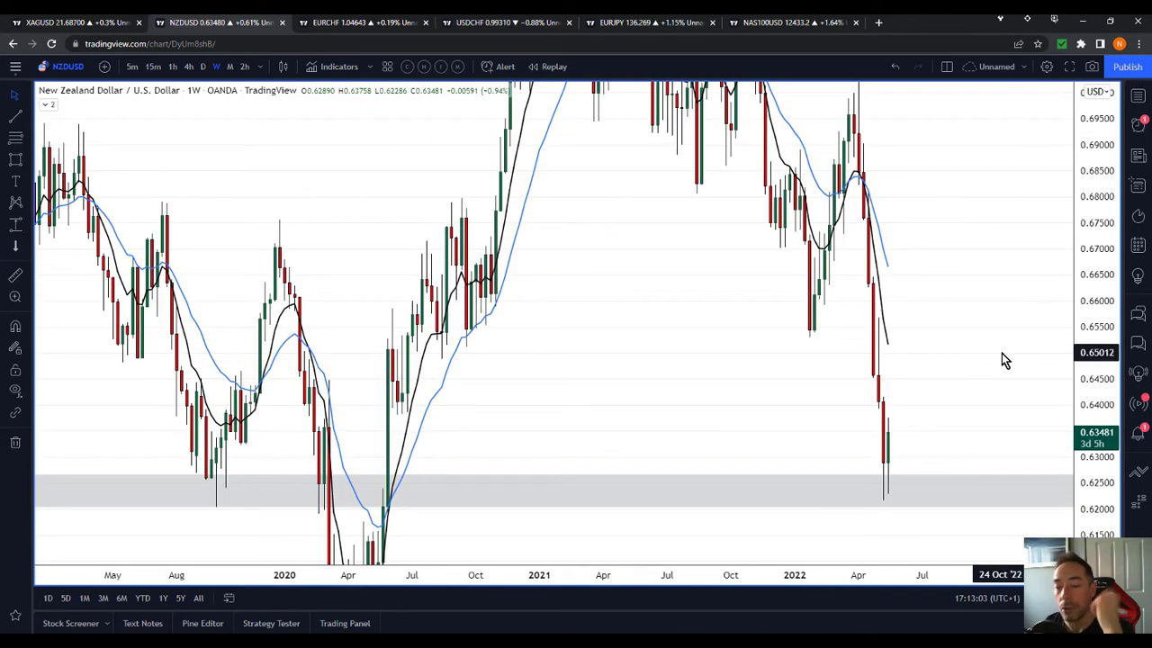
pyautogui.moveTo(1106, 241); pyautogui.dragTo(1105, 310)
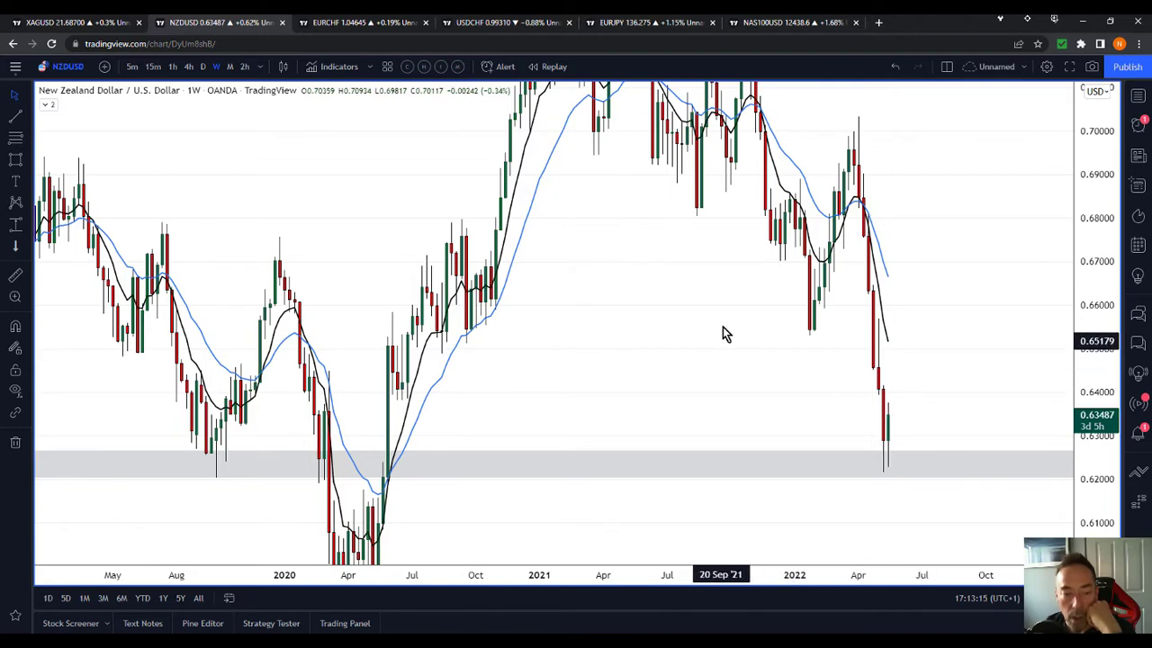
pyautogui.moveTo(725, 260); pyautogui.dragTo(728, 192)
pyautogui.moveTo(1096, 142); pyautogui.dragTo(1095, 339)
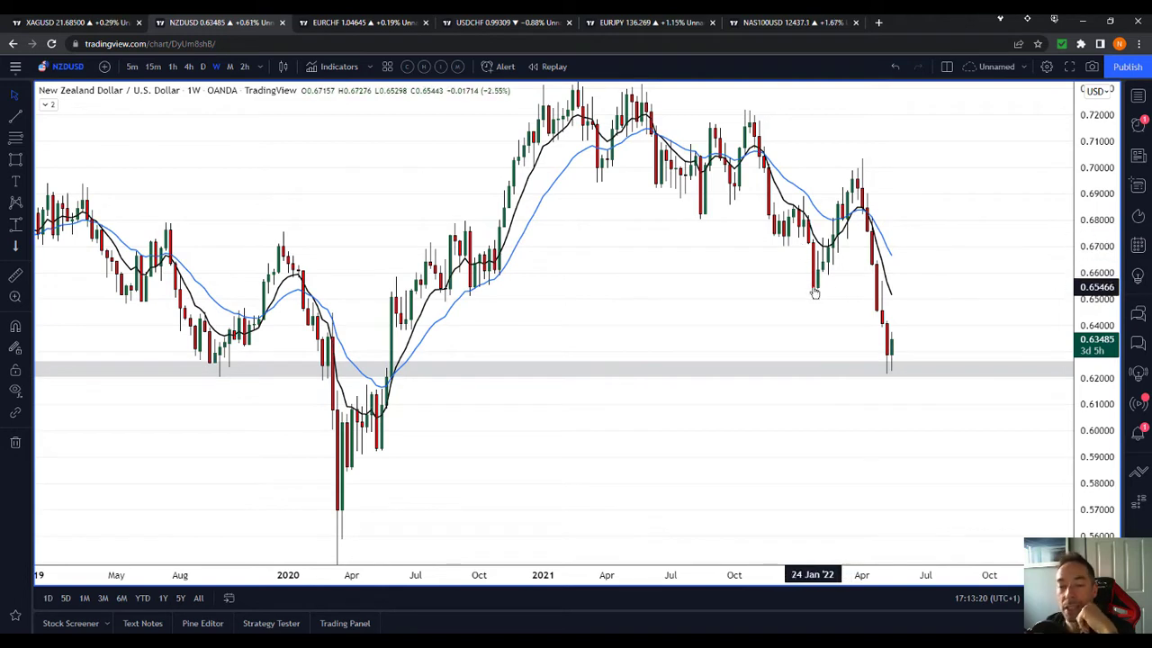
# Draw a rectangle zone on the weekly chart across the early 2022 low, from about 0.6600 down to about 0.6535.
pyautogui.click(15, 160)
pyautogui.click(792, 274)
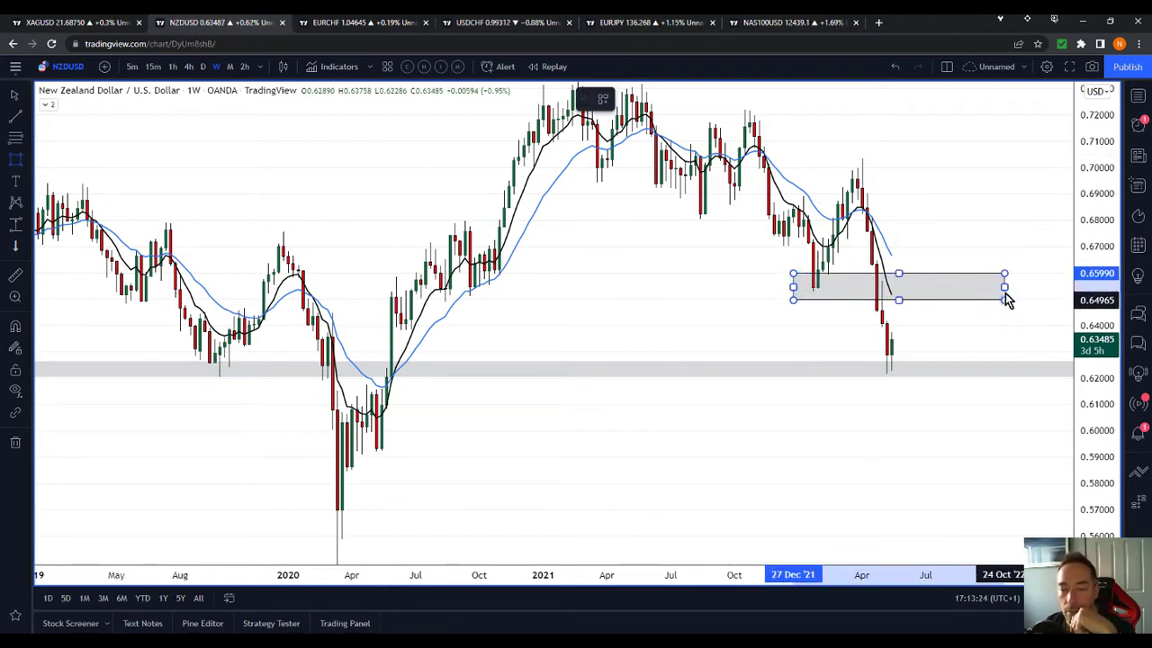
pyautogui.click(1004, 290)
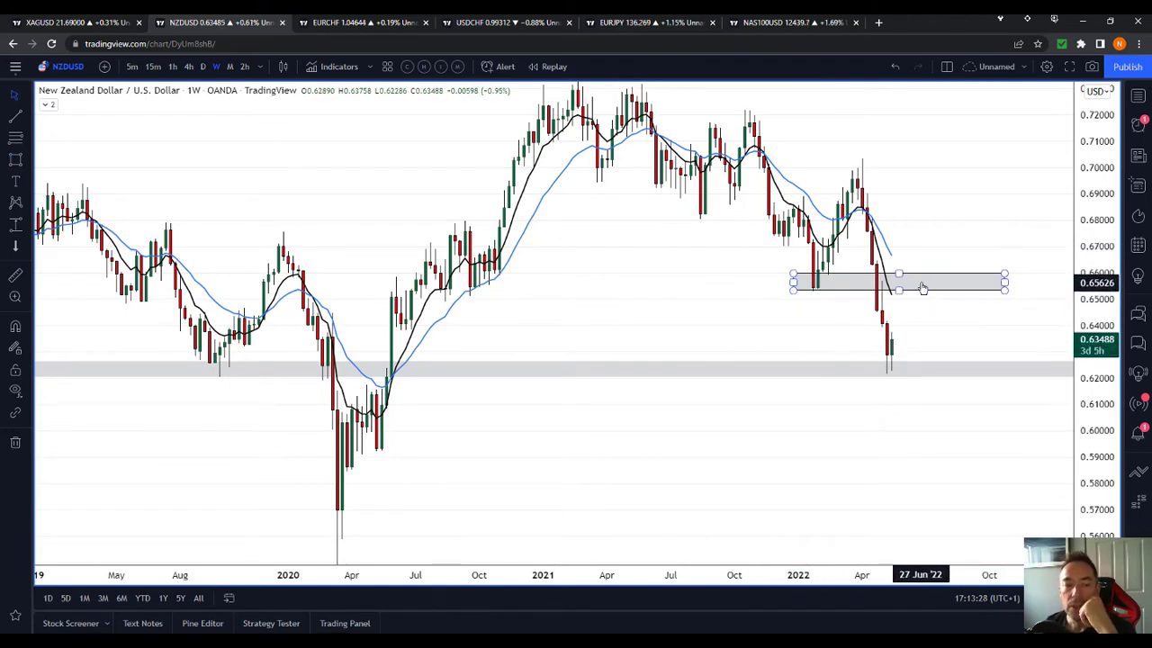
# Restore the side-by-side weekly and 4-hour layout and widen the 4-hour NZDUSD pane to about half the chart area.
pyautogui.moveTo(606, 316); pyautogui.dragTo(702, 339)
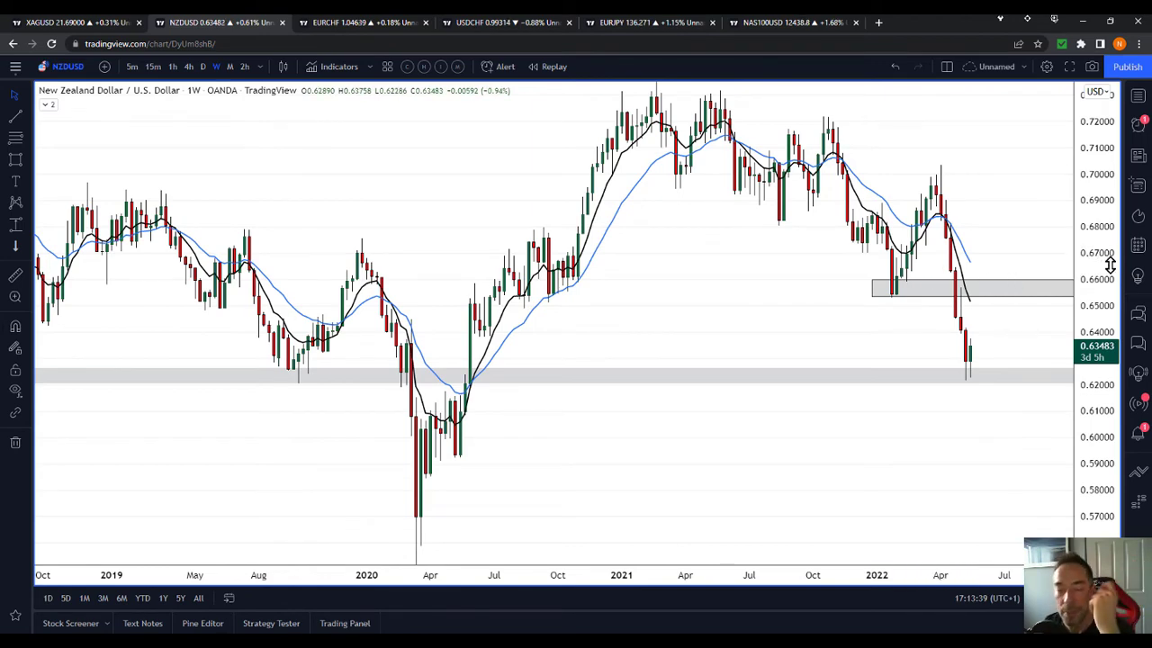
pyautogui.moveTo(1026, 329); pyautogui.dragTo(899, 355)
pyautogui.click(562, 537)
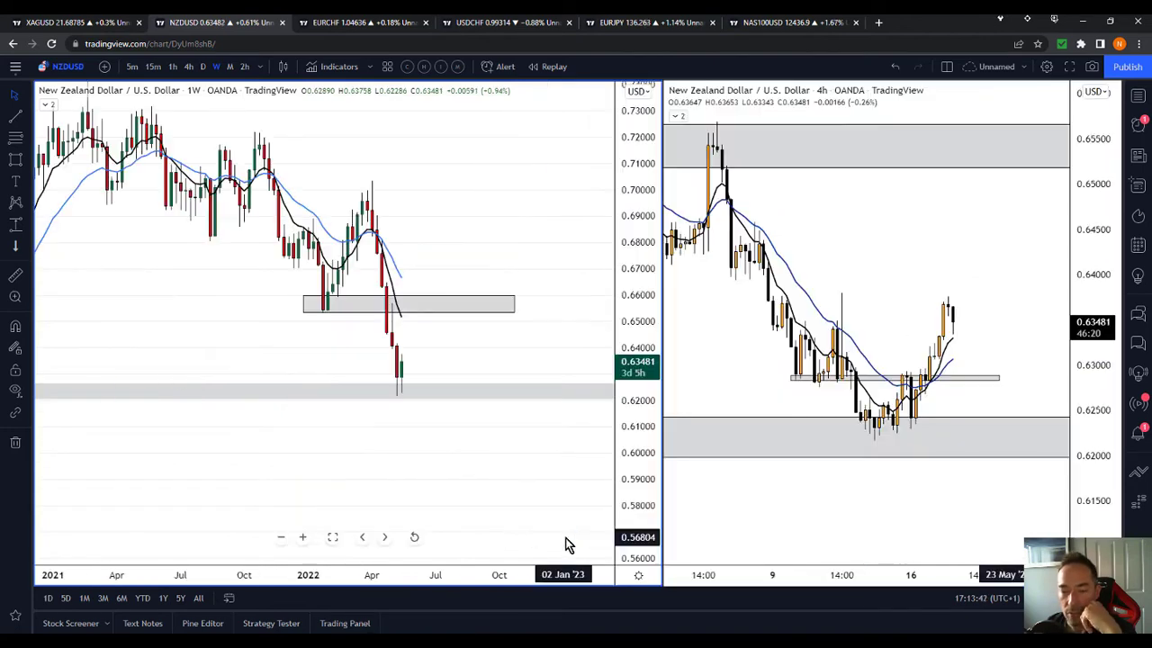
pyautogui.moveTo(971, 225); pyautogui.dragTo(914, 211)
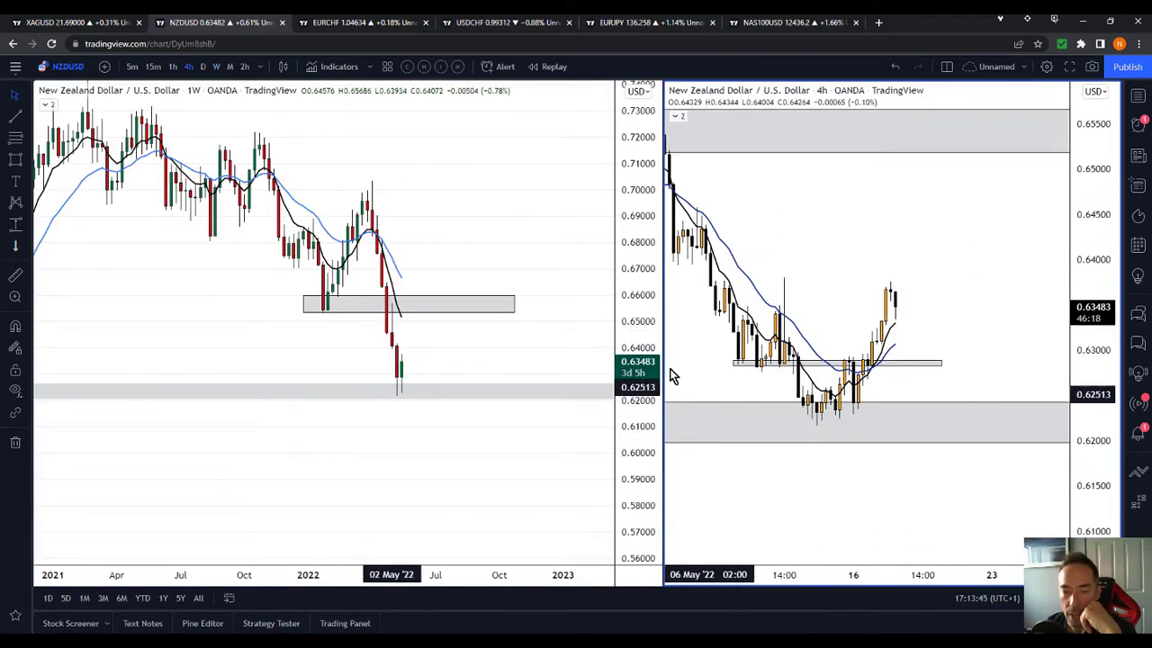
pyautogui.moveTo(667, 338); pyautogui.dragTo(579, 340)
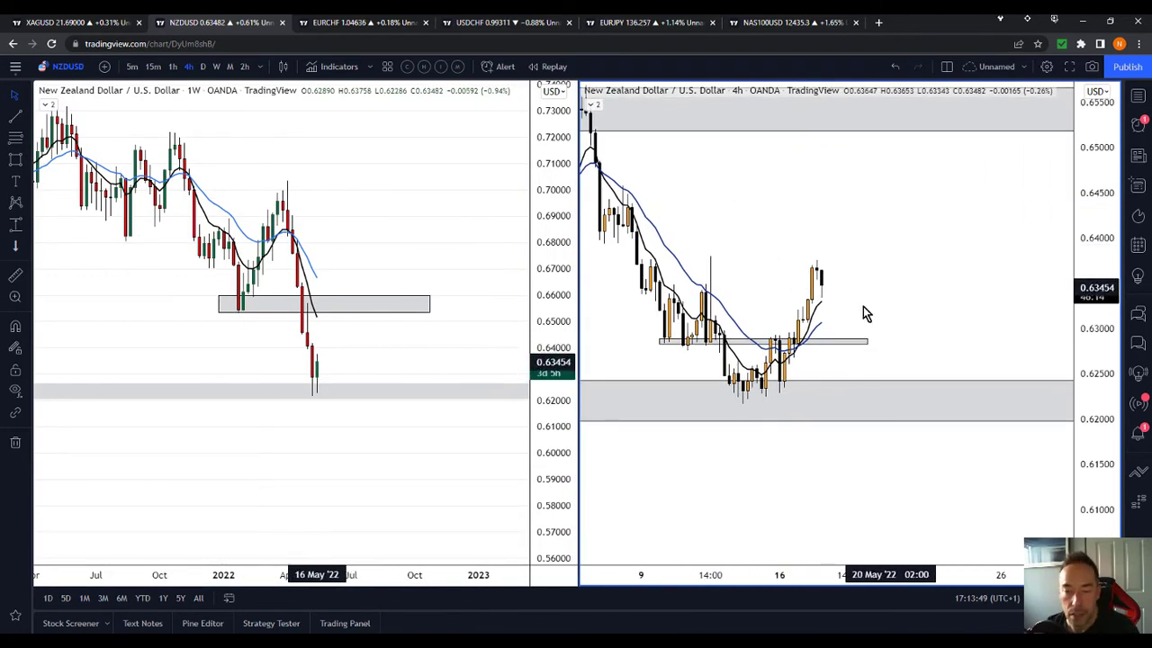
pyautogui.click(804, 343)
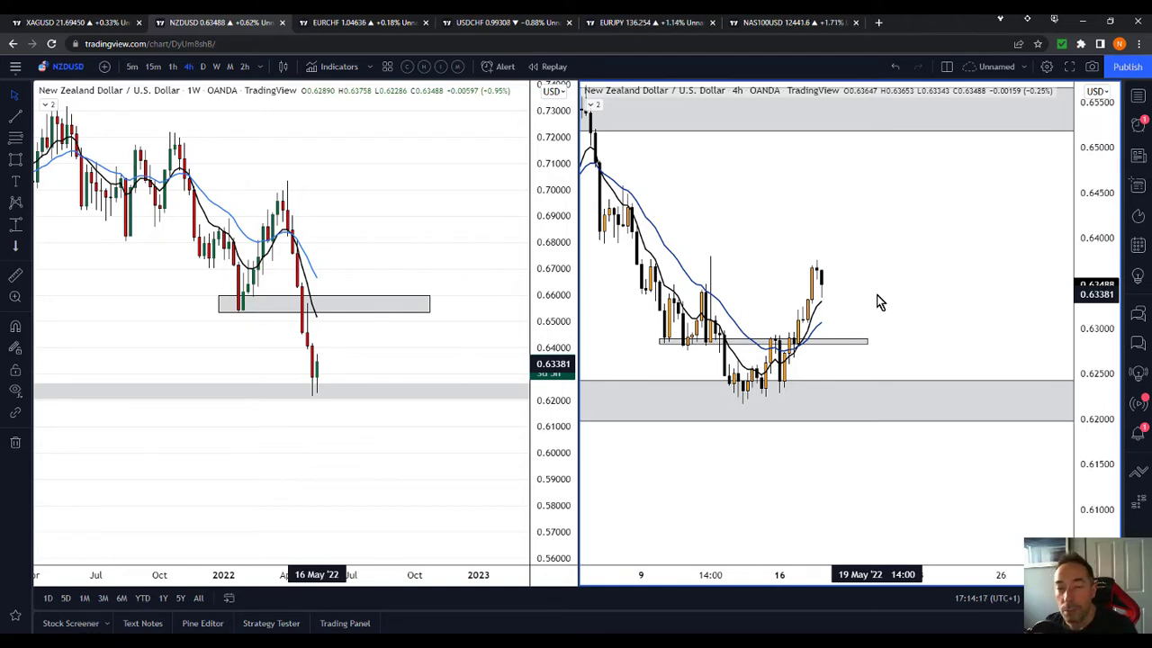
# Maximise the 4-hour NZDUSD chart and examine the April to May downtrend between the upper and lower grey zones.
pyautogui.moveTo(899, 535)
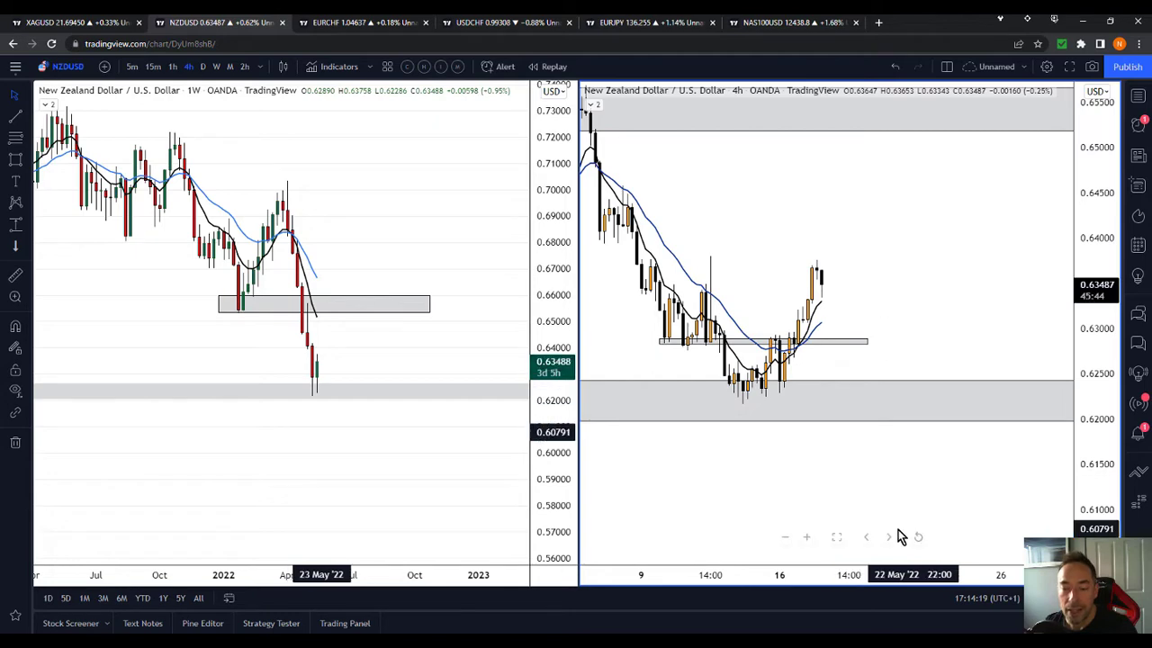
pyautogui.click(836, 539)
pyautogui.moveTo(919, 274); pyautogui.dragTo(916, 355)
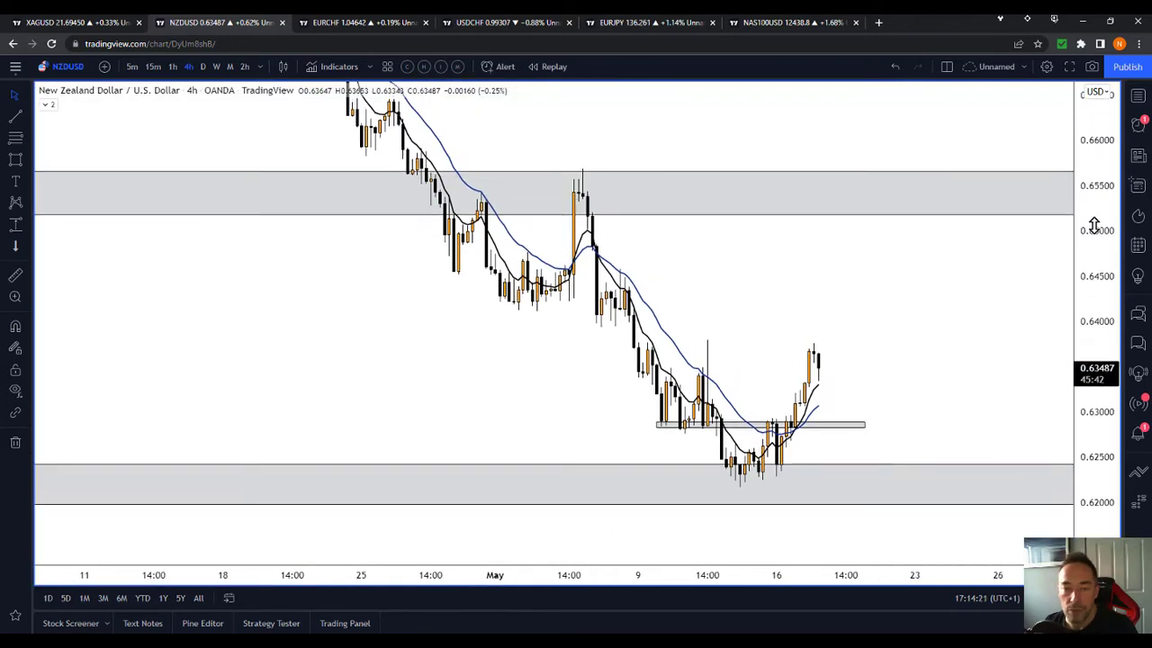
pyautogui.moveTo(1092, 226); pyautogui.dragTo(1093, 365)
pyautogui.moveTo(997, 356); pyautogui.dragTo(988, 416)
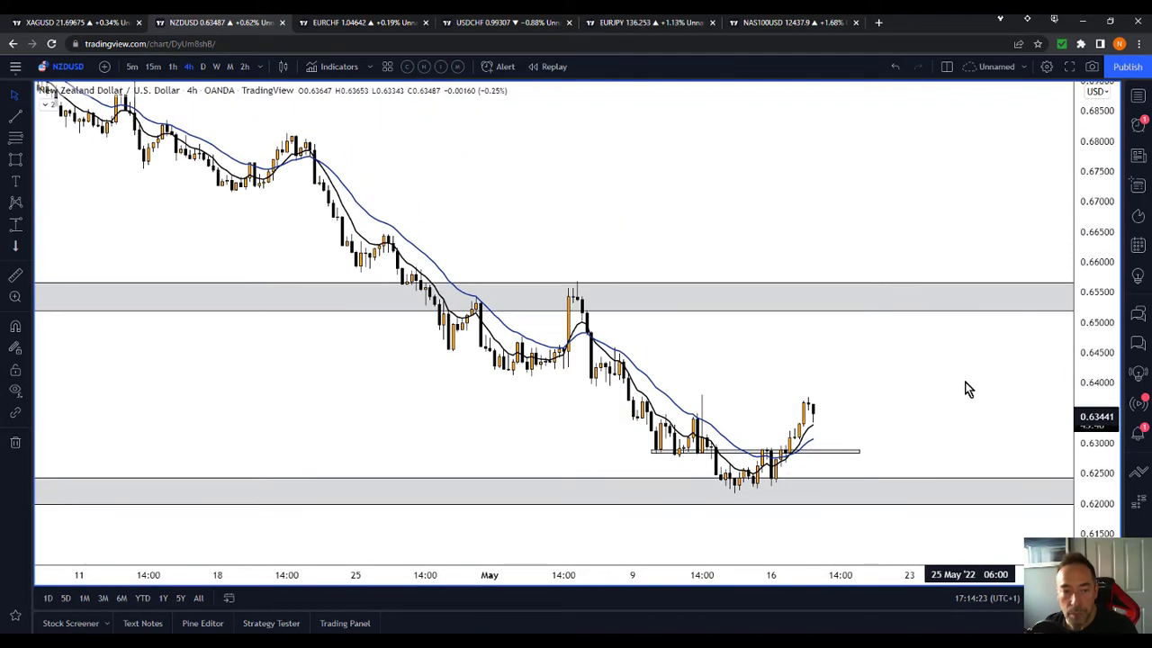
pyautogui.moveTo(874, 226); pyautogui.dragTo(927, 228)
pyautogui.moveTo(1093, 365); pyautogui.dragTo(1092, 332)
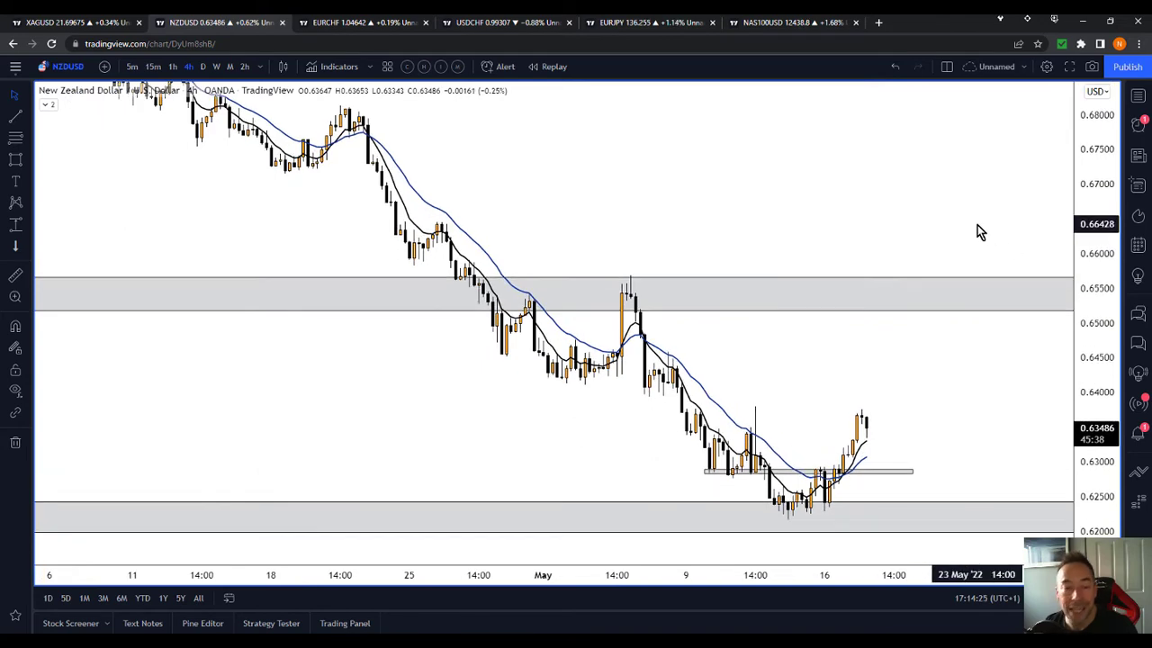
pyautogui.moveTo(899, 223); pyautogui.dragTo(920, 203)
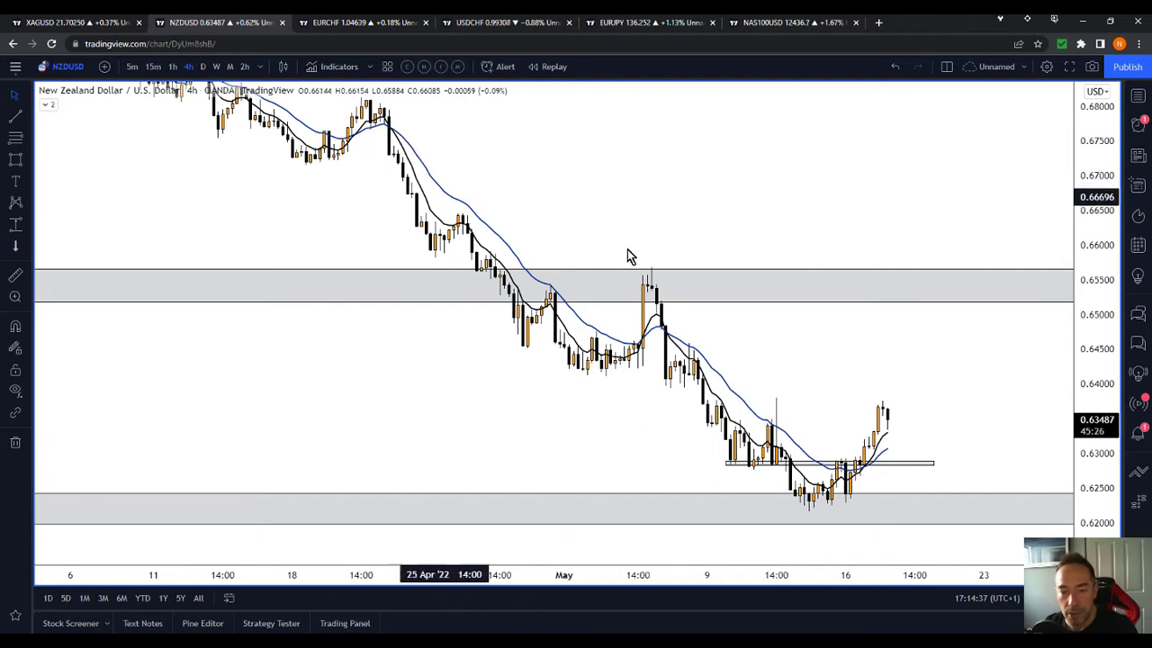
pyautogui.moveTo(846, 205); pyautogui.dragTo(839, 139)
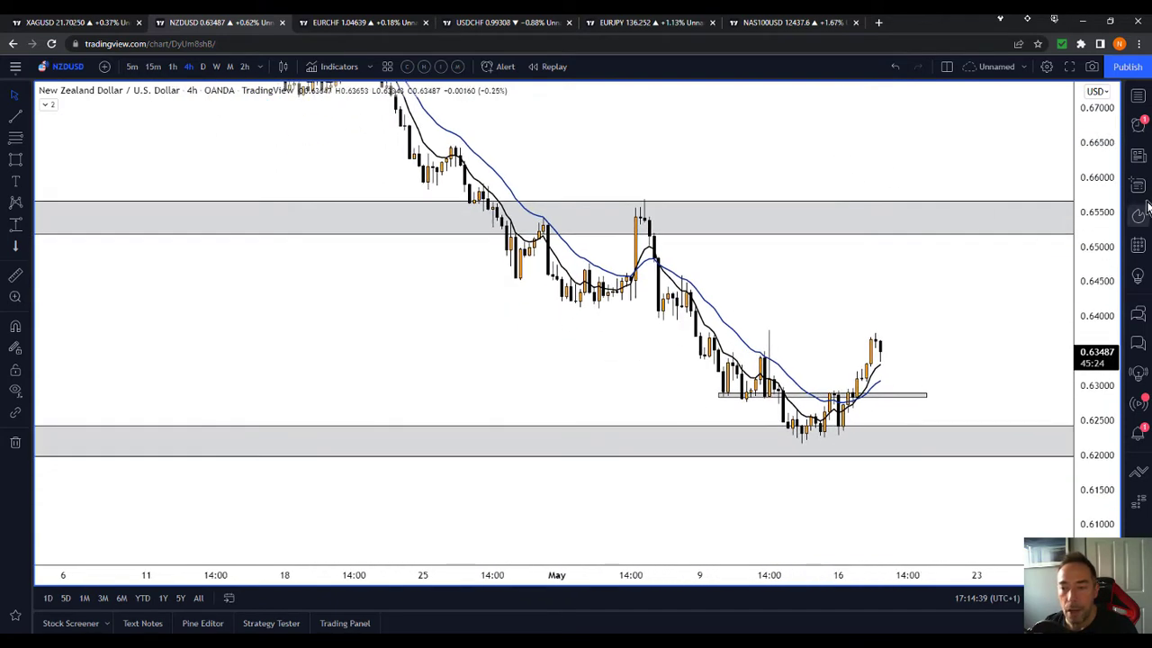
# Examine the 4-hour NZDUSD bounce from the lower grey zone relative to the small rectangle and the upper zone.
pyautogui.moveTo(1110, 206); pyautogui.dragTo(1108, 223)
pyautogui.click(533, 537)
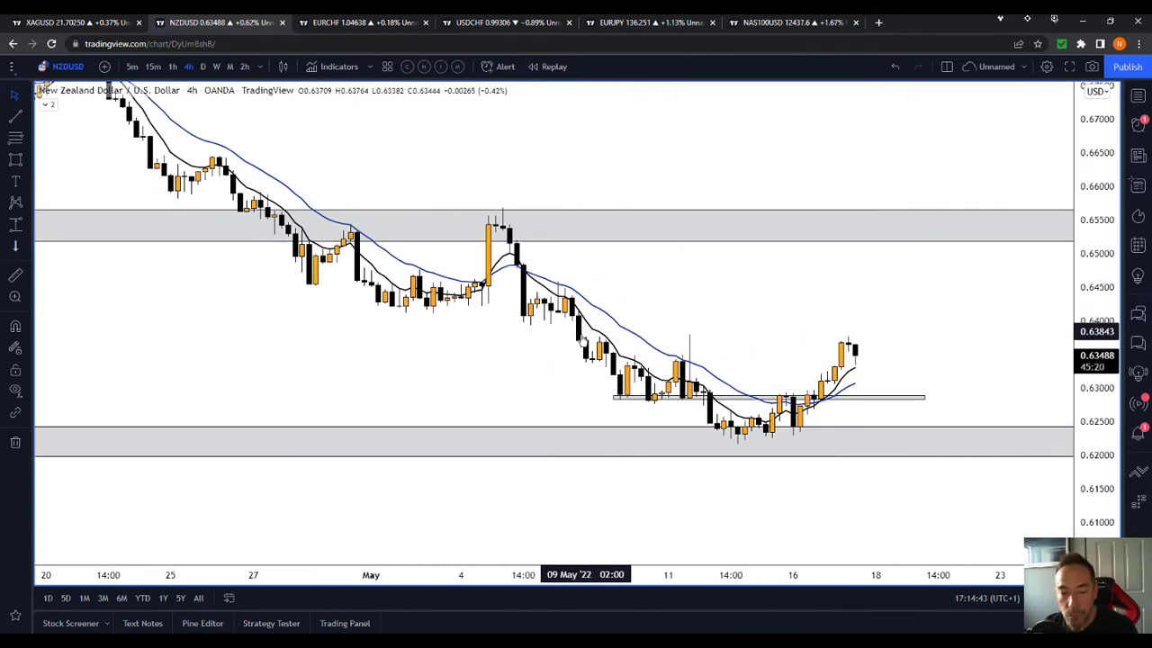
pyautogui.moveTo(1080, 404); pyautogui.dragTo(1010, 364)
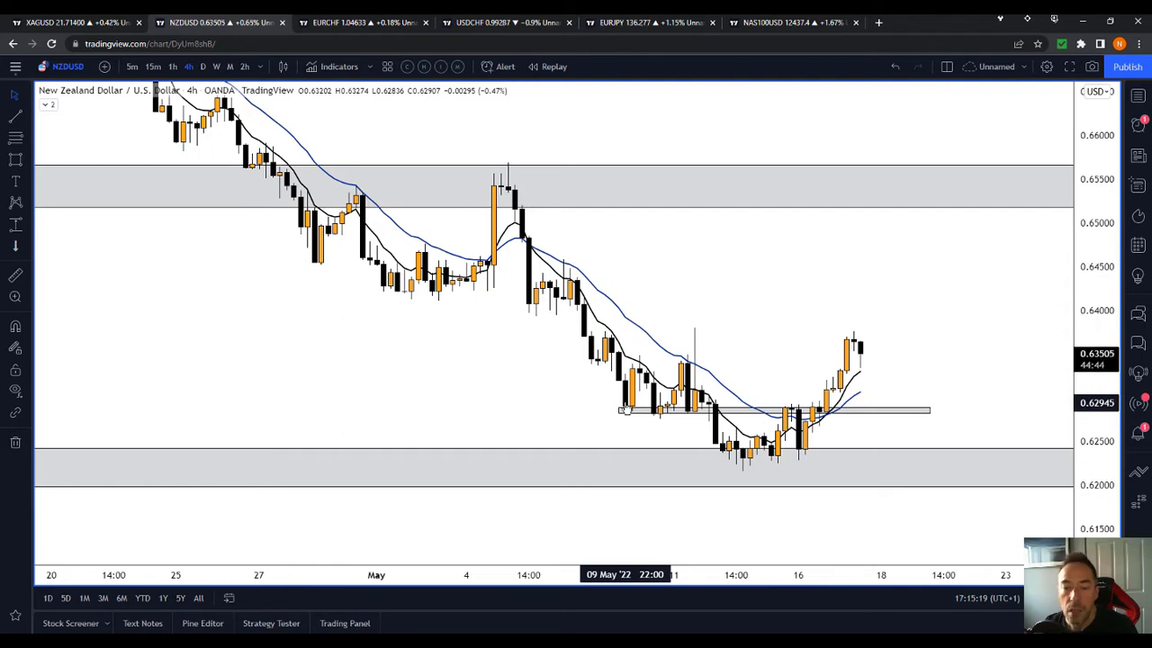
pyautogui.moveTo(714, 287); pyautogui.dragTo(818, 307)
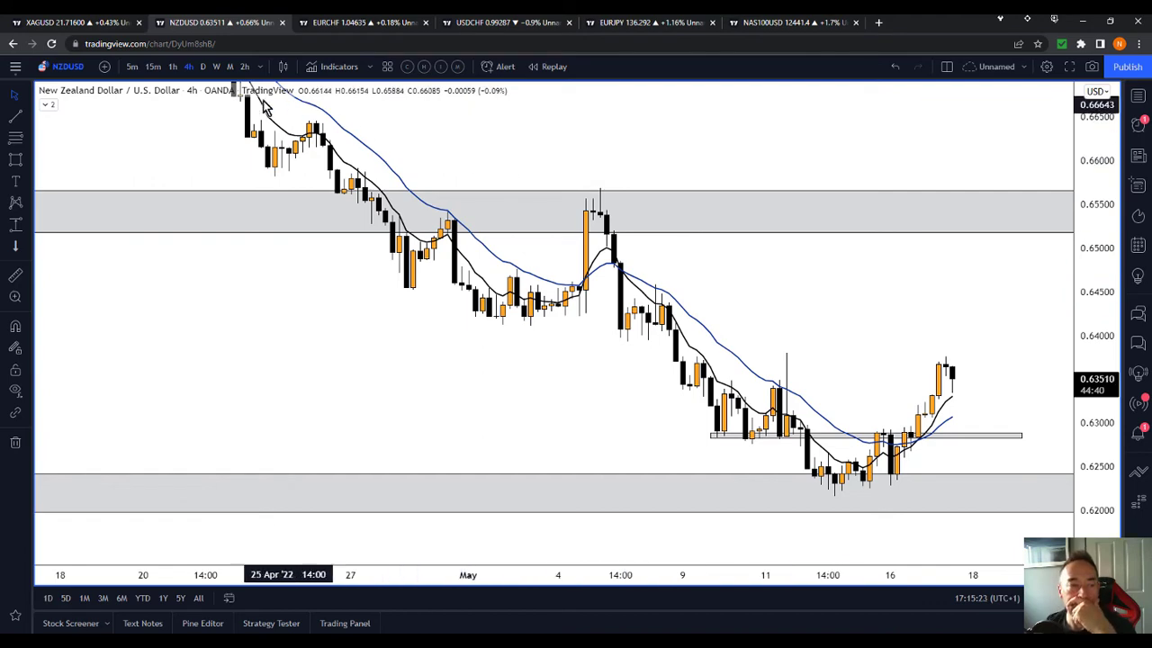
# Switch NZDUSD to the daily timeframe and examine the price swings from November 2021 to May 2022 around both grey zones.
pyautogui.click(203, 70)
pyautogui.moveTo(1089, 212); pyautogui.dragTo(1092, 454)
pyautogui.moveTo(940, 174); pyautogui.dragTo(804, 233)
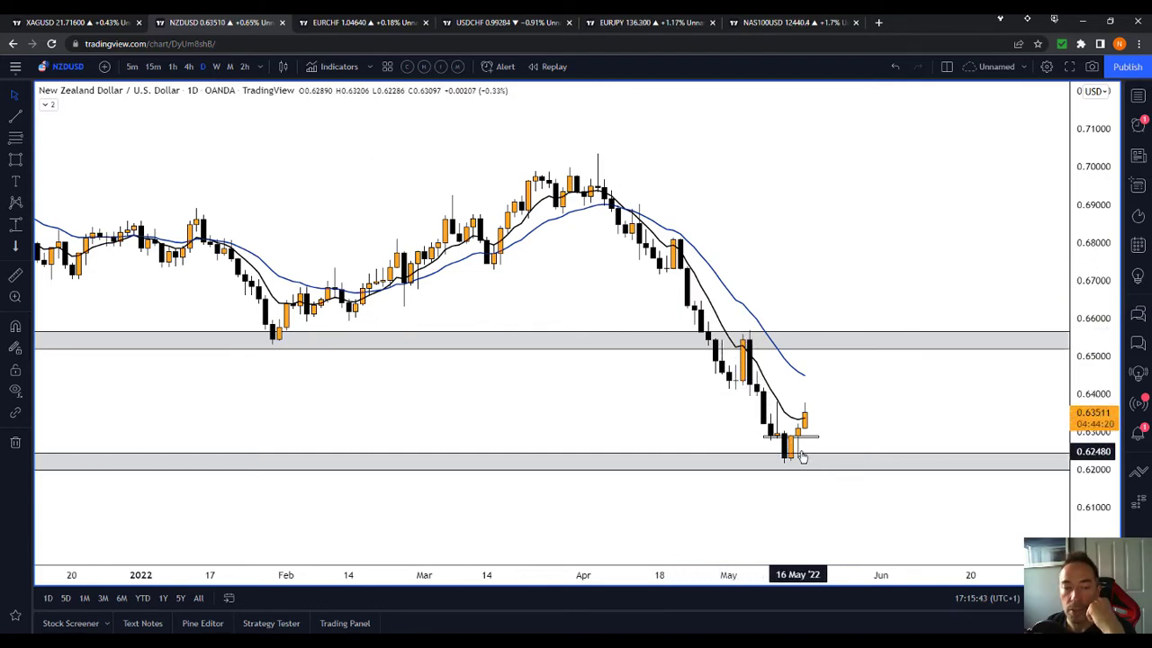
pyautogui.moveTo(823, 262); pyautogui.dragTo(945, 268)
pyautogui.moveTo(647, 257); pyautogui.dragTo(714, 319)
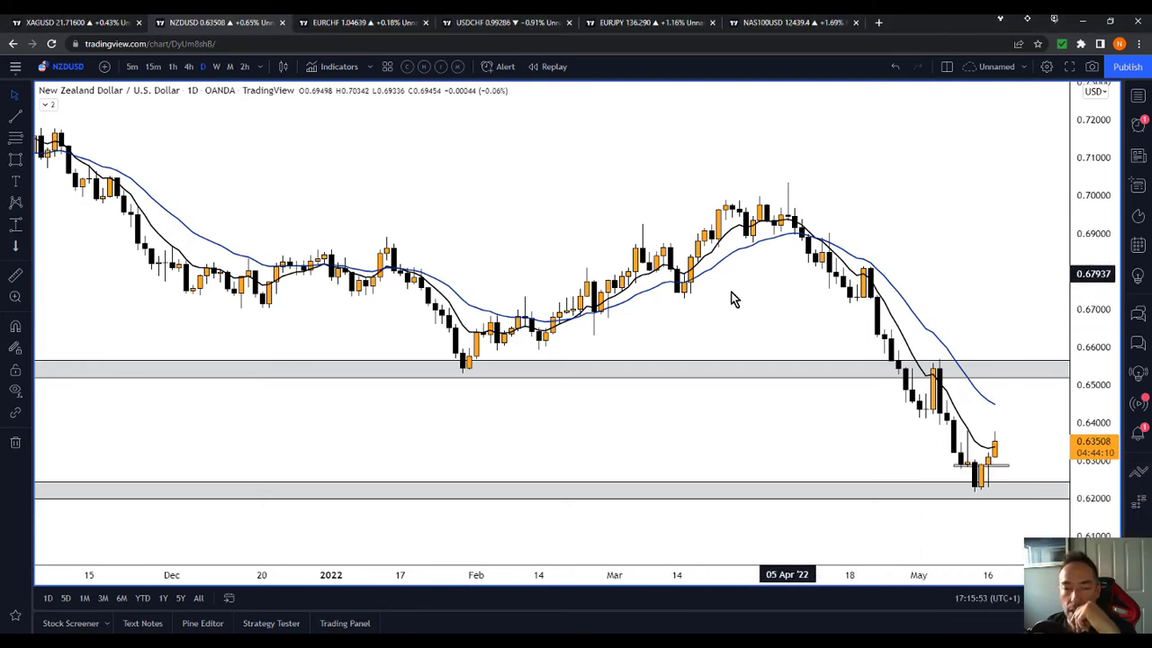
pyautogui.moveTo(740, 306); pyautogui.dragTo(749, 309)
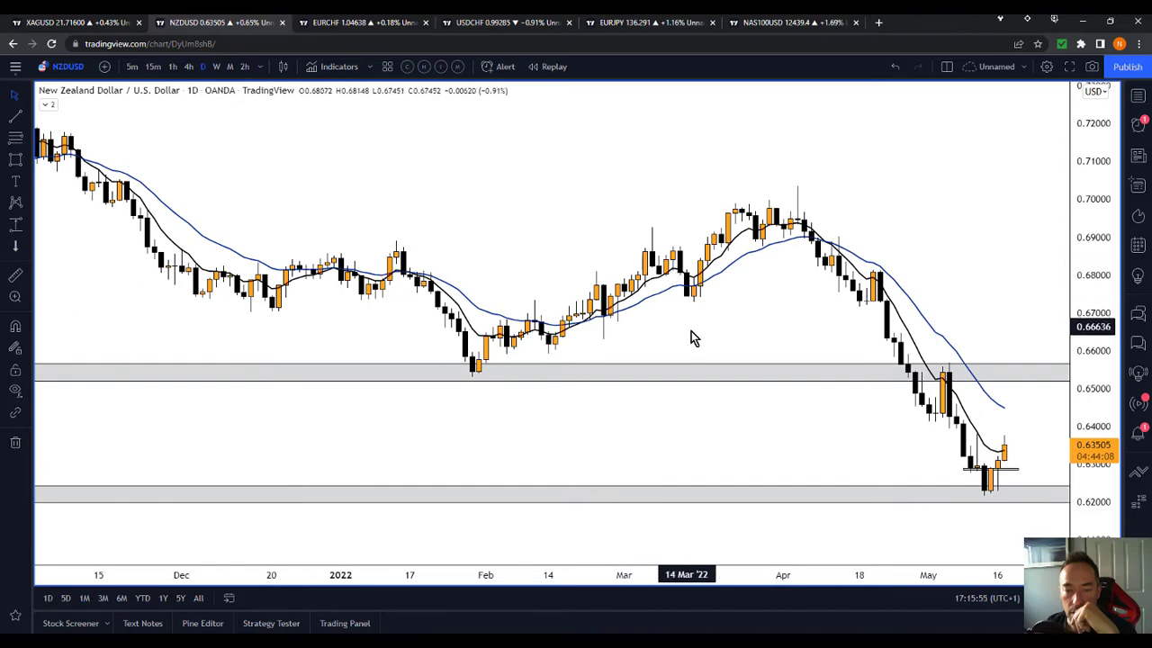
pyautogui.moveTo(689, 334); pyautogui.dragTo(817, 333)
pyautogui.moveTo(1093, 425); pyautogui.dragTo(1100, 310)
pyautogui.moveTo(884, 326); pyautogui.dragTo(807, 339)
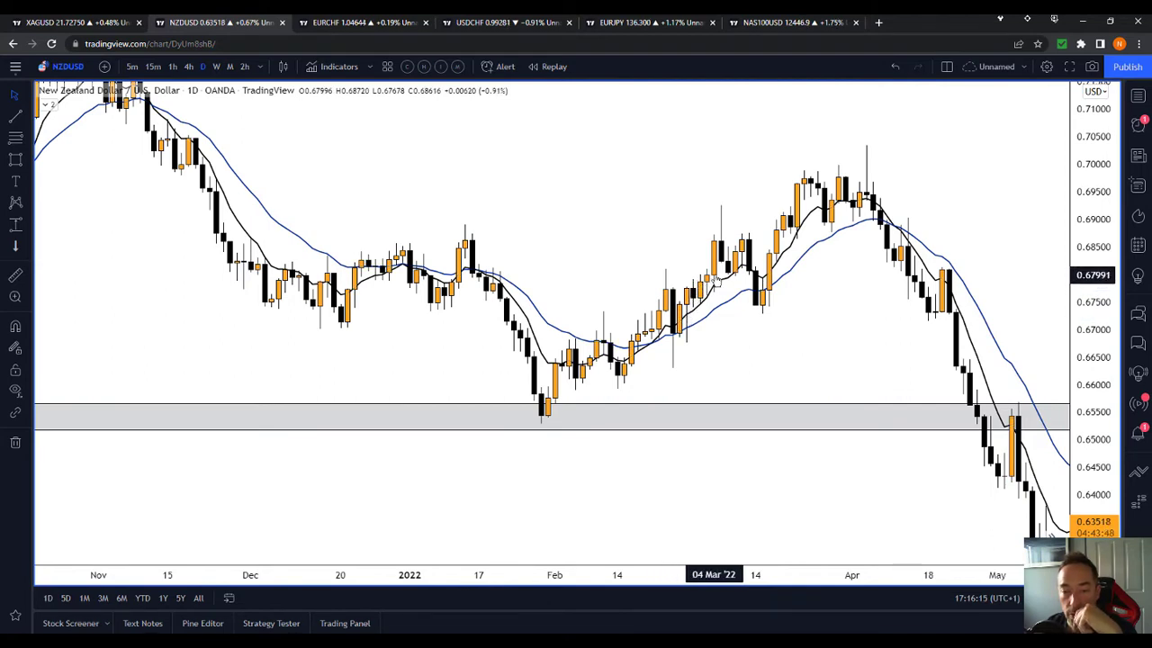
# Start a bar replay on the daily NZDUSD chart from early March 2022.
pyautogui.click(27, 223)
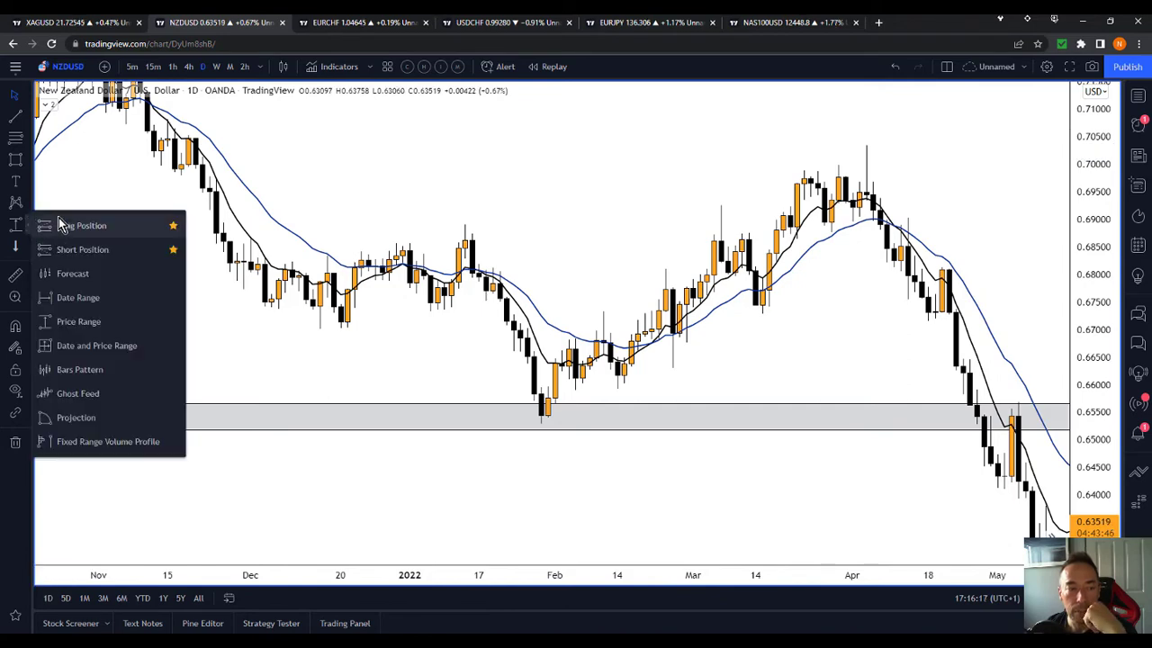
pyautogui.click(700, 288)
pyautogui.moveTo(721, 253); pyautogui.dragTo(740, 248)
pyautogui.moveTo(882, 218); pyautogui.dragTo(717, 216)
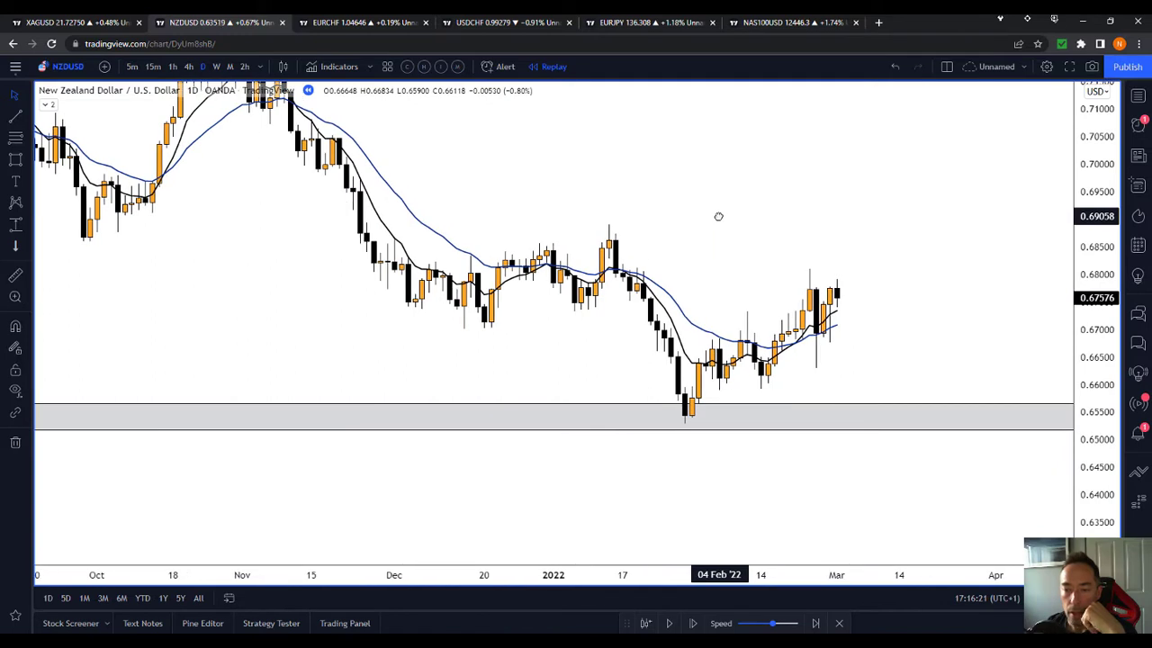
# Place a long position above the last replay candle, entry about 0.6796, with stop and target each about 0.90% away.
pyautogui.click(27, 225)
pyautogui.click(63, 226)
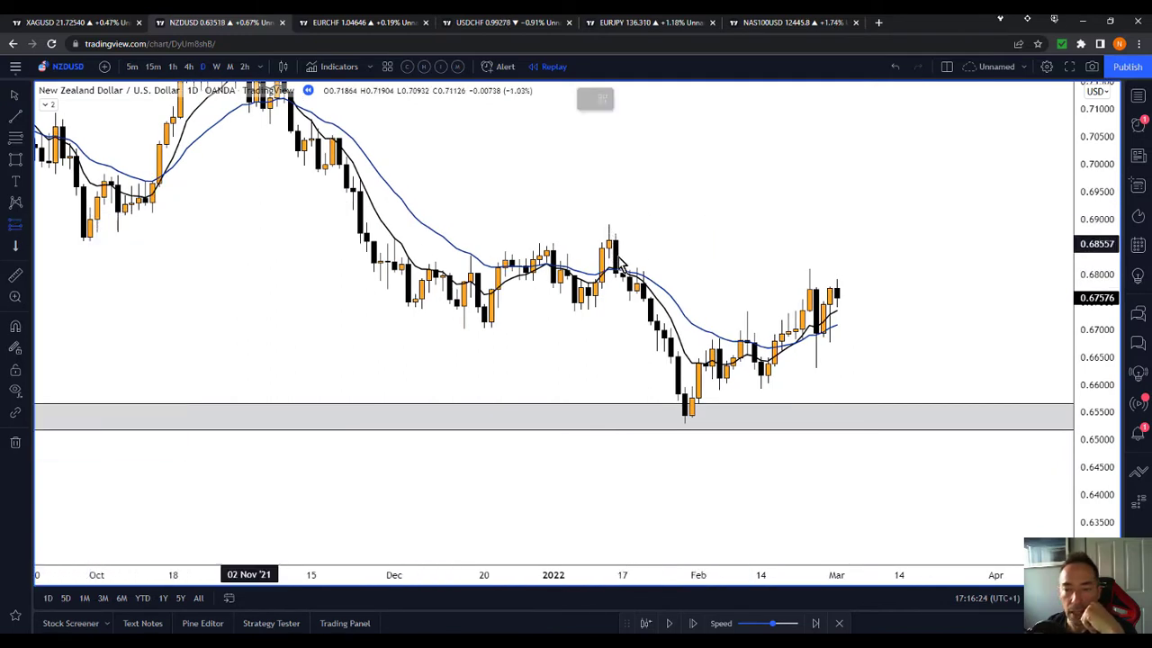
pyautogui.click(843, 276)
pyautogui.moveTo(845, 353); pyautogui.dragTo(846, 310)
pyautogui.moveTo(843, 201); pyautogui.dragTo(859, 242)
pyautogui.click(866, 211)
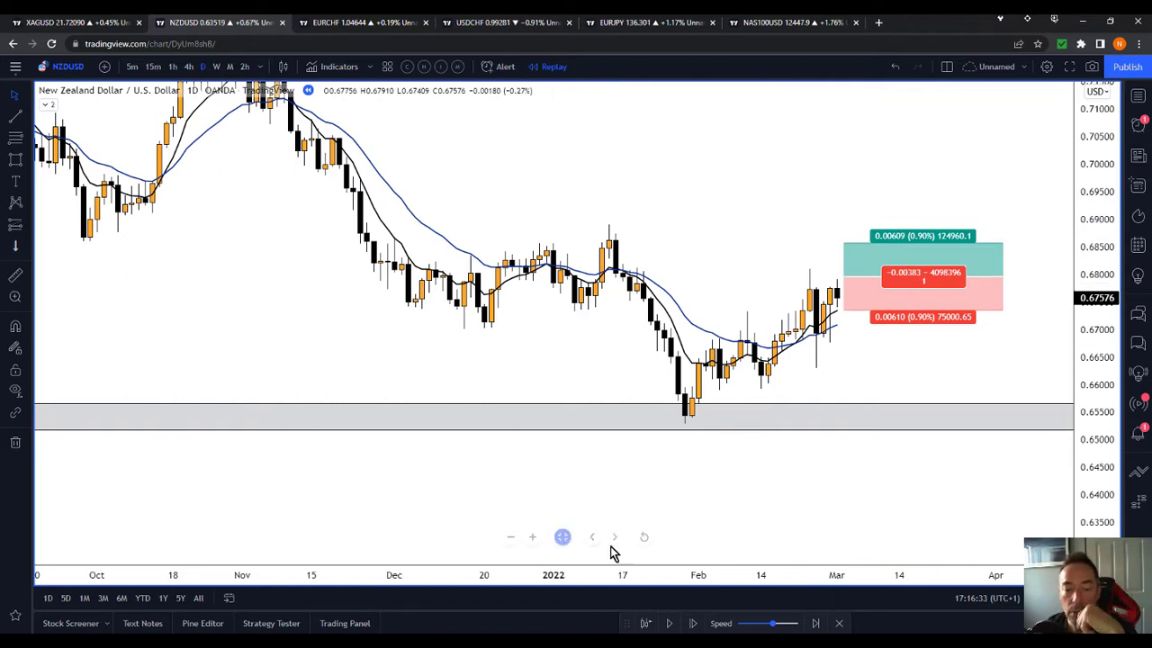
# Advance the replay by three daily candles to test the long position, and remove the position drawing.
pyautogui.click(694, 625)
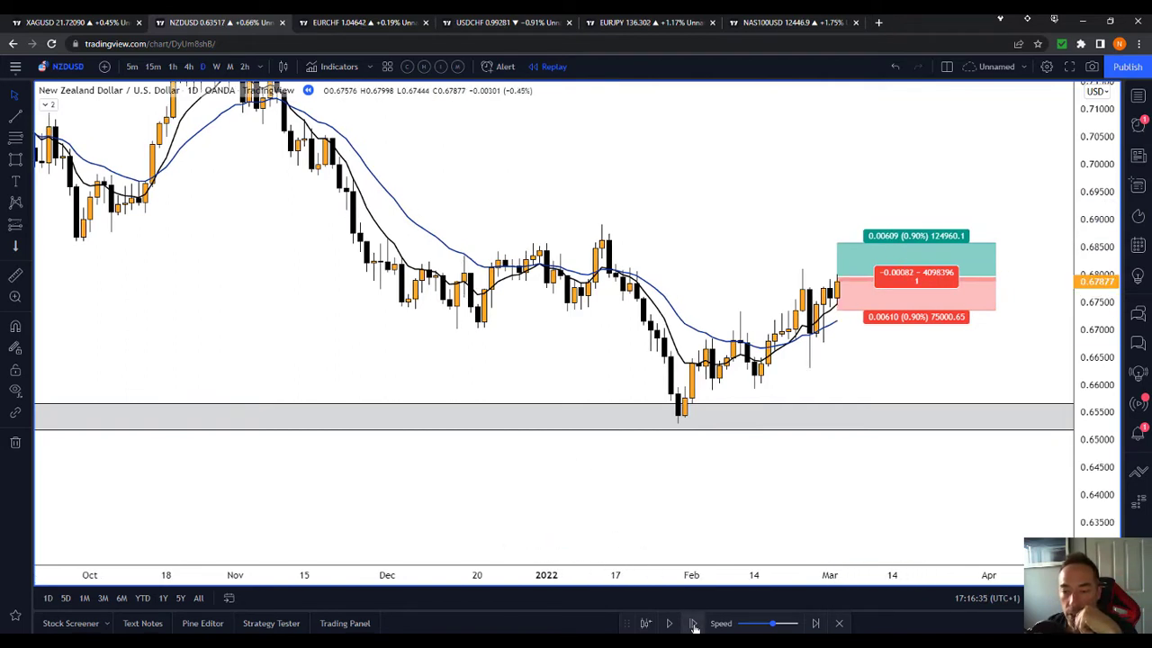
pyautogui.click(694, 624)
pyautogui.click(694, 624)
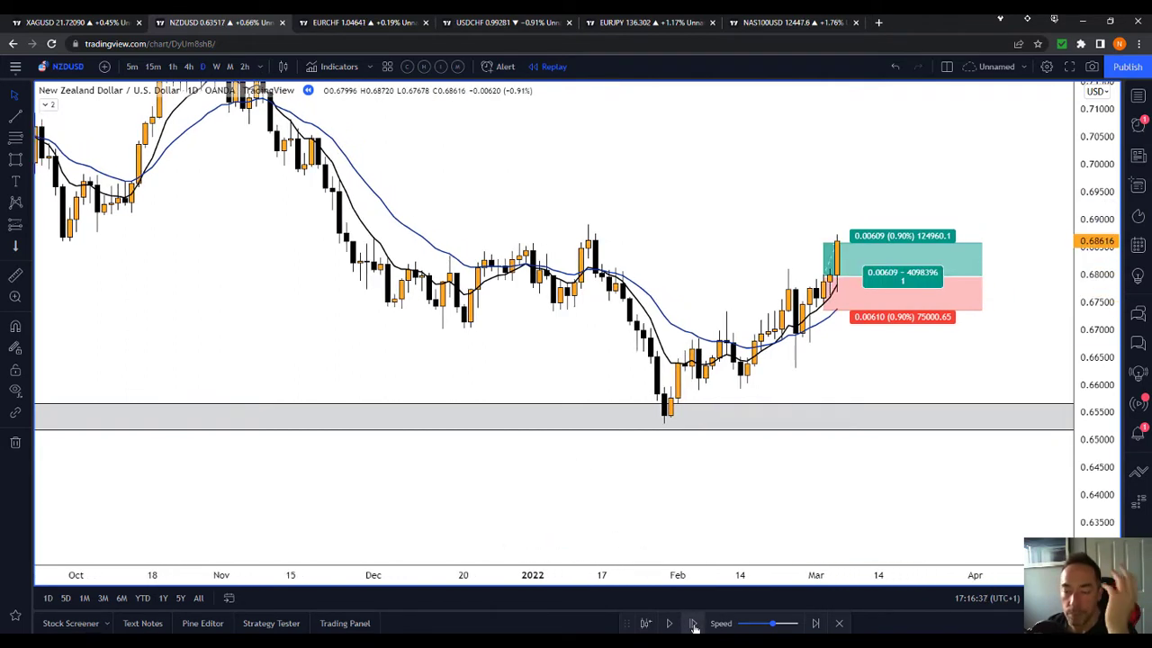
pyautogui.rightClick(869, 301)
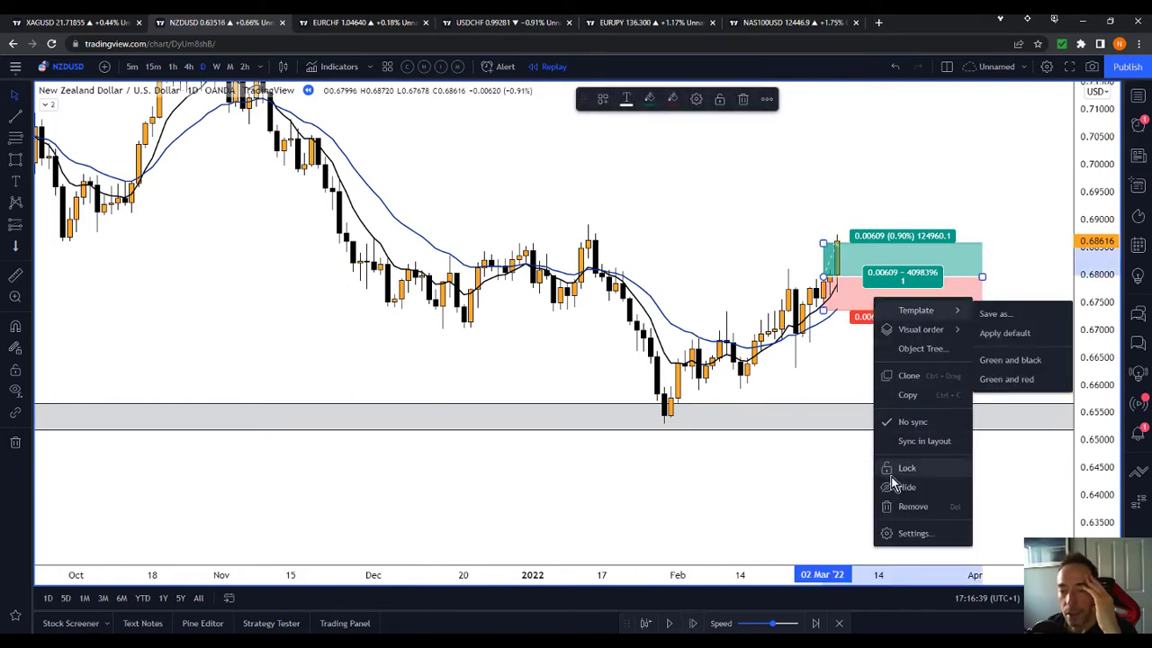
pyautogui.click(914, 506)
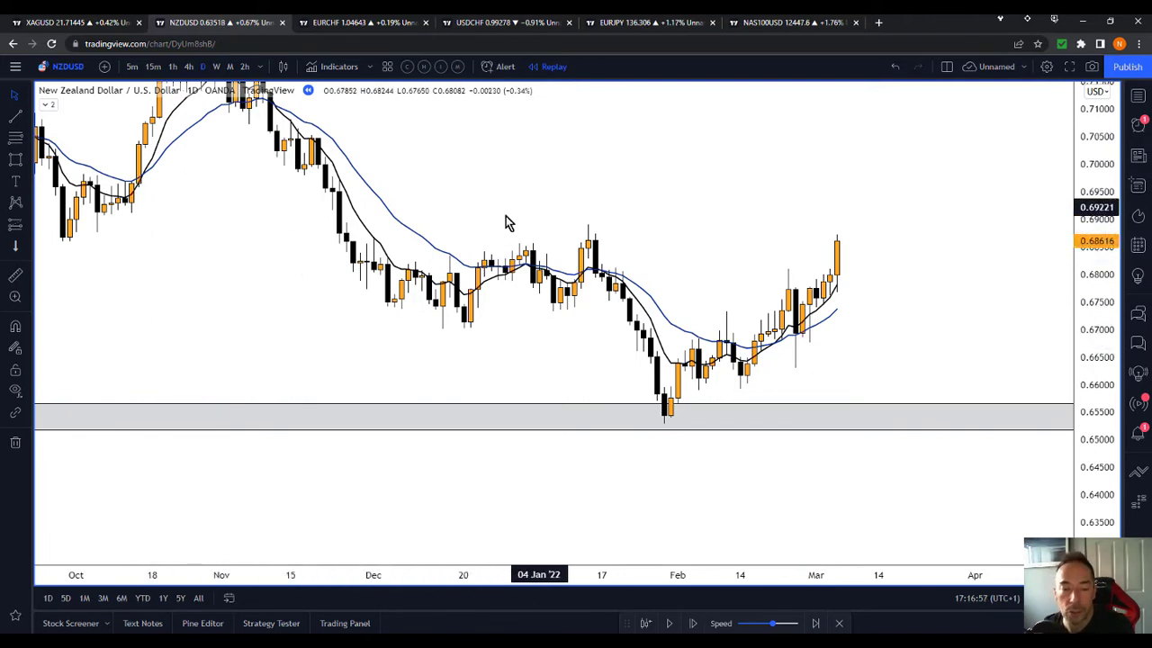
# Exit the chart replay mode and return to current daily price data.
pyautogui.moveTo(692, 242); pyautogui.dragTo(702, 246)
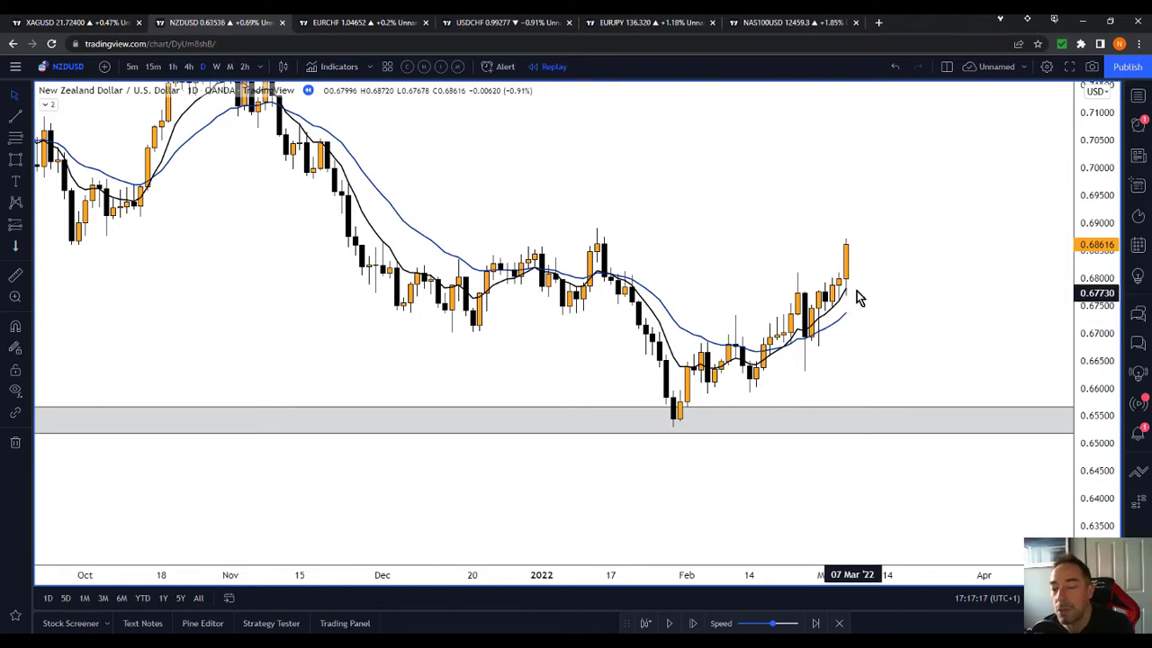
pyautogui.click(839, 622)
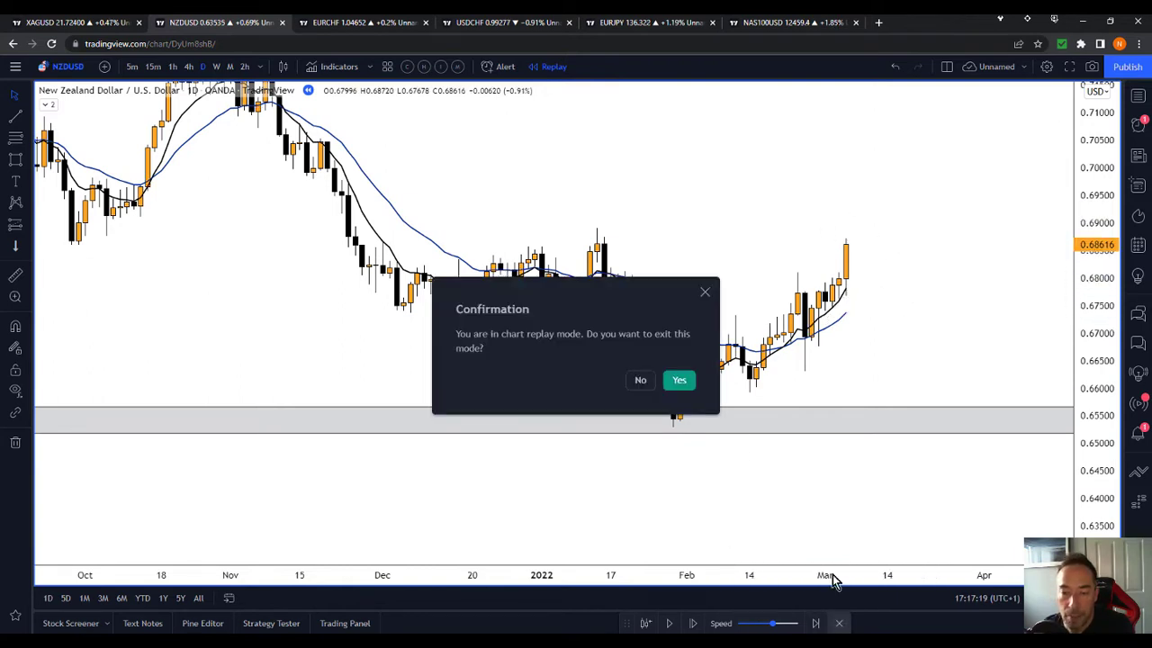
pyautogui.click(682, 387)
# Examine how daily NZDUSD price moved around its moving averages from July 2021 through the early 2022 low to May 2022.
pyautogui.moveTo(964, 262); pyautogui.dragTo(927, 224)
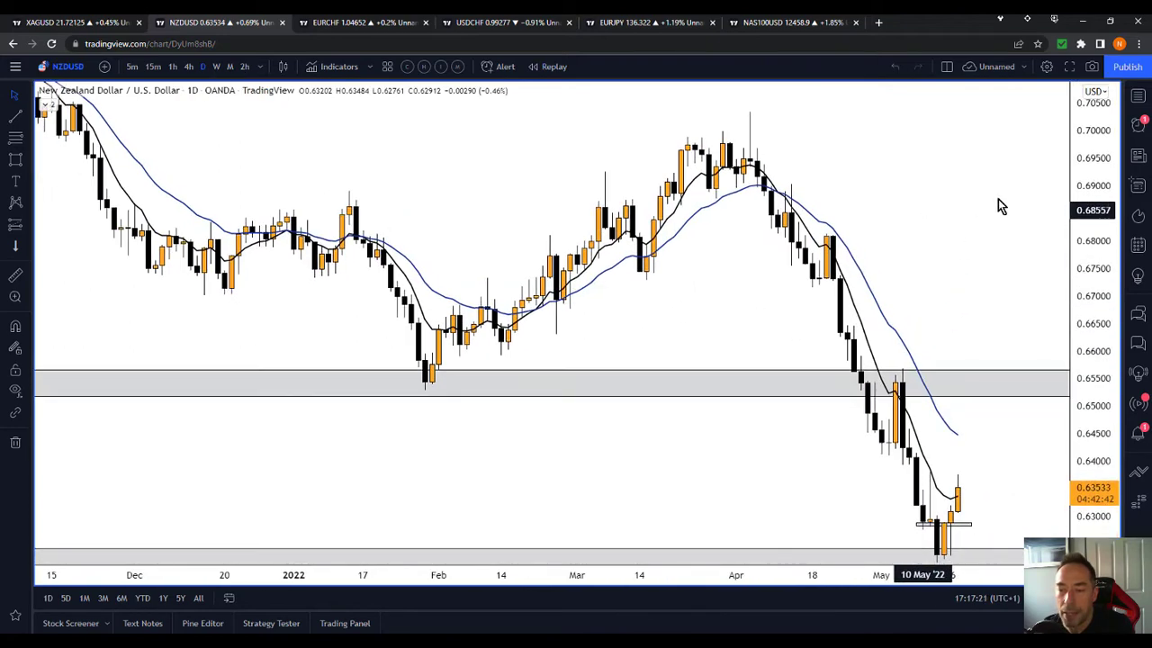
pyautogui.moveTo(1080, 196); pyautogui.dragTo(1079, 210)
pyautogui.moveTo(861, 228); pyautogui.dragTo(1026, 308)
pyautogui.moveTo(466, 210); pyautogui.dragTo(735, 280)
pyautogui.hscroll(-4, 735, 279)
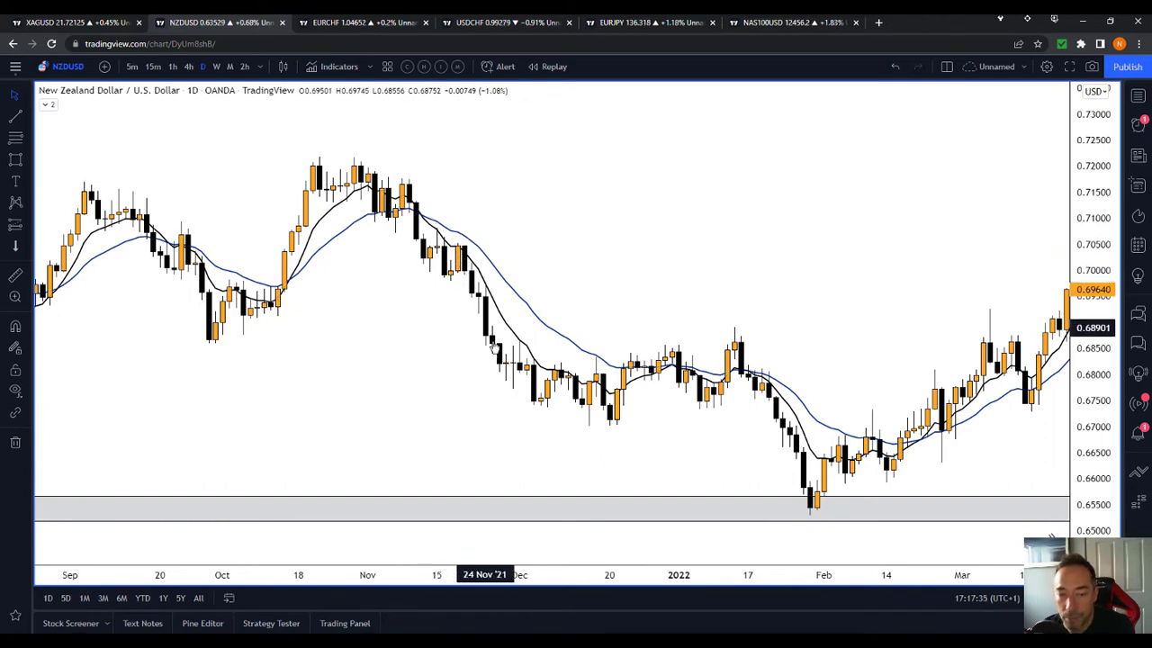
pyautogui.moveTo(607, 251); pyautogui.dragTo(879, 298)
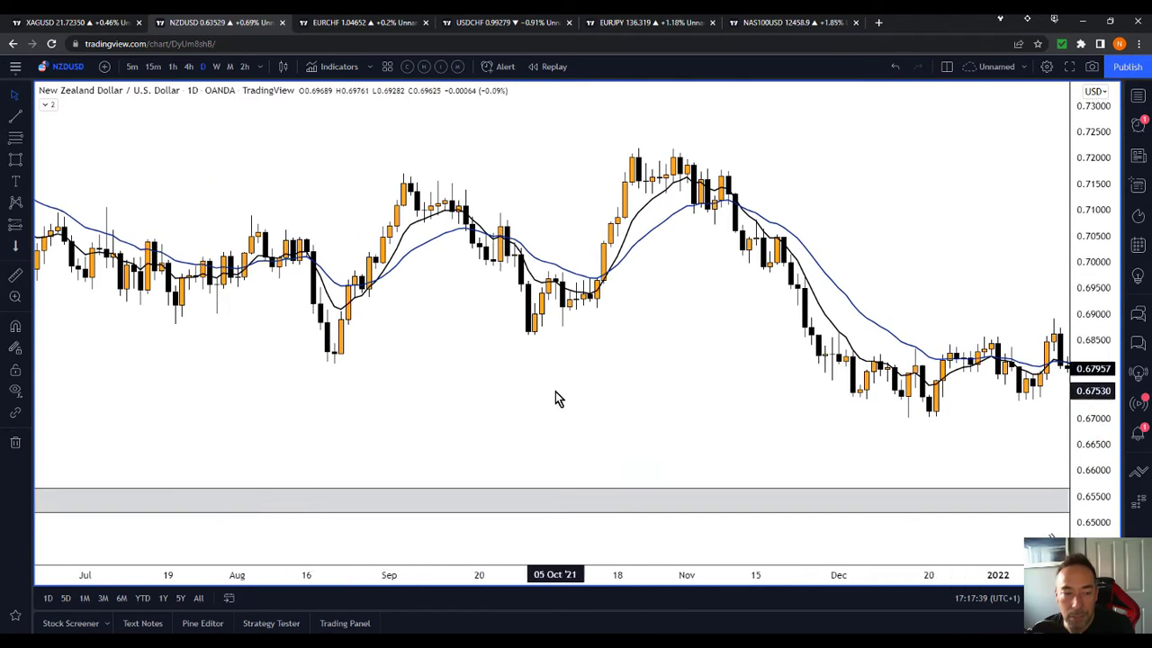
pyautogui.moveTo(554, 399); pyautogui.dragTo(276, 365)
pyautogui.moveTo(830, 255); pyautogui.dragTo(494, 268)
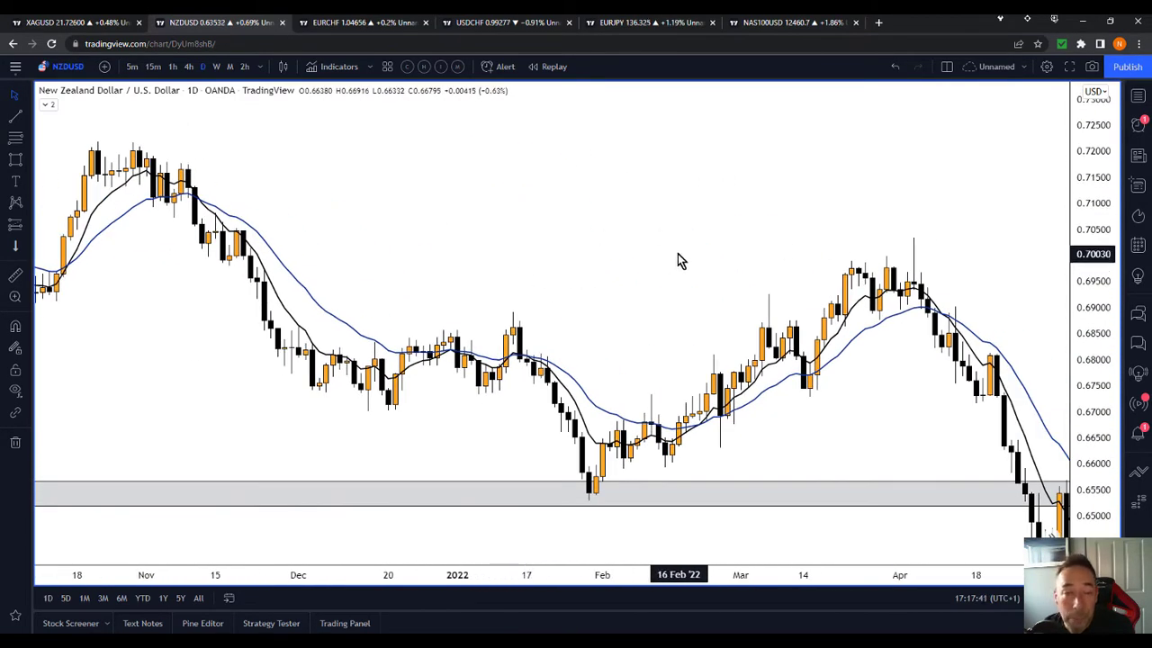
pyautogui.moveTo(684, 264); pyautogui.dragTo(536, 236)
pyautogui.moveTo(714, 204); pyautogui.dragTo(494, 126)
pyautogui.moveTo(1108, 170); pyautogui.dragTo(981, 252)
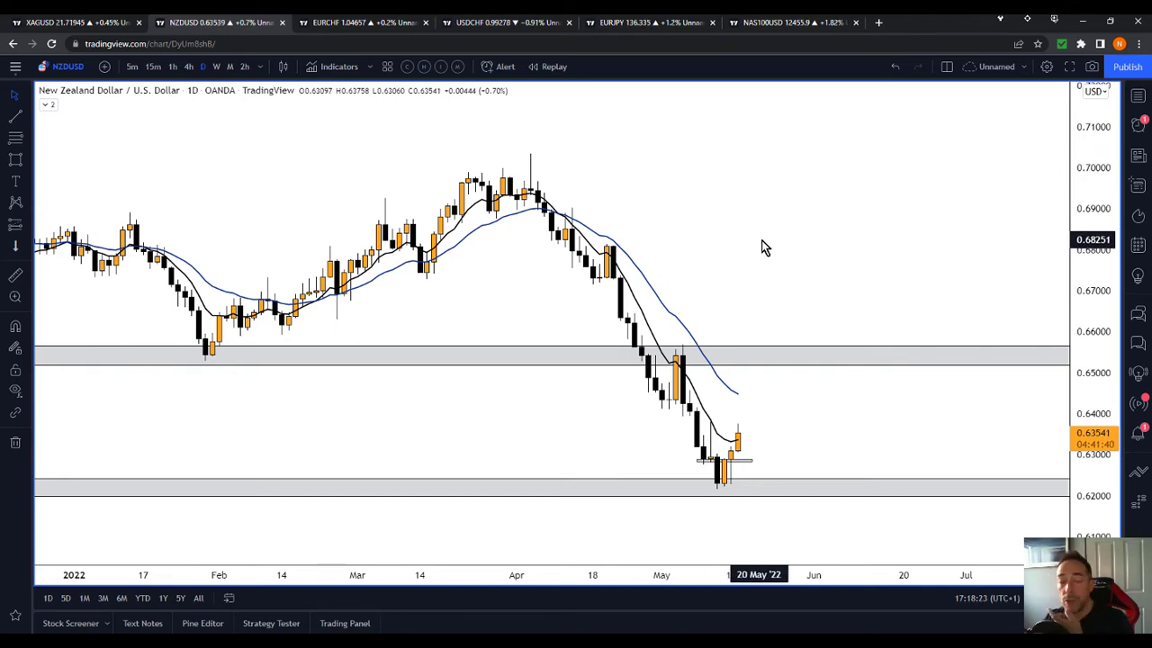
# Review the daily swings back to May 2021 again and compare them with the May 2022 bounce from the lower grey zone.
pyautogui.moveTo(689, 267); pyautogui.dragTo(962, 239)
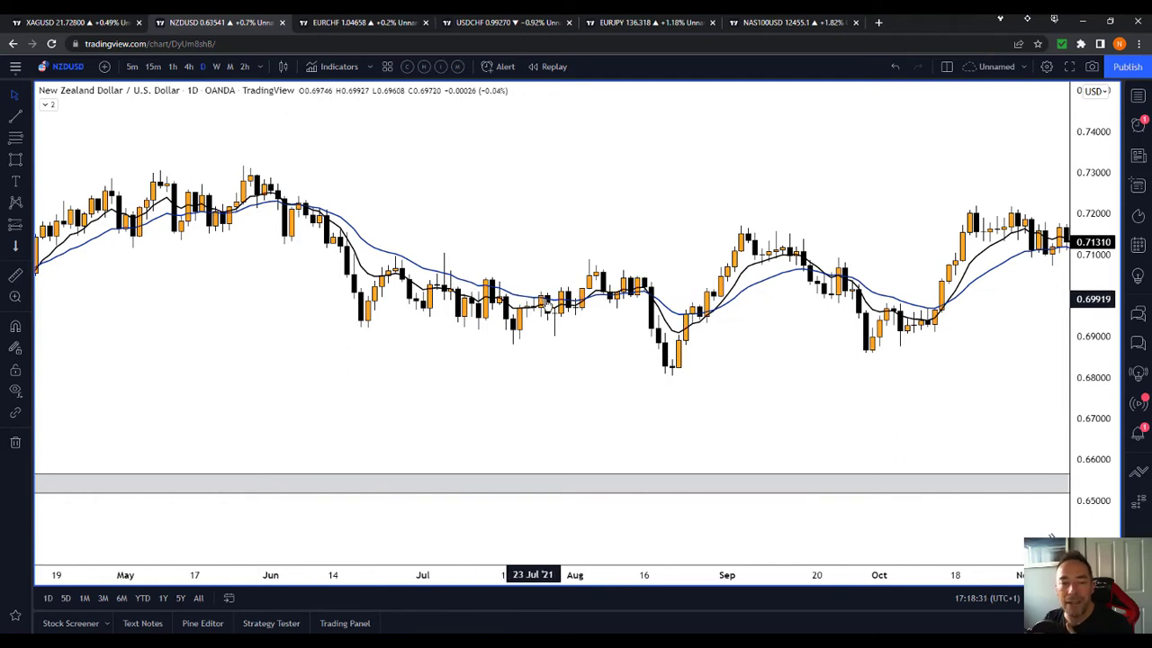
pyautogui.moveTo(616, 306); pyautogui.dragTo(225, 310)
pyautogui.moveTo(23, 295); pyautogui.dragTo(21, 288)
pyautogui.moveTo(789, 216); pyautogui.dragTo(773, 254)
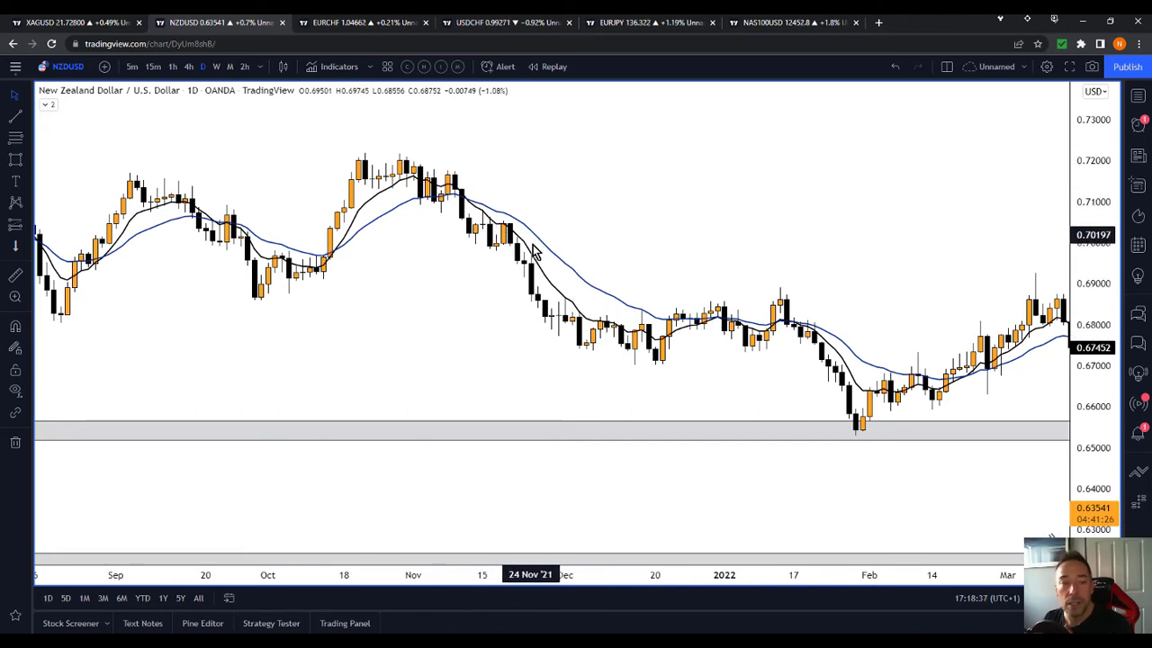
pyautogui.moveTo(534, 237); pyautogui.dragTo(1067, 249)
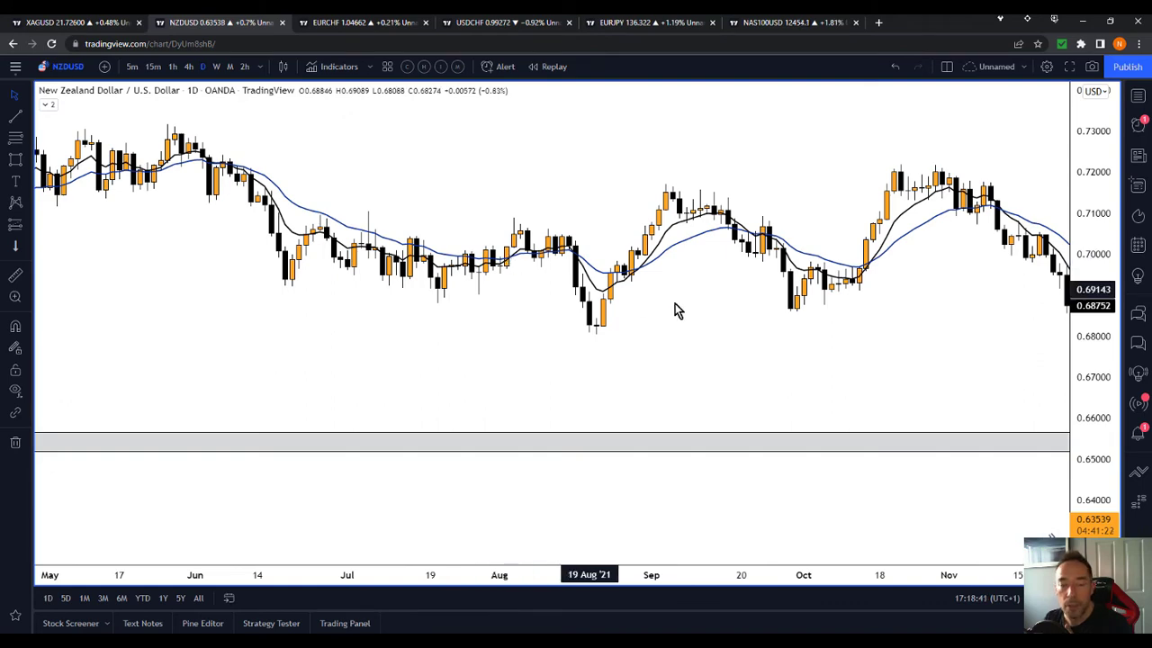
pyautogui.hscroll(8, 449, 308)
pyautogui.hscroll(7, 835, 216)
pyautogui.moveTo(837, 226); pyautogui.dragTo(833, 223)
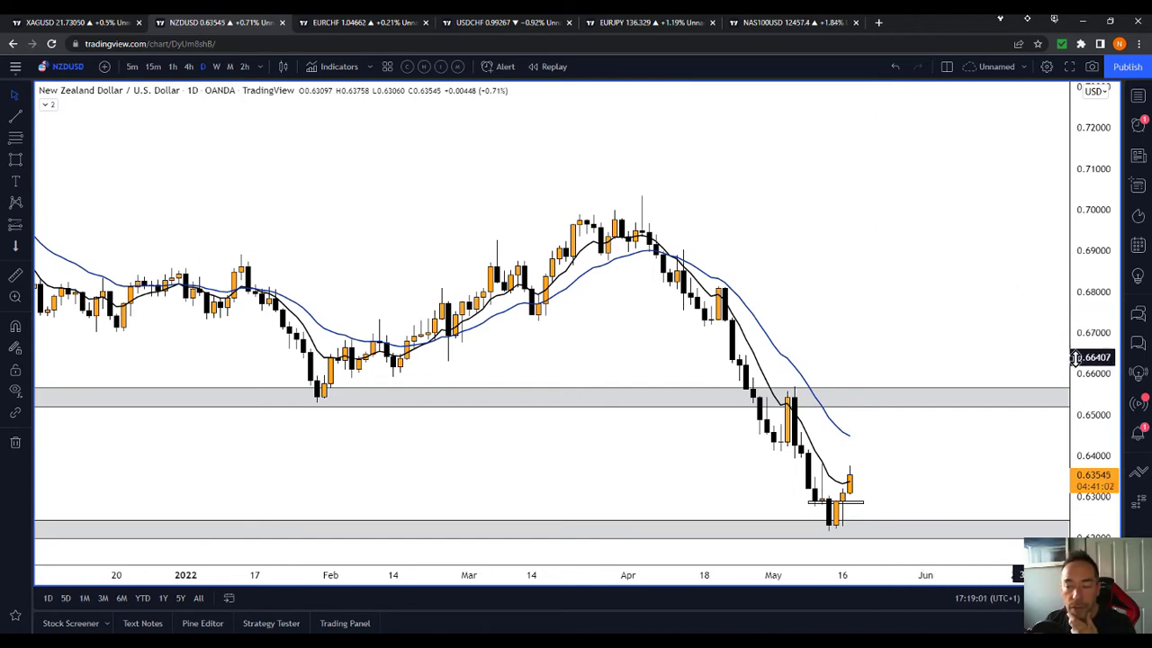
pyautogui.moveTo(936, 346); pyautogui.dragTo(962, 251)
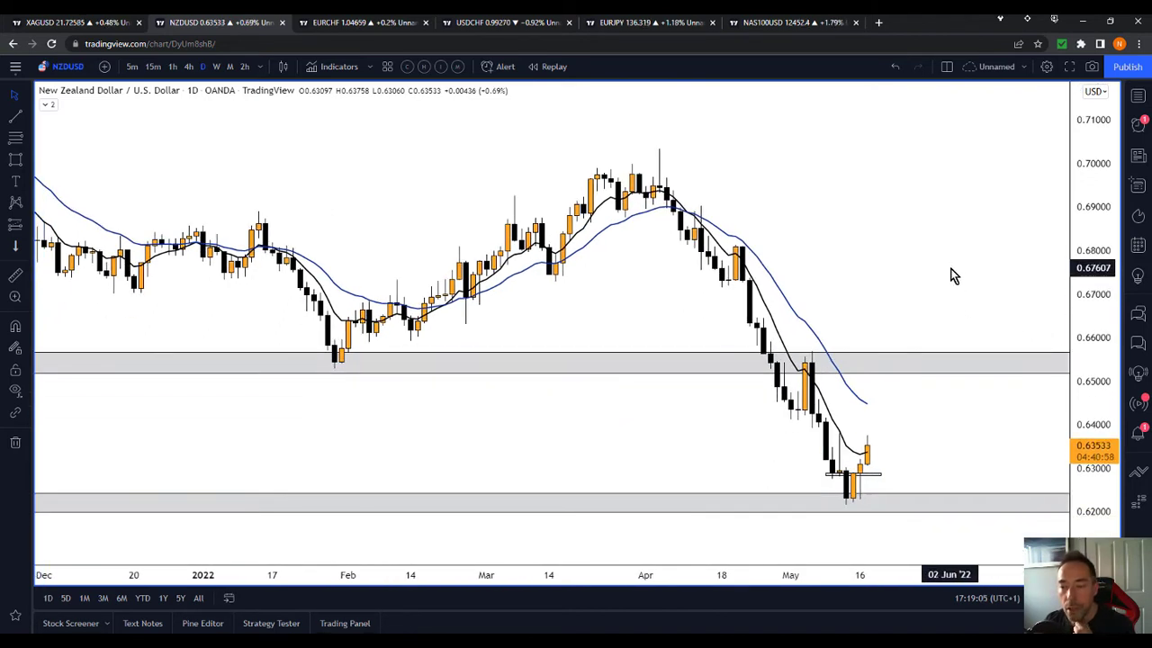
pyautogui.moveTo(1085, 298); pyautogui.dragTo(1072, 292)
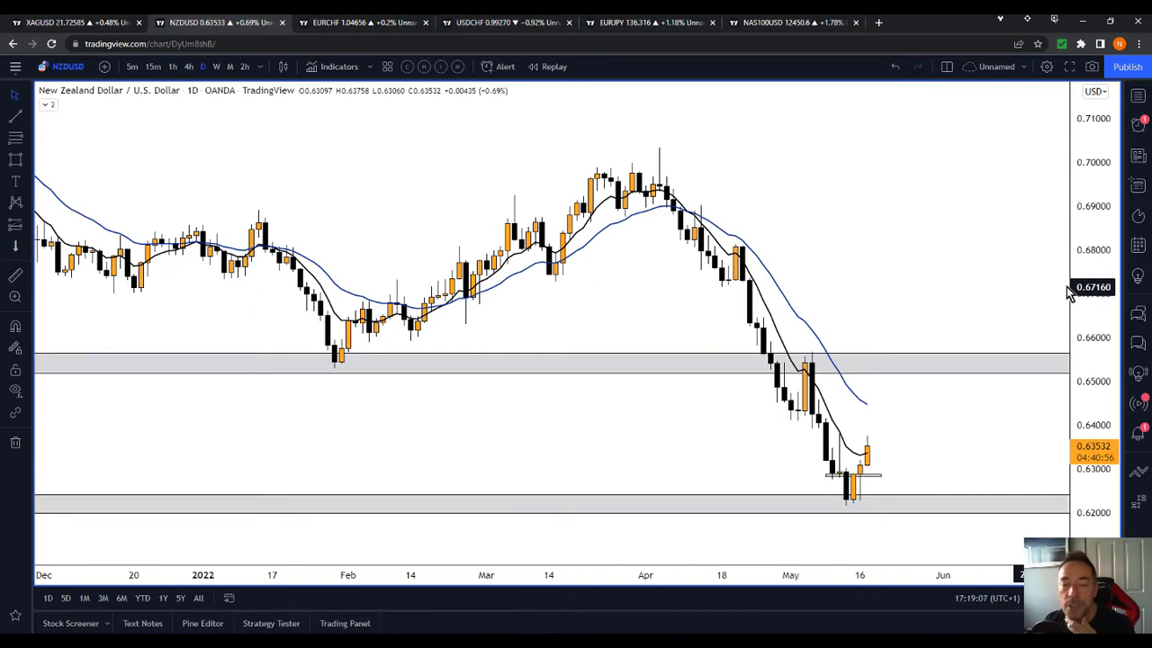
pyautogui.moveTo(1085, 230); pyautogui.dragTo(1082, 271)
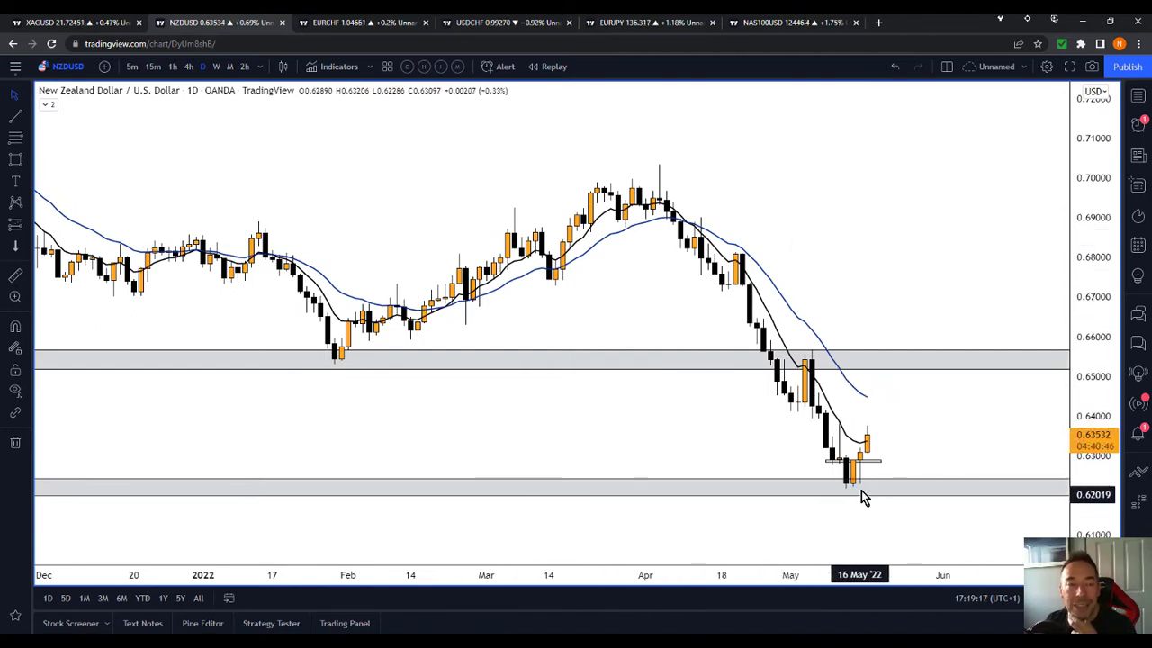
# Switch NZDUSD to the 4-hour timeframe and examine the pullback area between current price, the moving averages and the small rectangle zone.
pyautogui.click(189, 67)
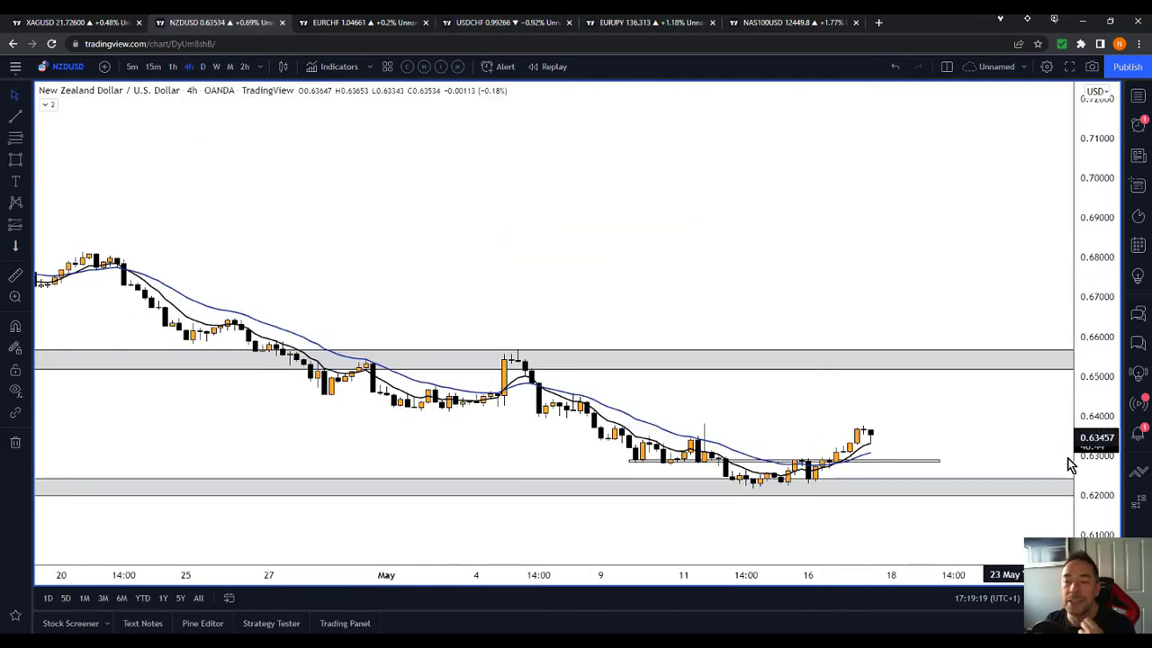
pyautogui.moveTo(1071, 461); pyautogui.dragTo(943, 219)
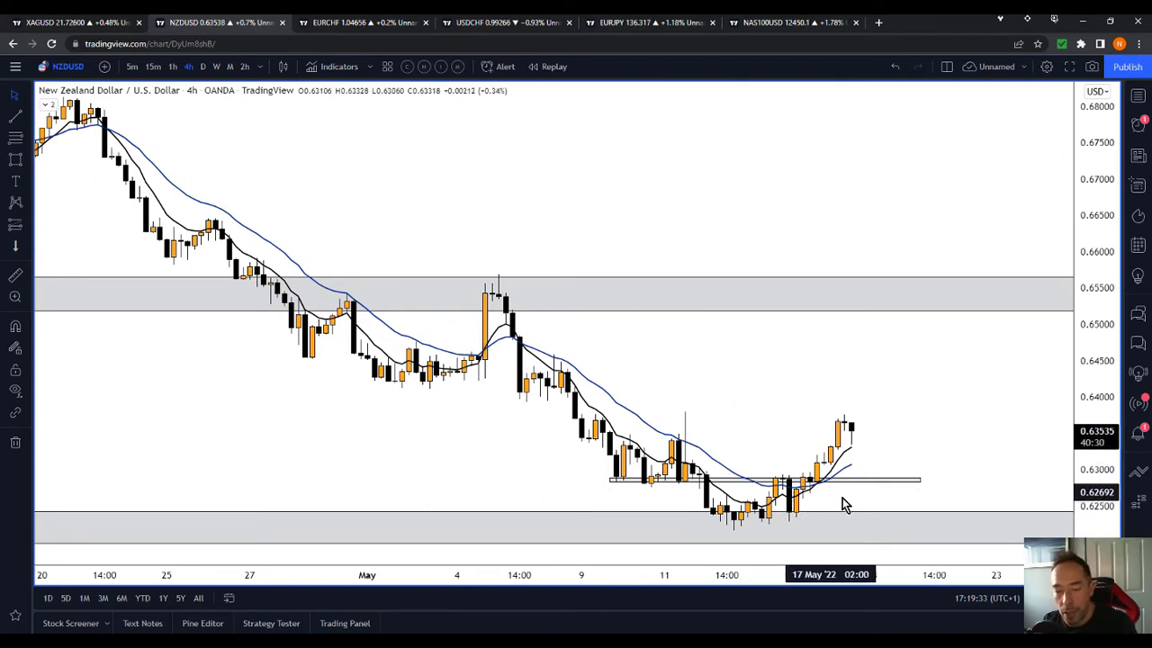
pyautogui.moveTo(1092, 502); pyautogui.dragTo(1017, 368)
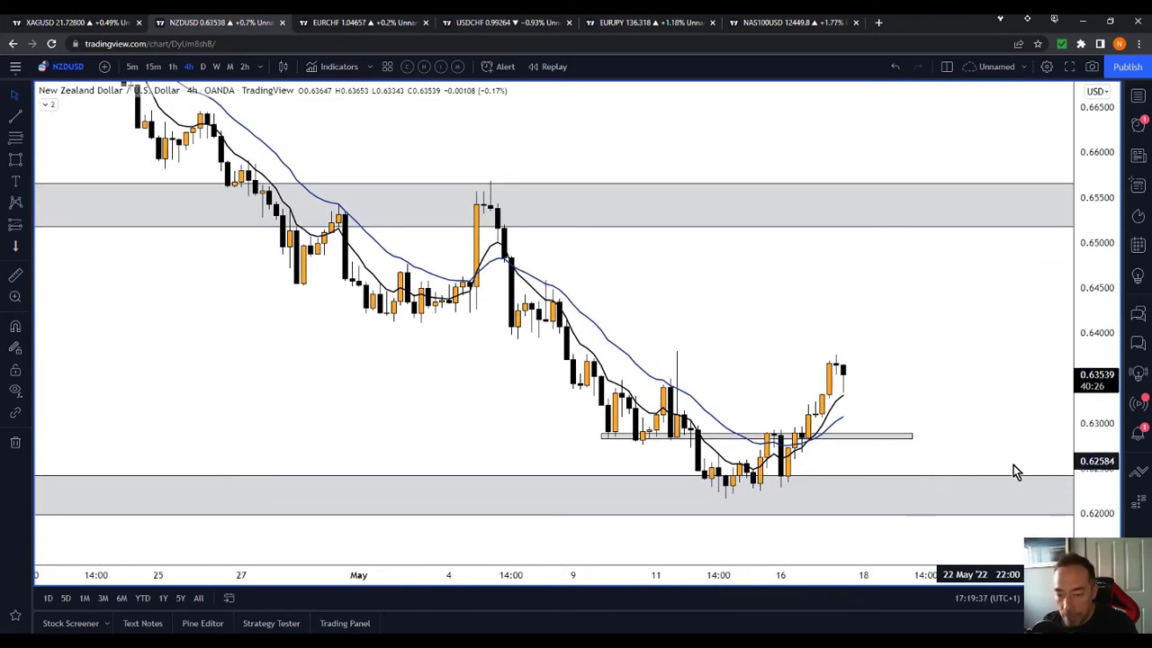
pyautogui.moveTo(1077, 469); pyautogui.dragTo(872, 475)
pyautogui.click(863, 466)
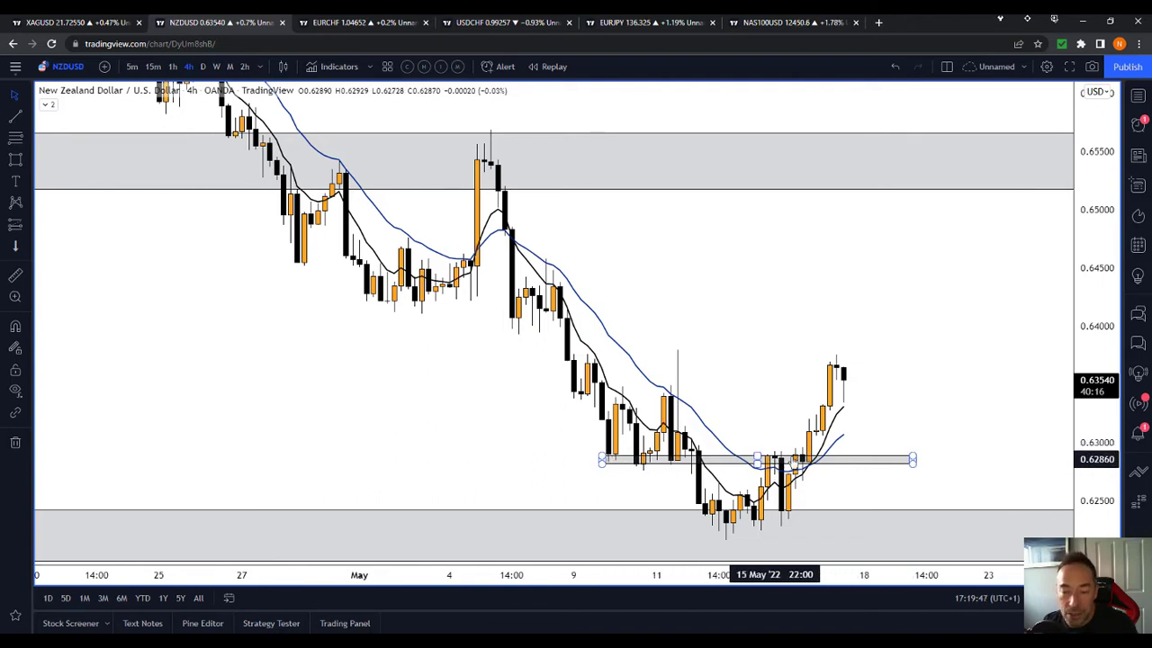
pyautogui.click(859, 363)
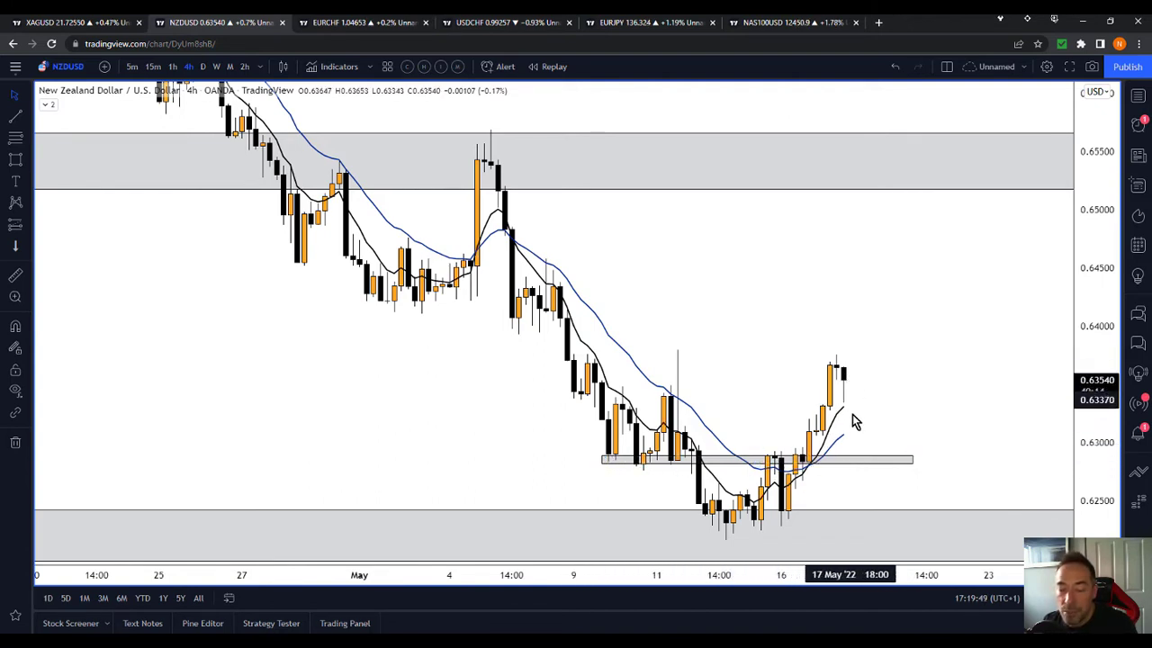
pyautogui.moveTo(1088, 501); pyautogui.dragTo(1086, 460)
pyautogui.moveTo(1020, 456); pyautogui.dragTo(1013, 425)
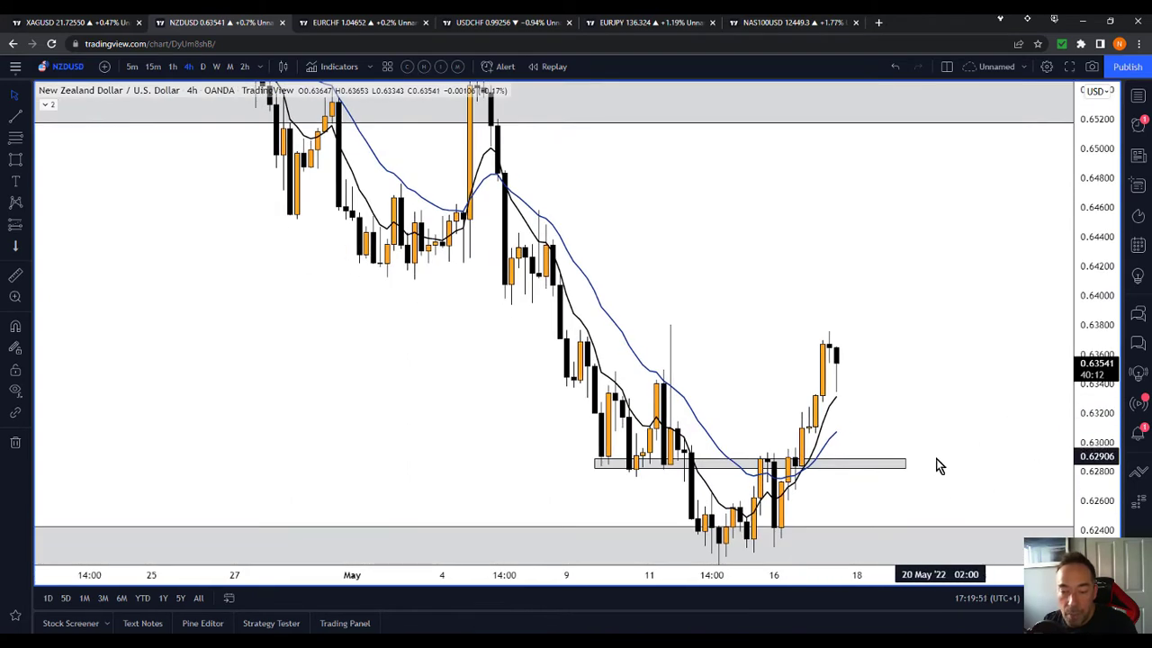
# Create a one-time NZDUSD alert for price crossing 0.62861 within the small rectangle zone, with the message "support".
pyautogui.rightClick(918, 468)
pyautogui.click(959, 344)
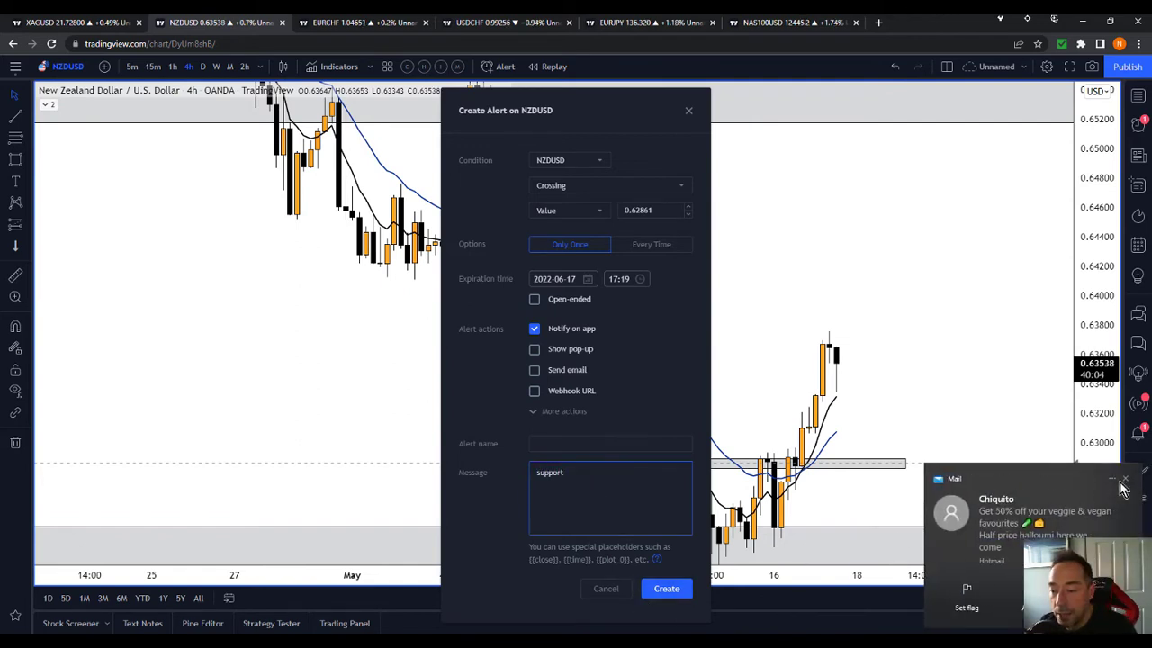
pyautogui.click(1124, 480)
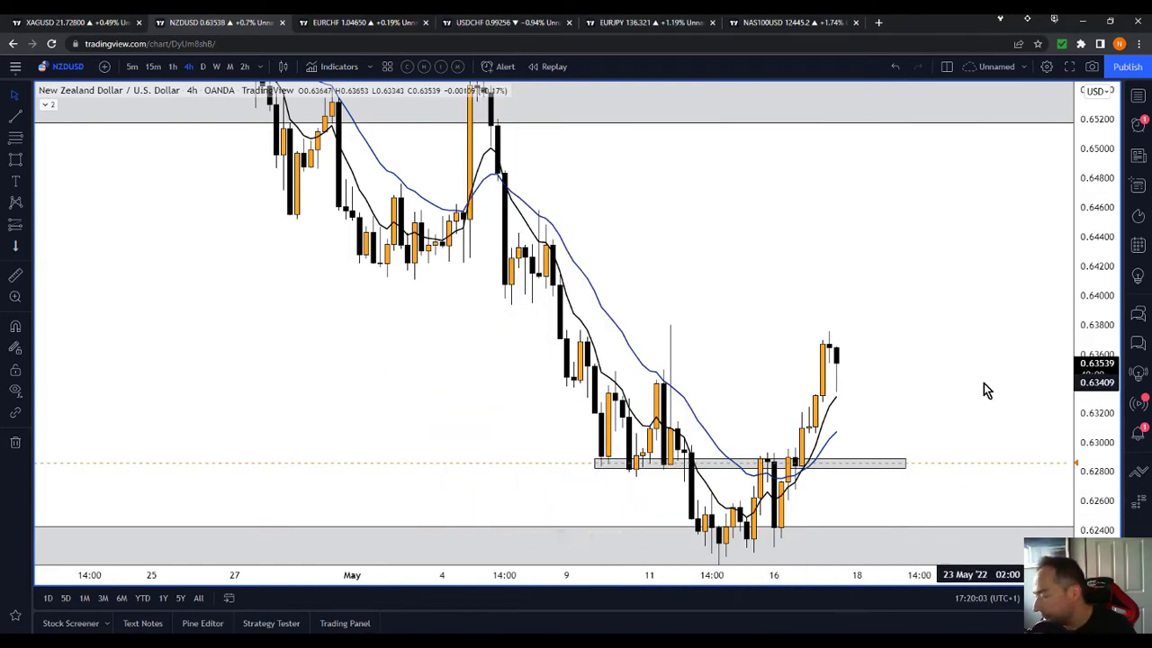
pyautogui.moveTo(1103, 218); pyautogui.dragTo(1034, 293)
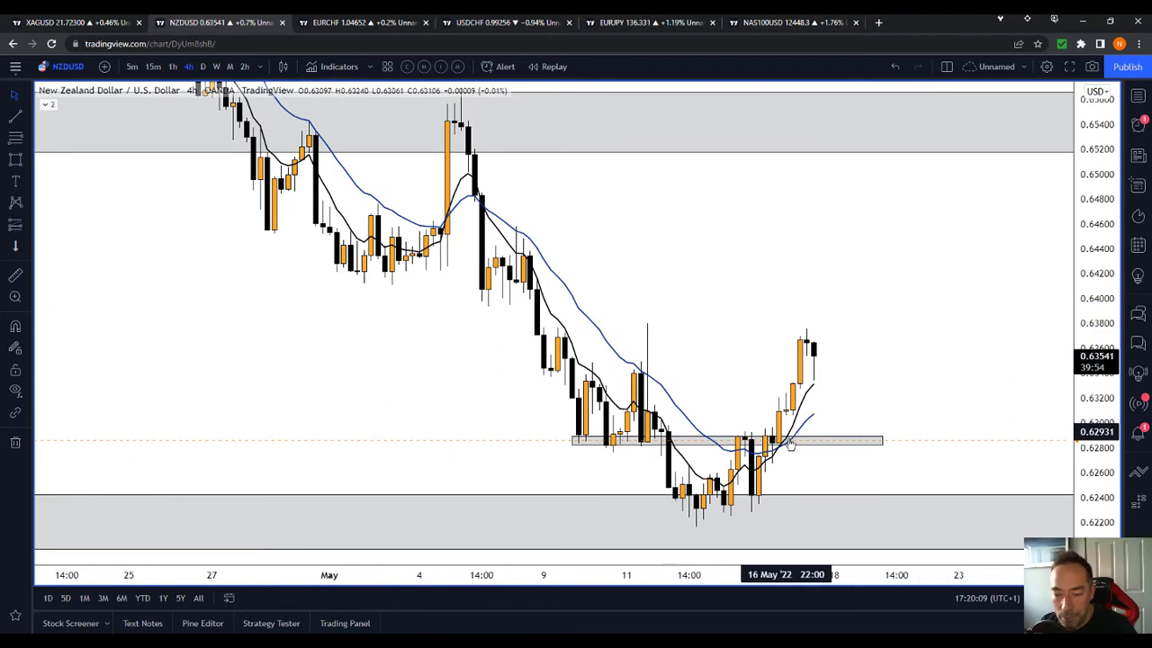
pyautogui.click(826, 445)
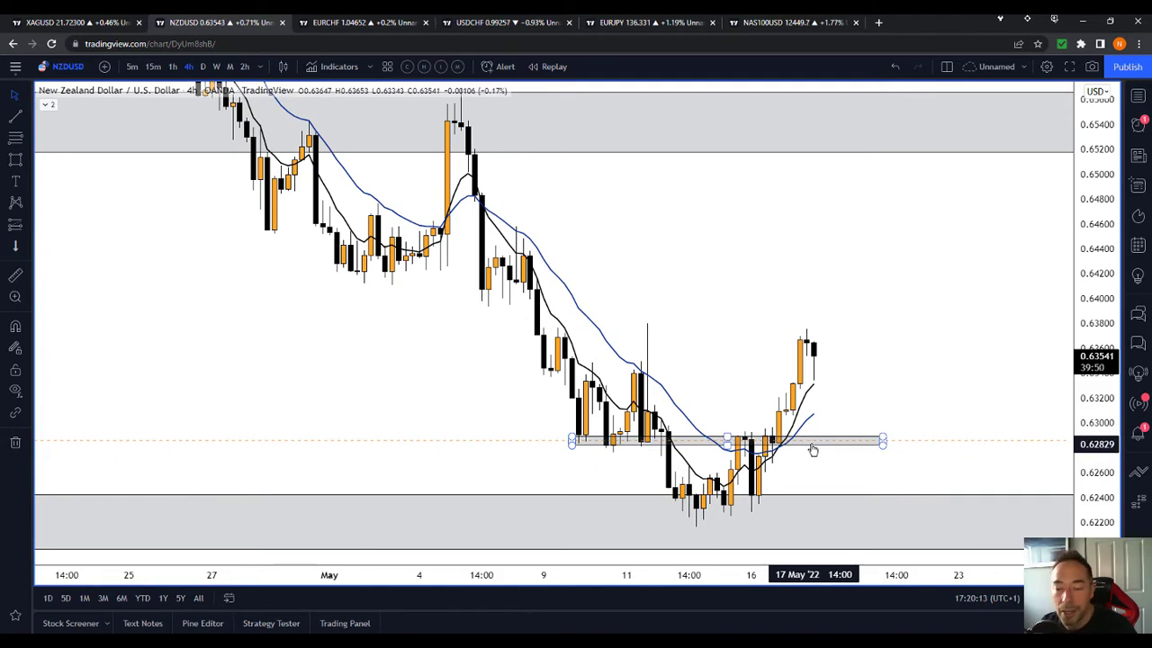
pyautogui.moveTo(843, 337); pyautogui.dragTo(815, 333)
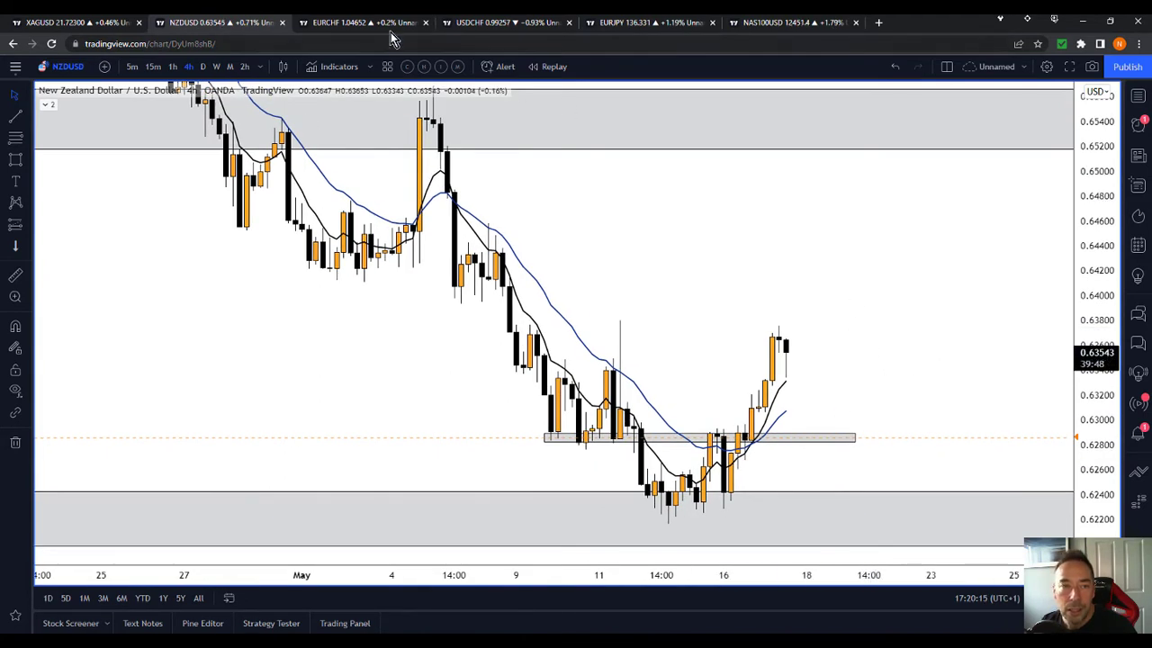
# Open the USDCHF layout and enlarge its weekly chart to compare the 2022 rally with the 2018–2019 highs.
pyautogui.click(508, 27)
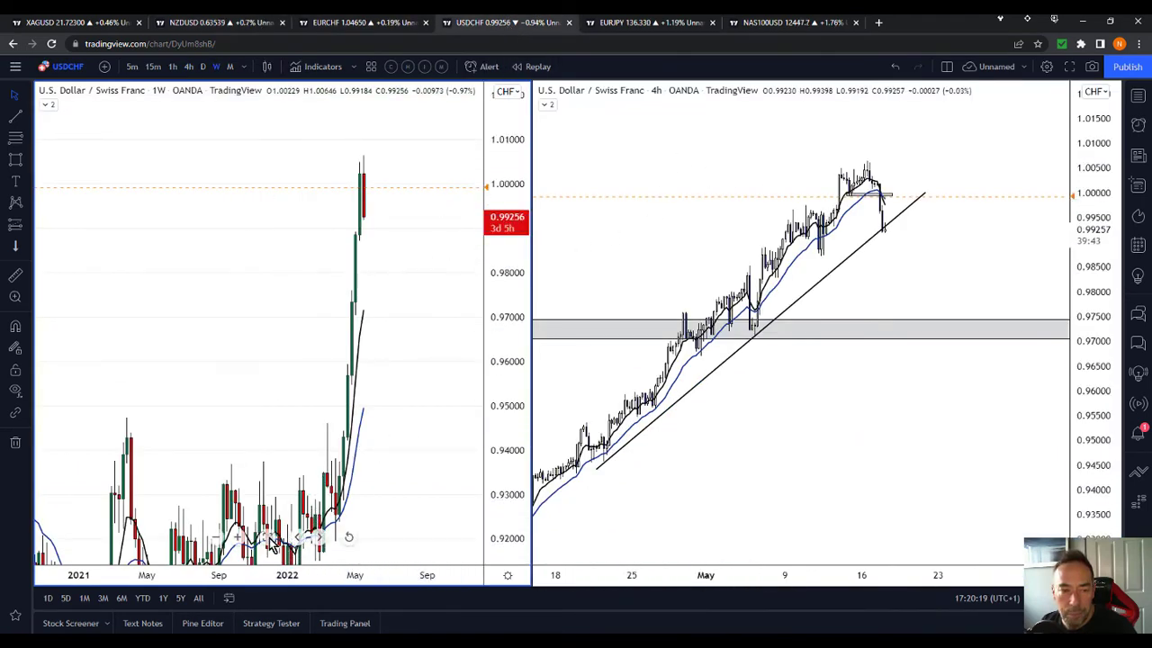
pyautogui.hotkey('alt', 'Return')
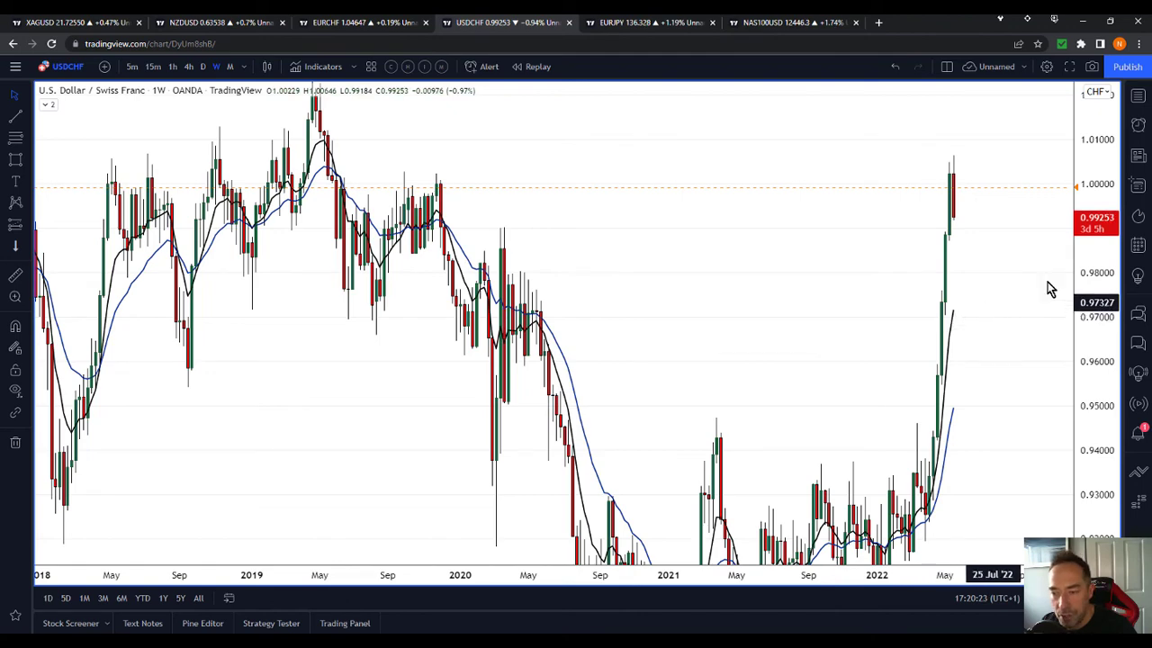
pyautogui.moveTo(1101, 261); pyautogui.dragTo(1018, 274)
pyautogui.hscroll(1, 1018, 274)
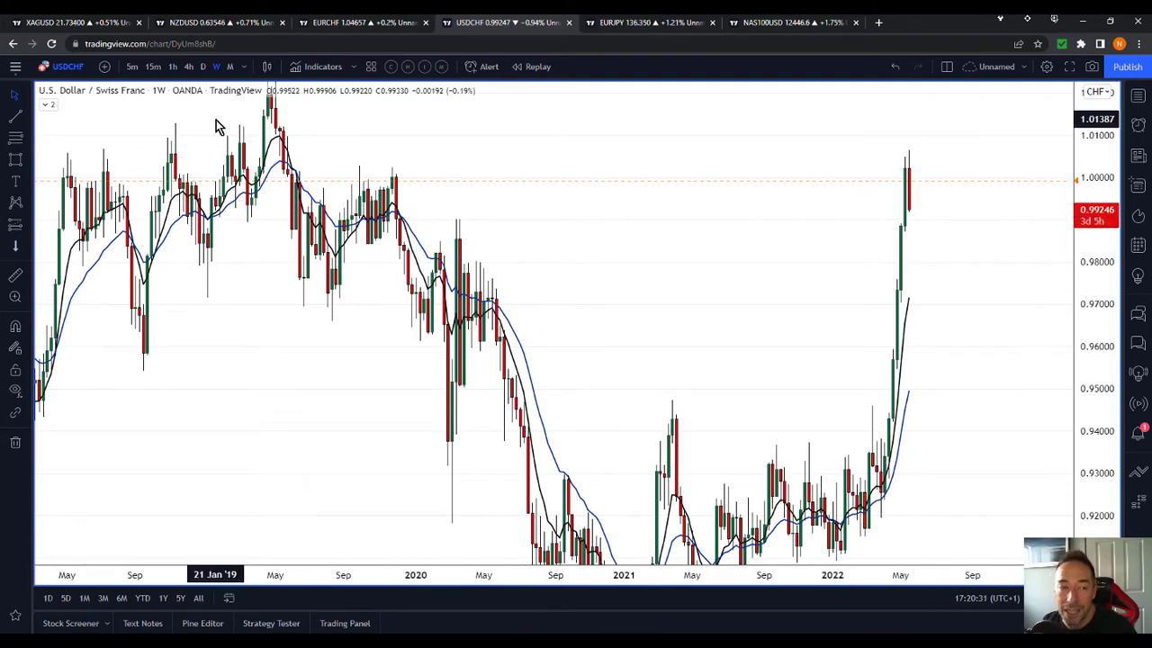
# Restore the split layout, enlarge the 4-hour USDCHF chart and widen its candles around the rising trendline.
pyautogui.moveTo(556, 537)
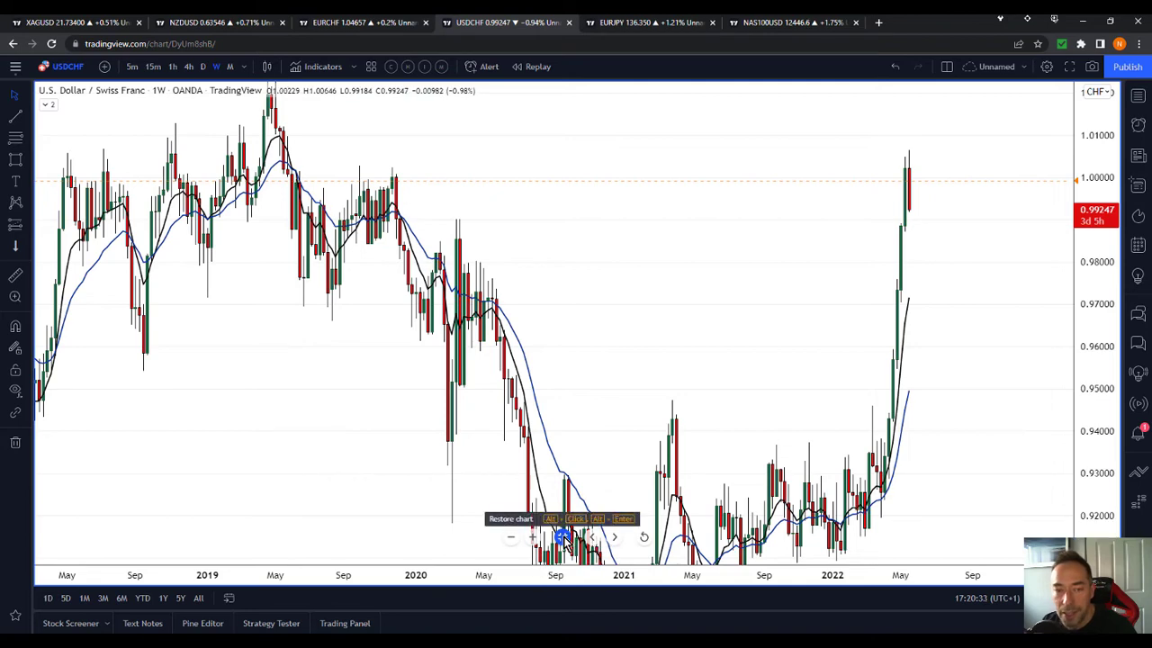
pyautogui.click(563, 538)
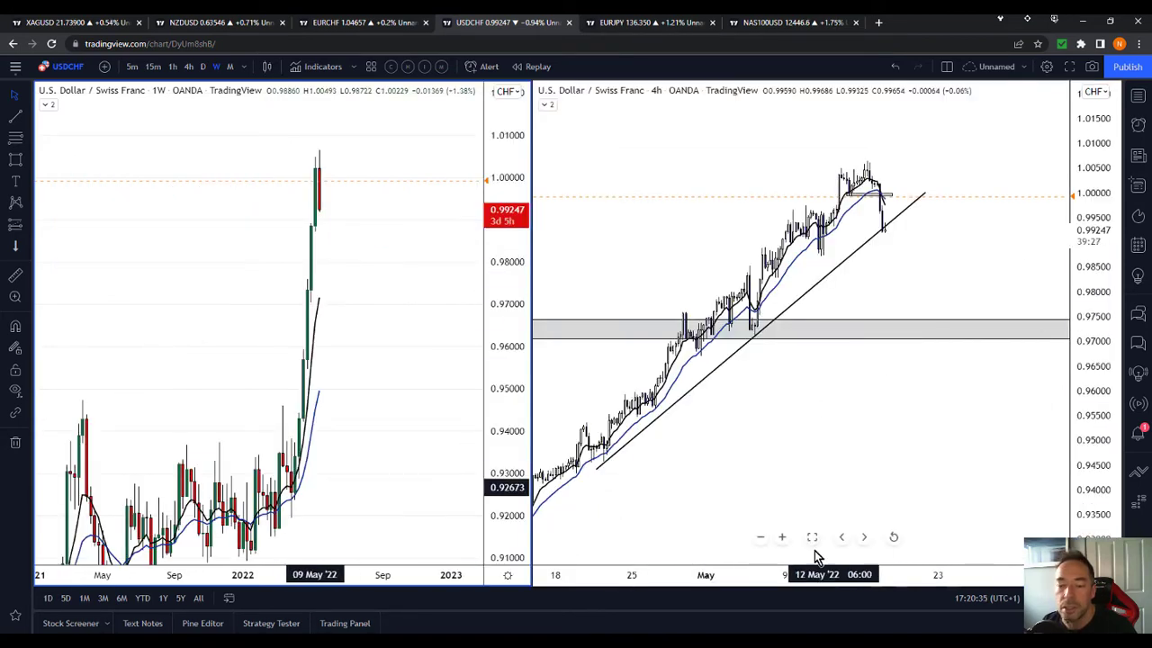
pyautogui.hotkey('alt', 'Return')
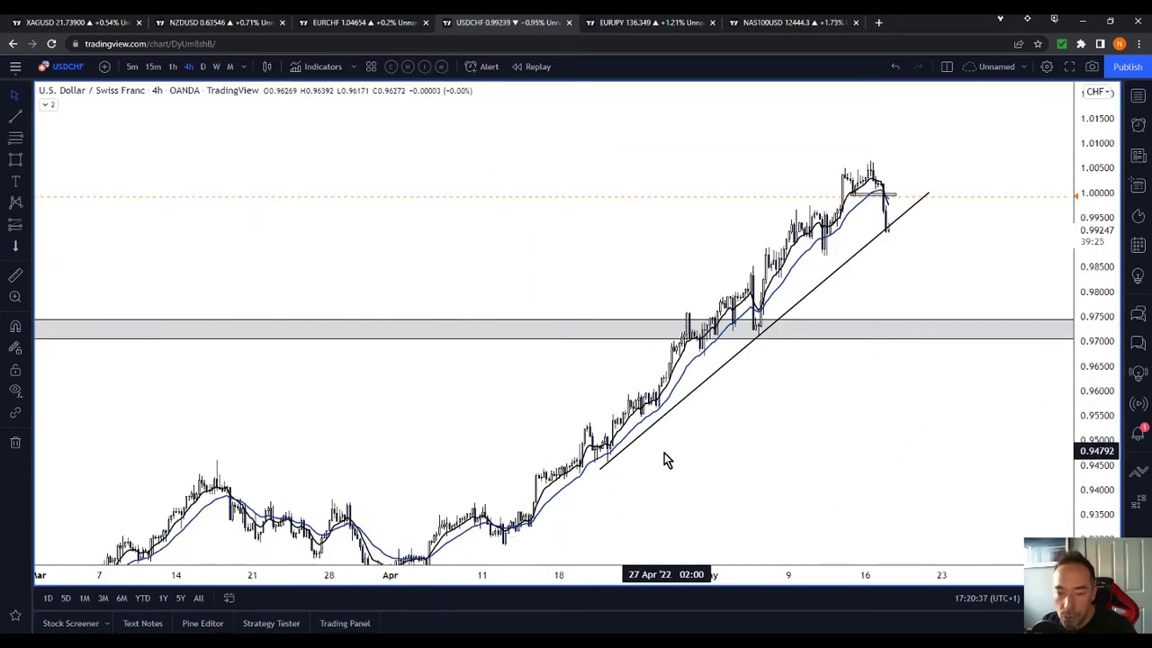
pyautogui.moveTo(557, 556)
pyautogui.click(536, 539)
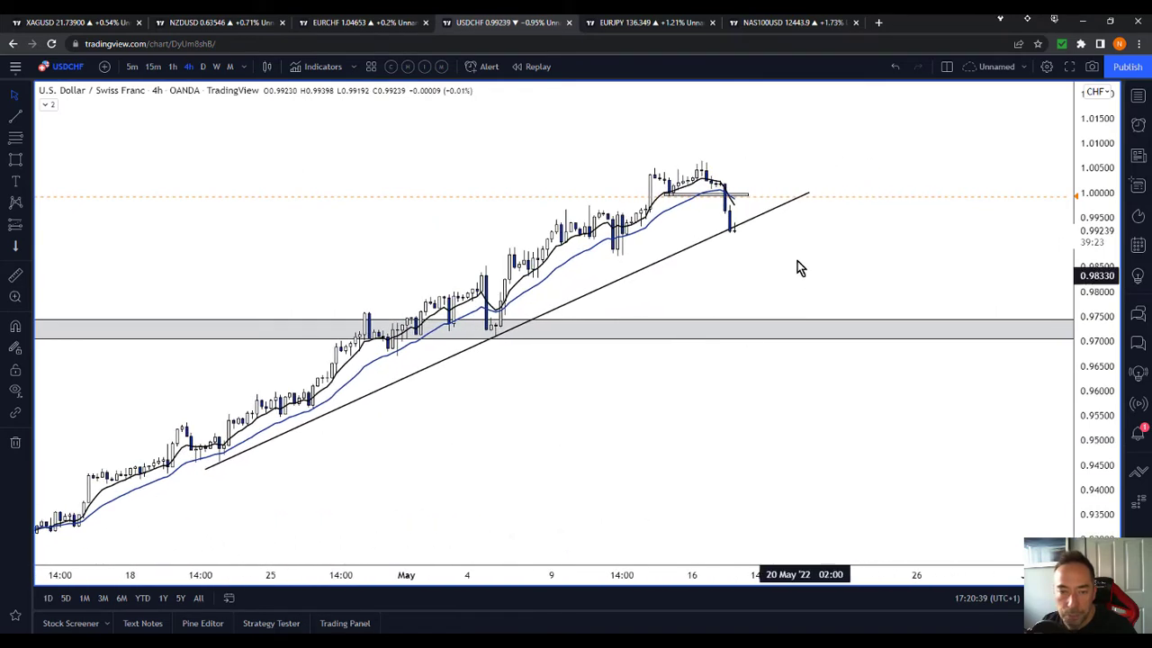
# Apply the Yellow And Black color theme to the 4-hour USDCHF chart.
pyautogui.moveTo(808, 241); pyautogui.dragTo(889, 229)
pyautogui.rightClick(834, 248)
pyautogui.moveTo(926, 500)
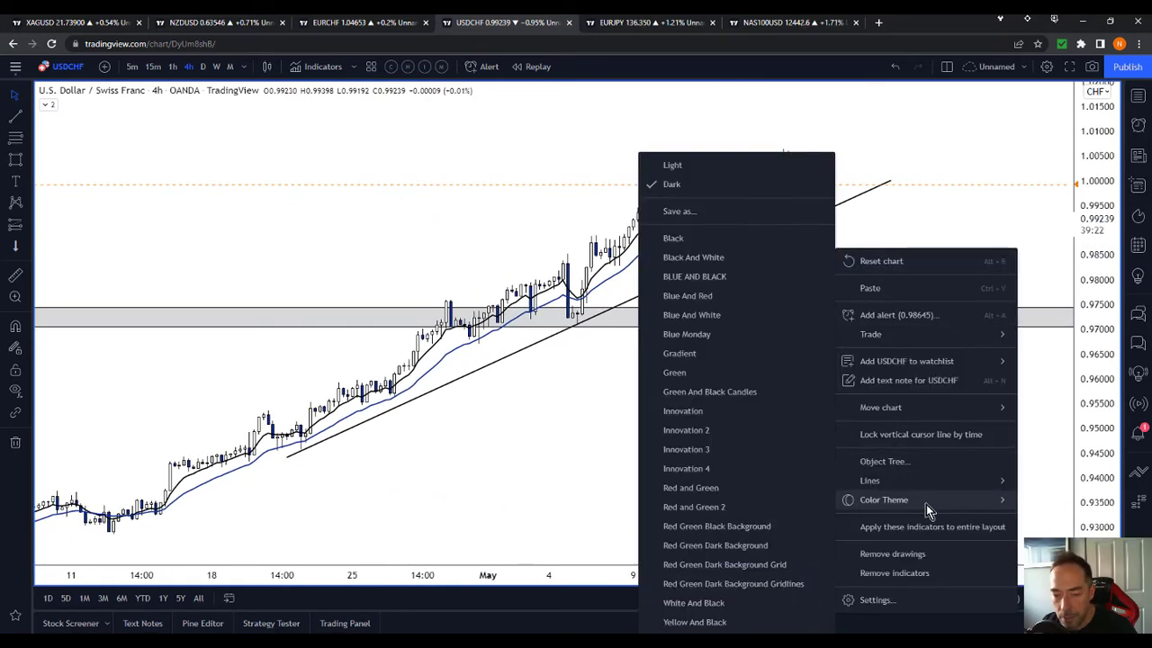
pyautogui.click(694, 622)
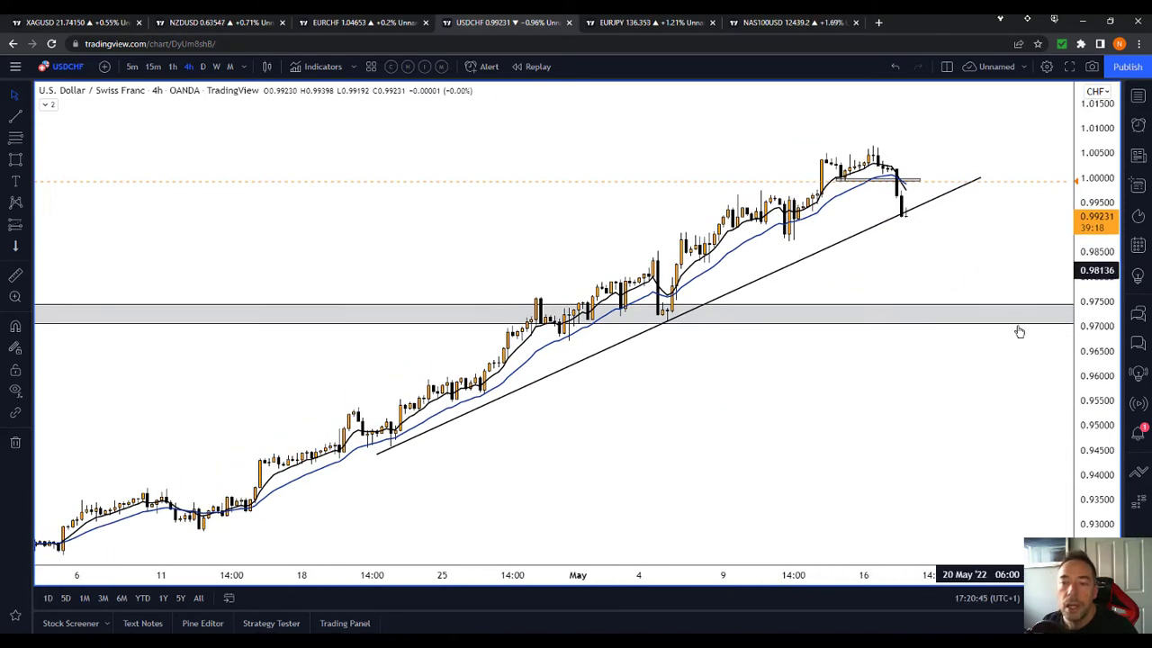
# Remove the rising trendline drawn beneath the 4-hour USDCHF price action.
pyautogui.moveTo(1080, 433); pyautogui.dragTo(1084, 376)
pyautogui.moveTo(978, 270); pyautogui.dragTo(957, 328)
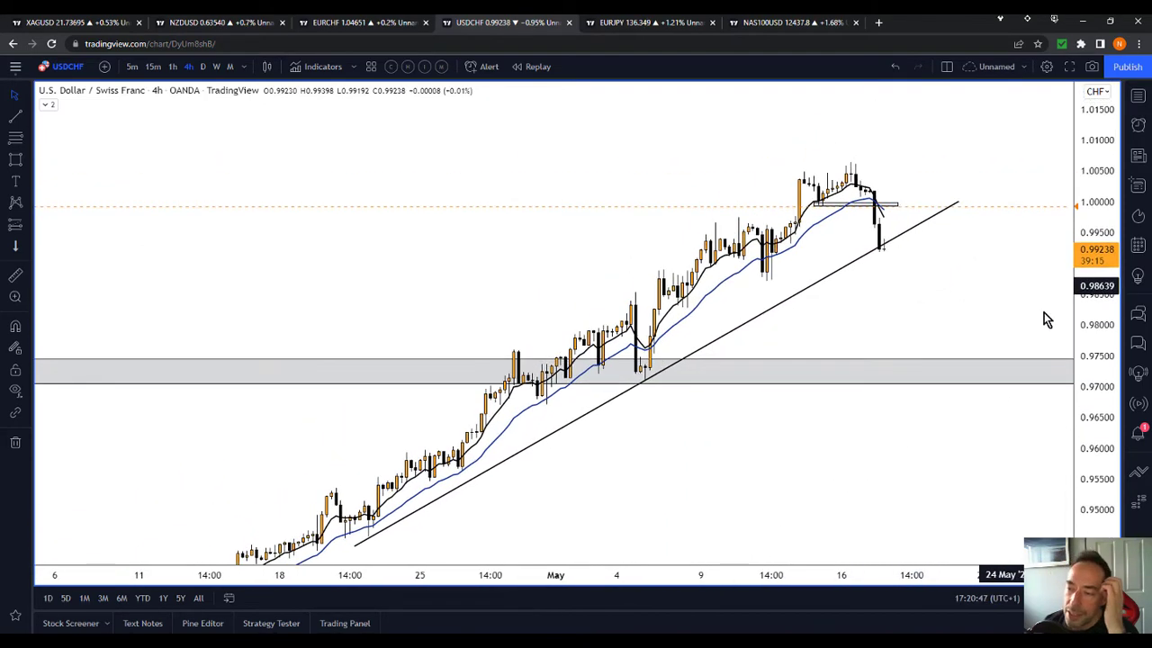
pyautogui.moveTo(1087, 318); pyautogui.dragTo(1095, 258)
pyautogui.moveTo(968, 294); pyautogui.dragTo(951, 327)
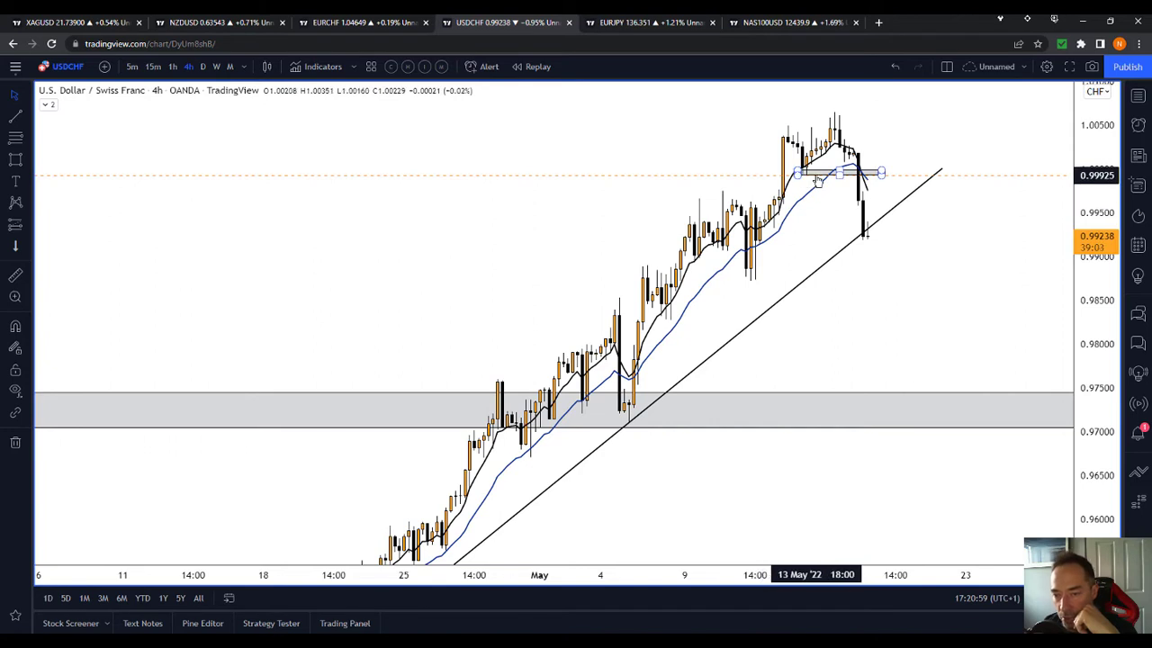
pyautogui.rightClick(916, 199)
pyautogui.click(954, 424)
pyautogui.moveTo(941, 330); pyautogui.dragTo(950, 311)
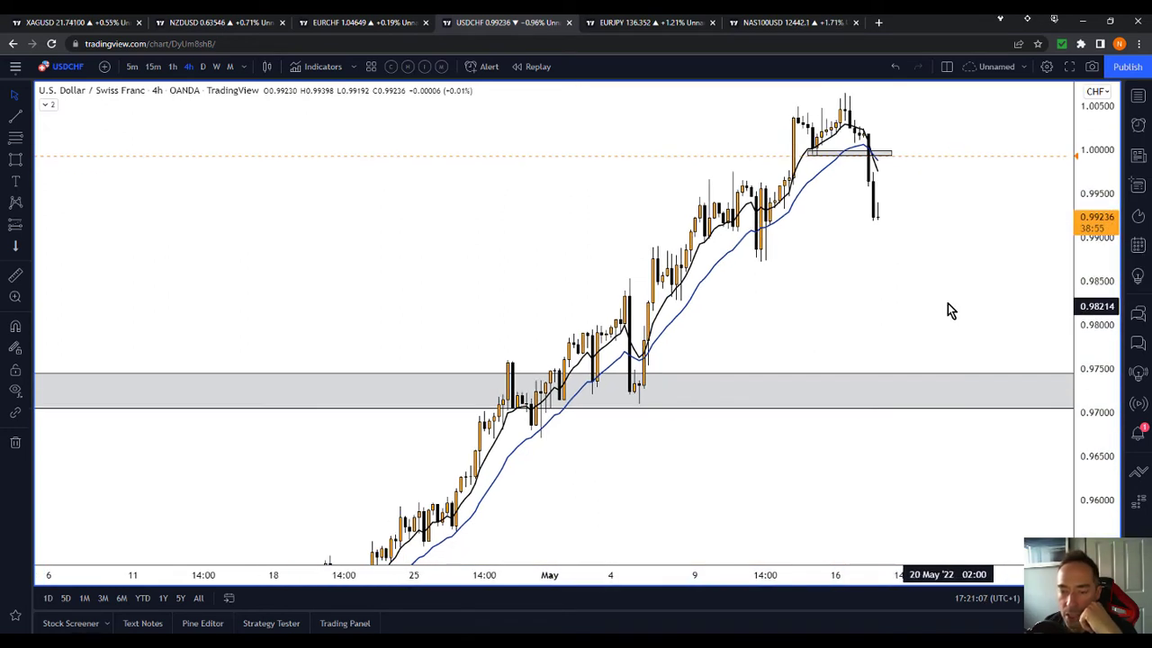
# Examine the latest 4-hour USDCHF drop below the small rectangle near 1.00000 relative to the lower grey zone.
pyautogui.click(891, 153)
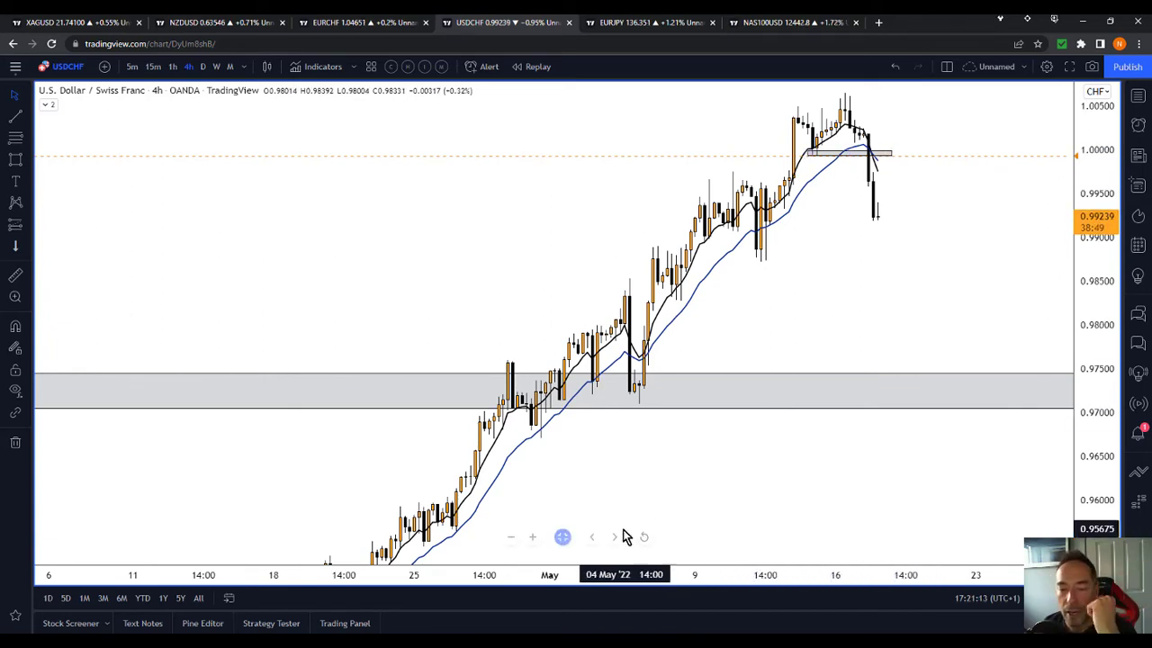
pyautogui.click(533, 538)
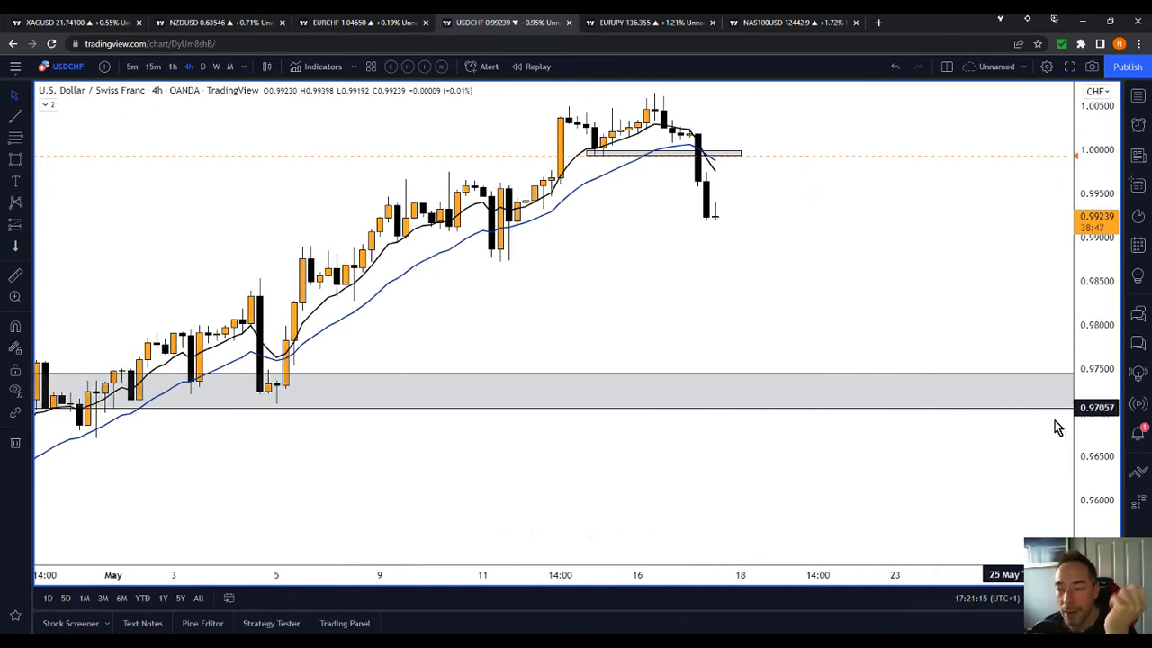
pyautogui.moveTo(1084, 423); pyautogui.dragTo(1077, 301)
pyautogui.moveTo(921, 290); pyautogui.dragTo(918, 374)
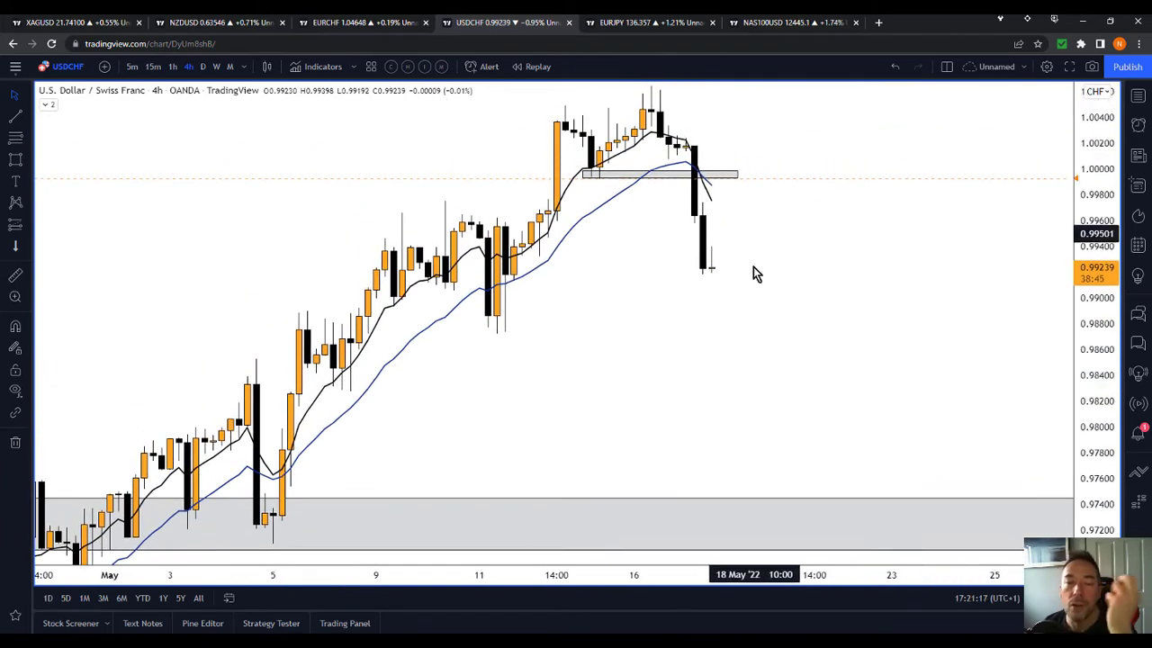
pyautogui.moveTo(787, 282); pyautogui.dragTo(812, 275)
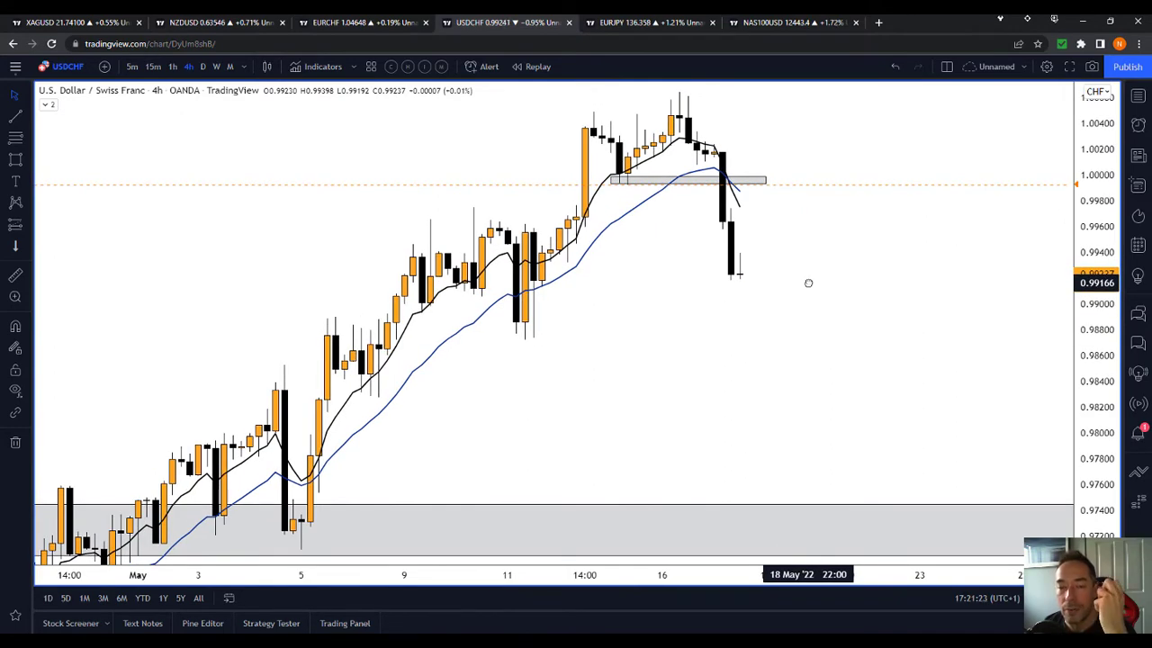
pyautogui.moveTo(784, 290); pyautogui.dragTo(834, 288)
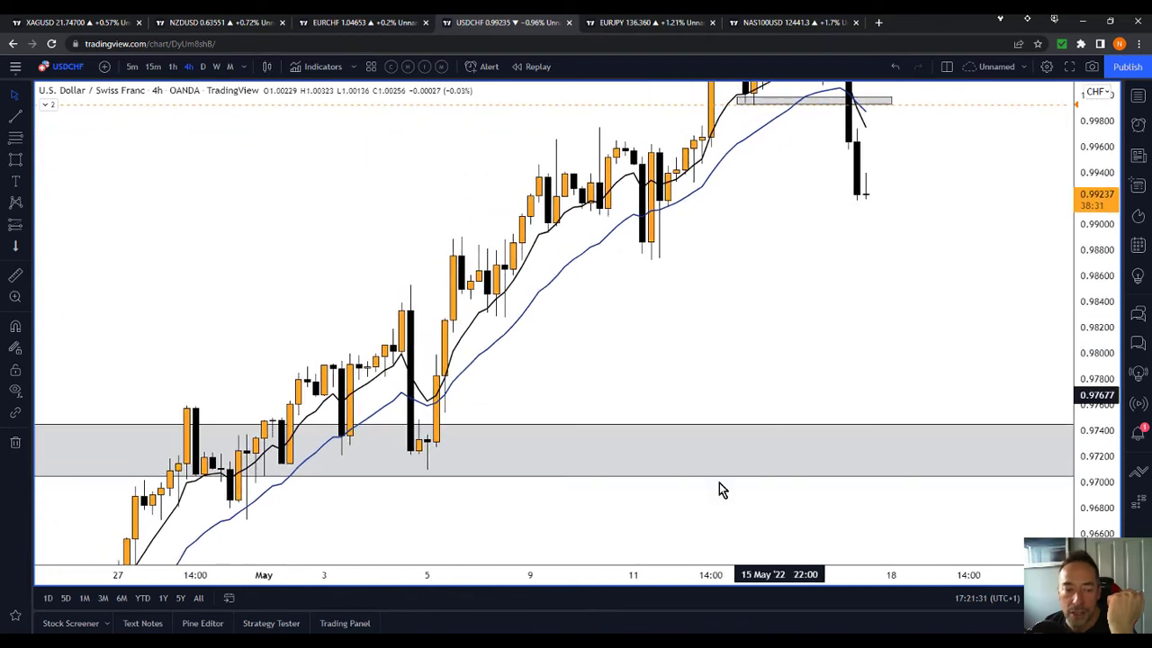
pyautogui.click(513, 537)
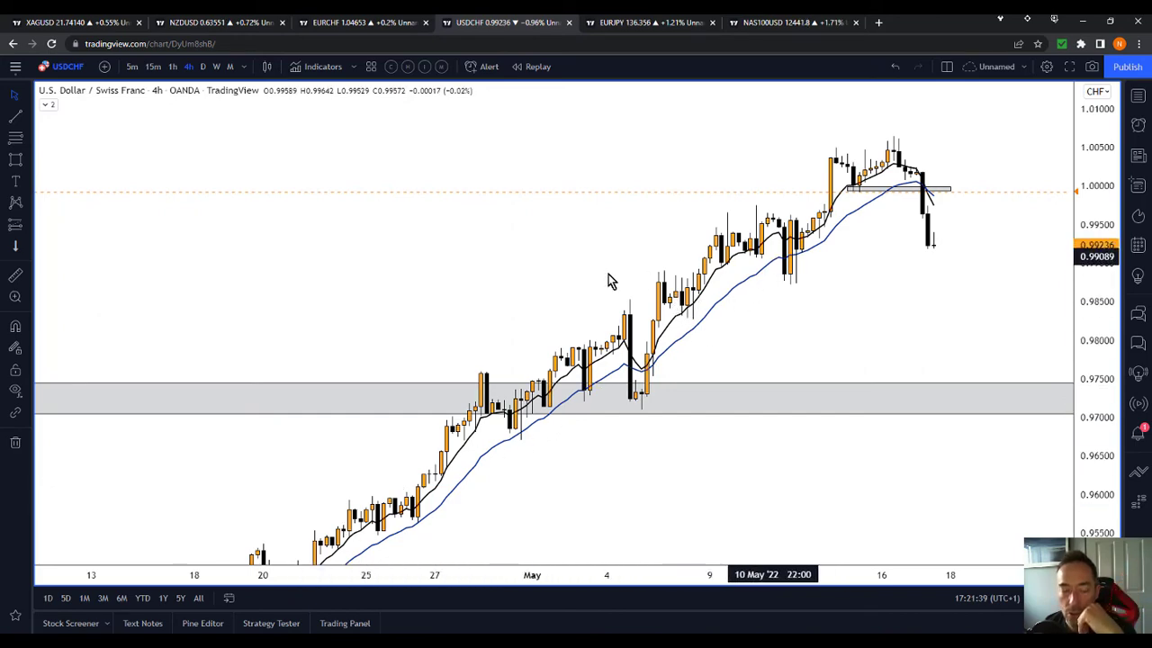
# Examine the 4-hour USDCHF pullbacks to the moving averages and grey zone throughout the April to May 2022 uptrend.
pyautogui.moveTo(540, 249); pyautogui.dragTo(550, 191)
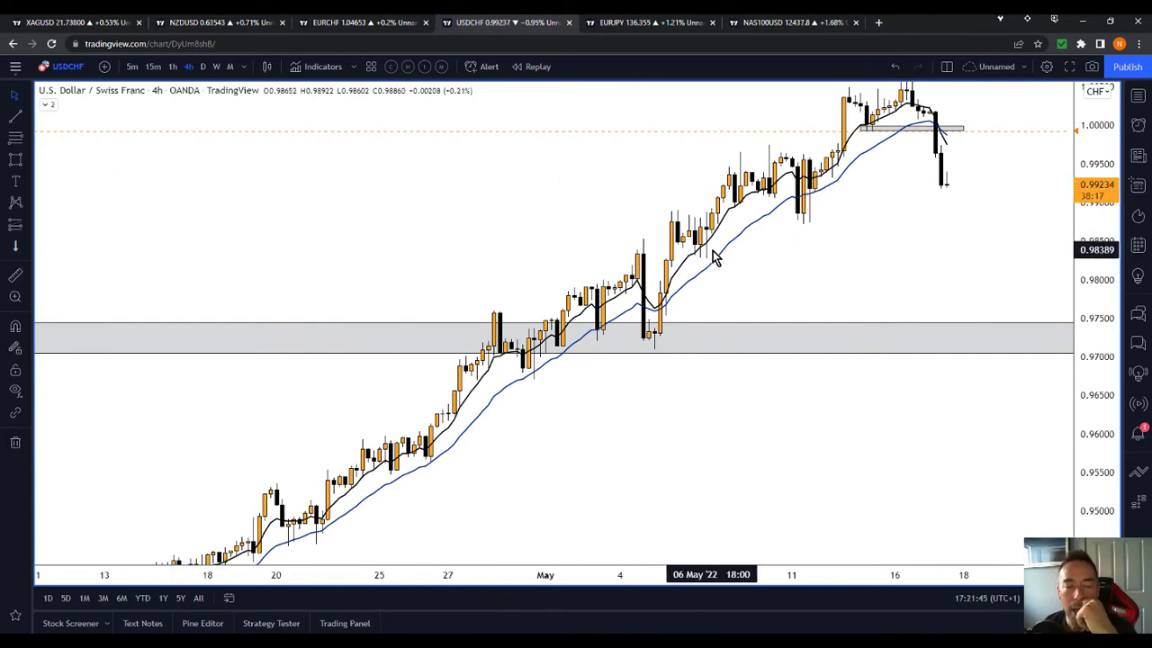
pyautogui.moveTo(557, 261); pyautogui.dragTo(558, 239)
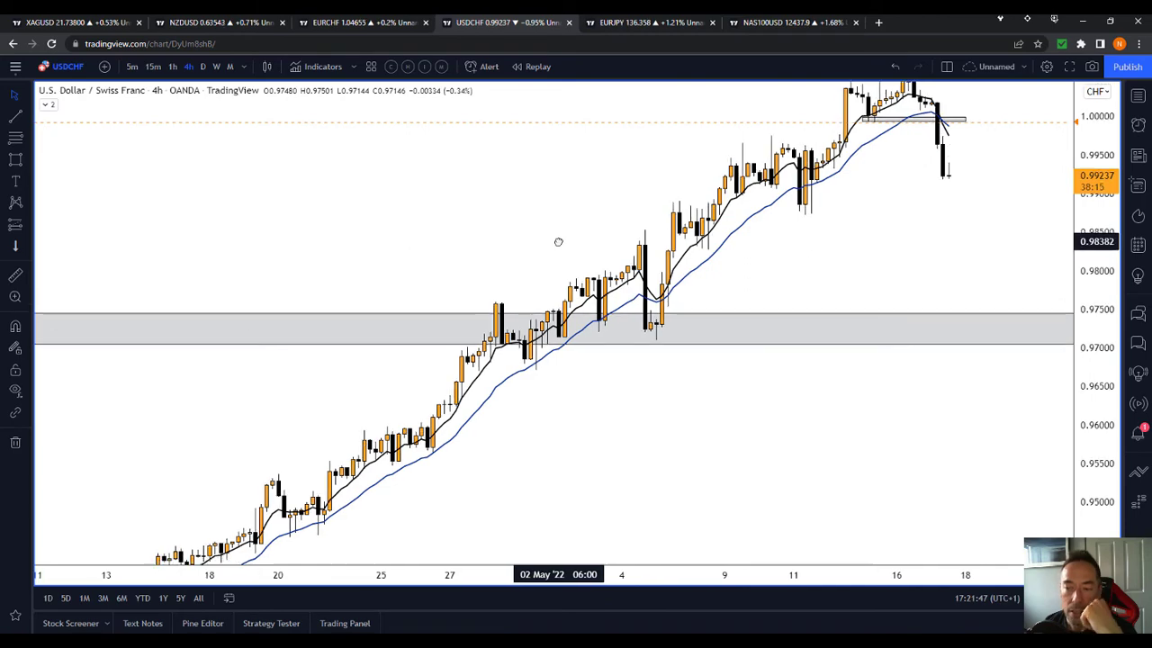
pyautogui.moveTo(573, 419); pyautogui.dragTo(621, 383)
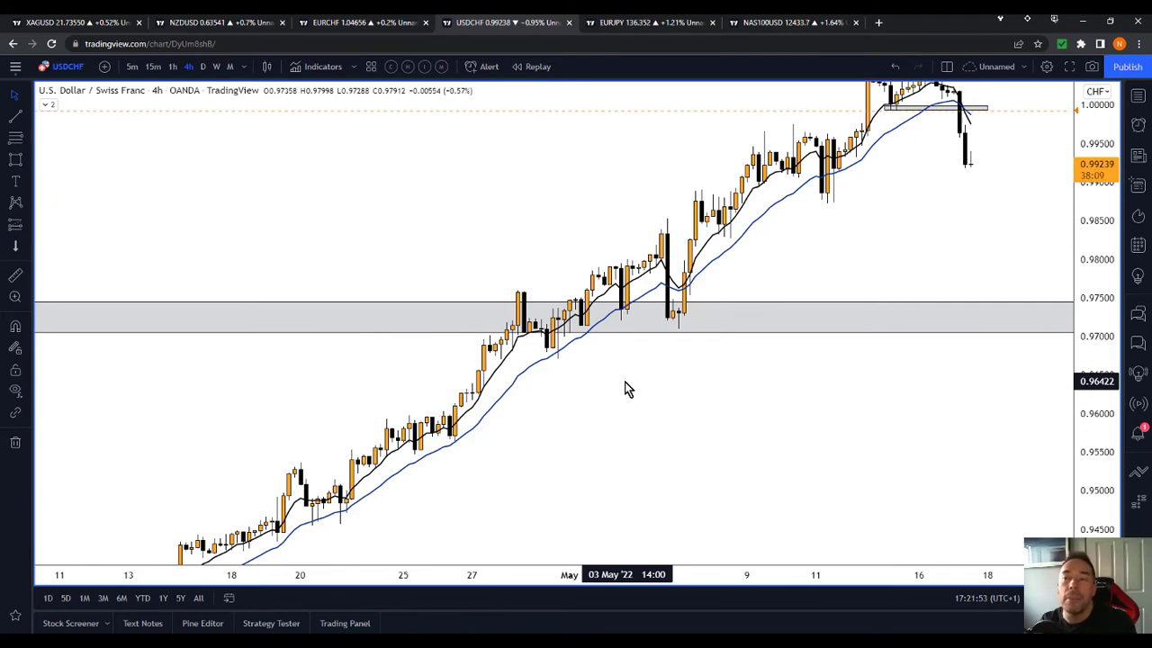
pyautogui.moveTo(981, 203); pyautogui.dragTo(989, 291)
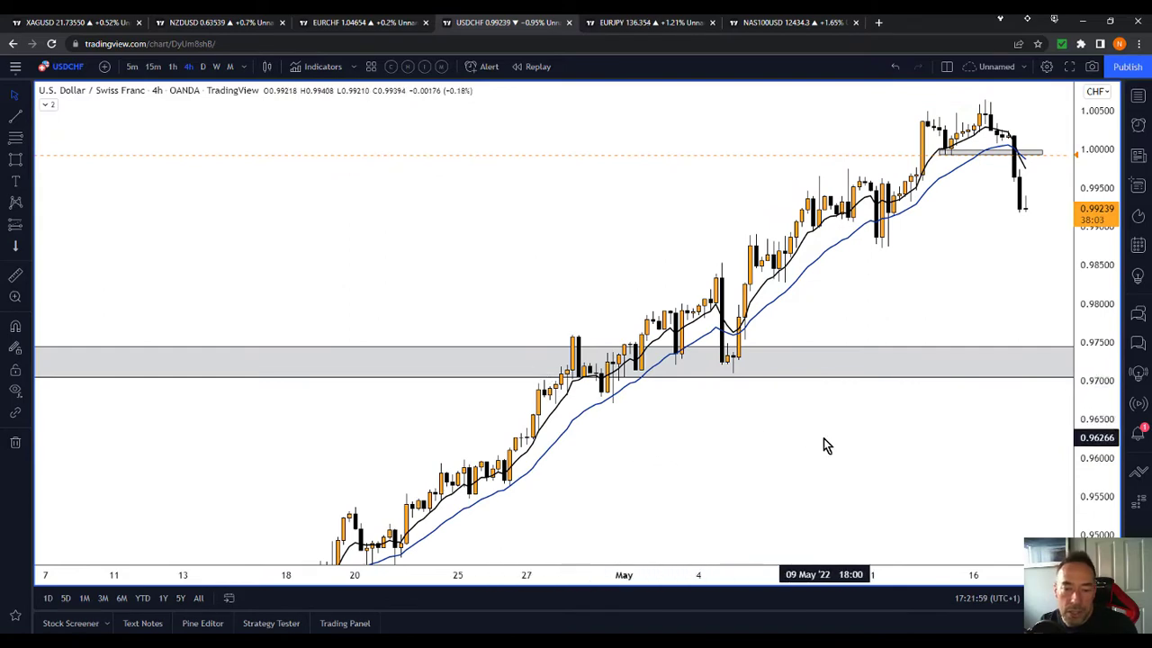
pyautogui.moveTo(854, 316); pyautogui.dragTo(910, 242)
pyautogui.moveTo(807, 390); pyautogui.dragTo(829, 382)
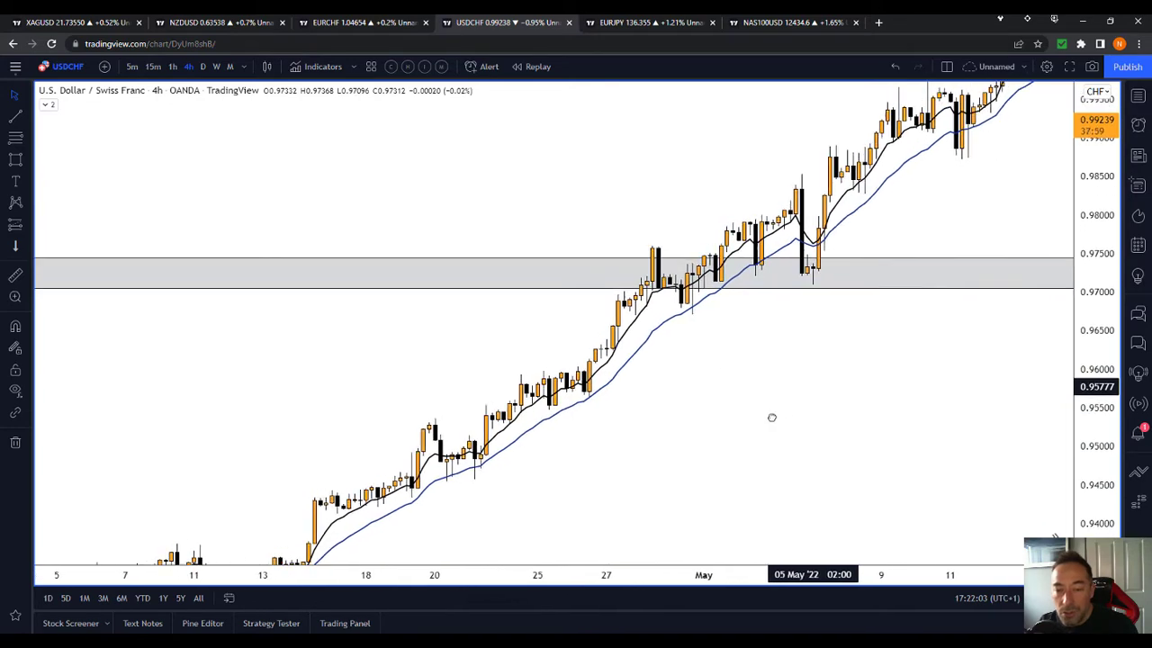
pyautogui.moveTo(771, 418); pyautogui.dragTo(728, 465)
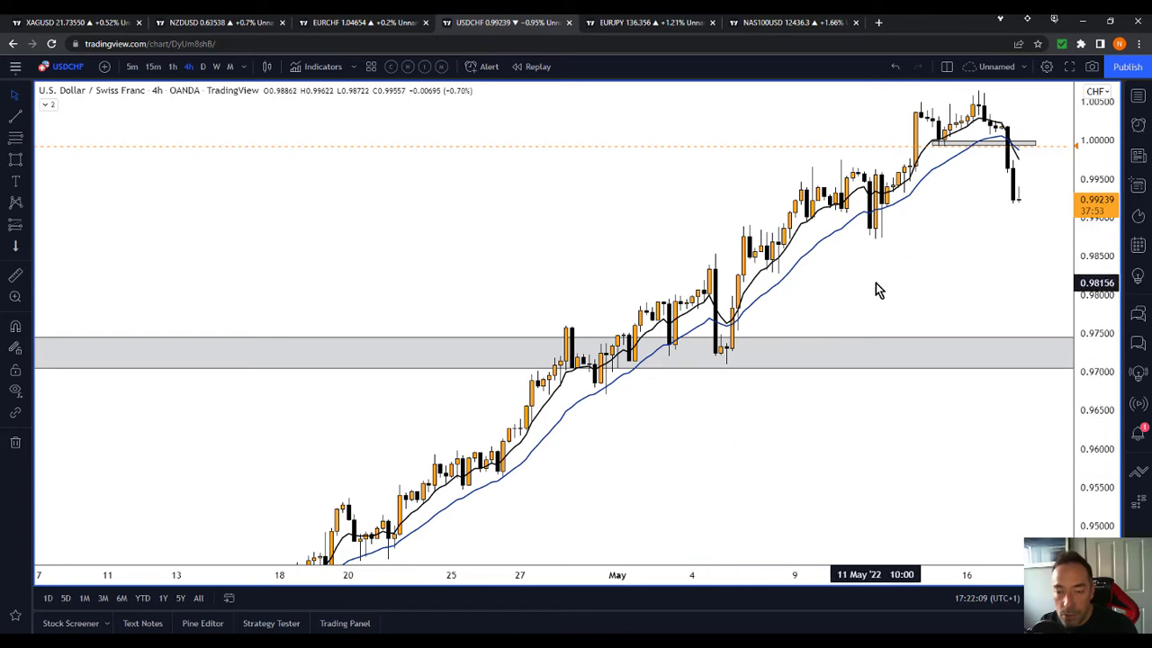
pyautogui.moveTo(877, 288); pyautogui.dragTo(694, 354)
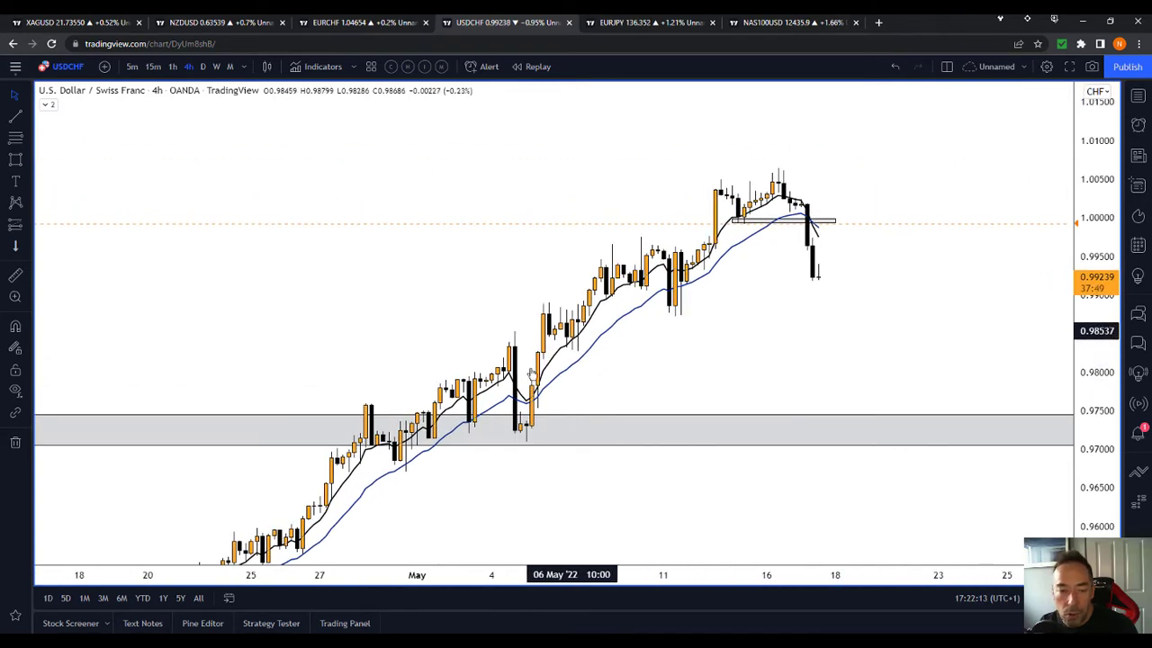
pyautogui.moveTo(763, 318); pyautogui.dragTo(808, 300)
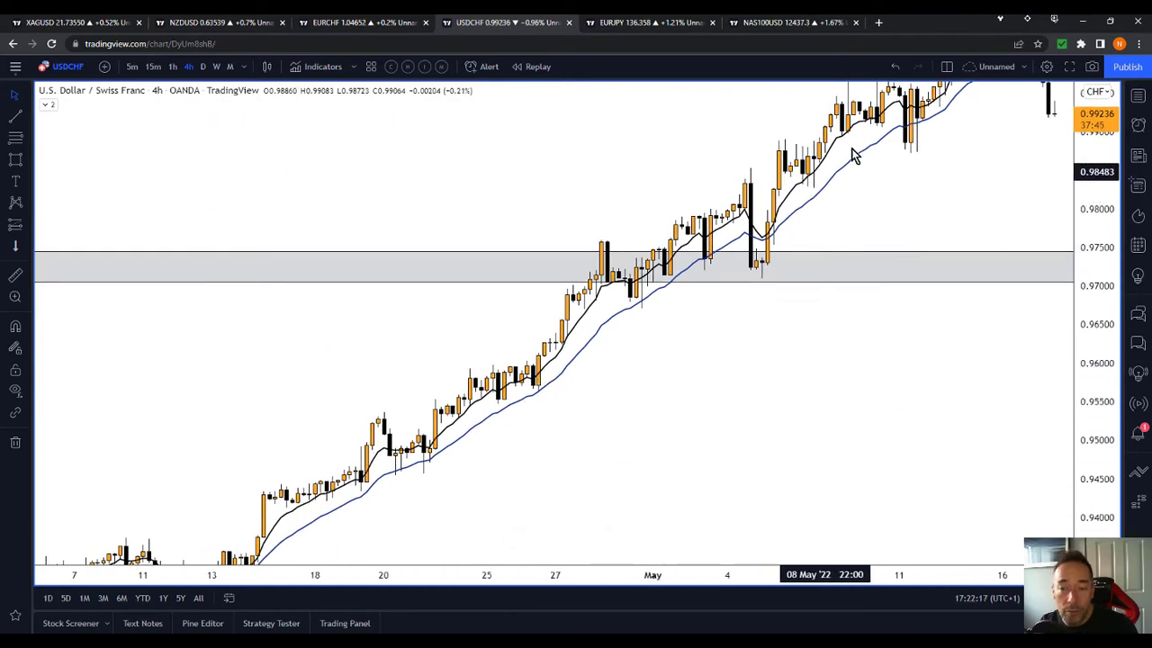
pyautogui.moveTo(1087, 154); pyautogui.dragTo(1090, 220)
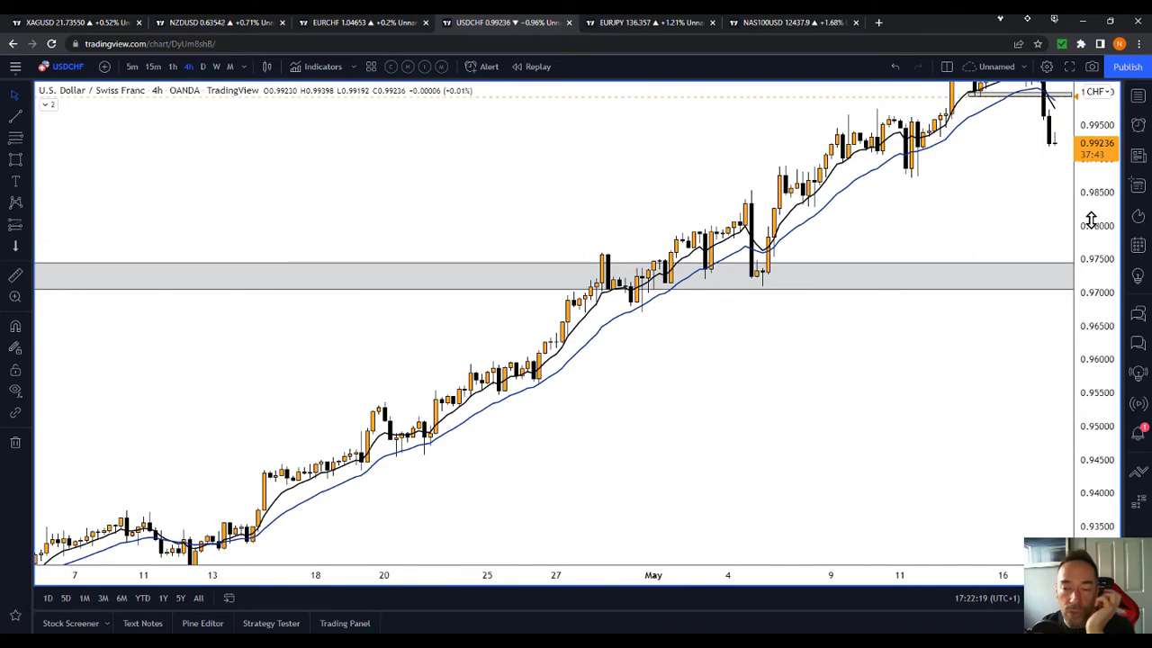
pyautogui.moveTo(944, 228); pyautogui.dragTo(957, 208)
pyautogui.moveTo(801, 379); pyautogui.dragTo(854, 373)
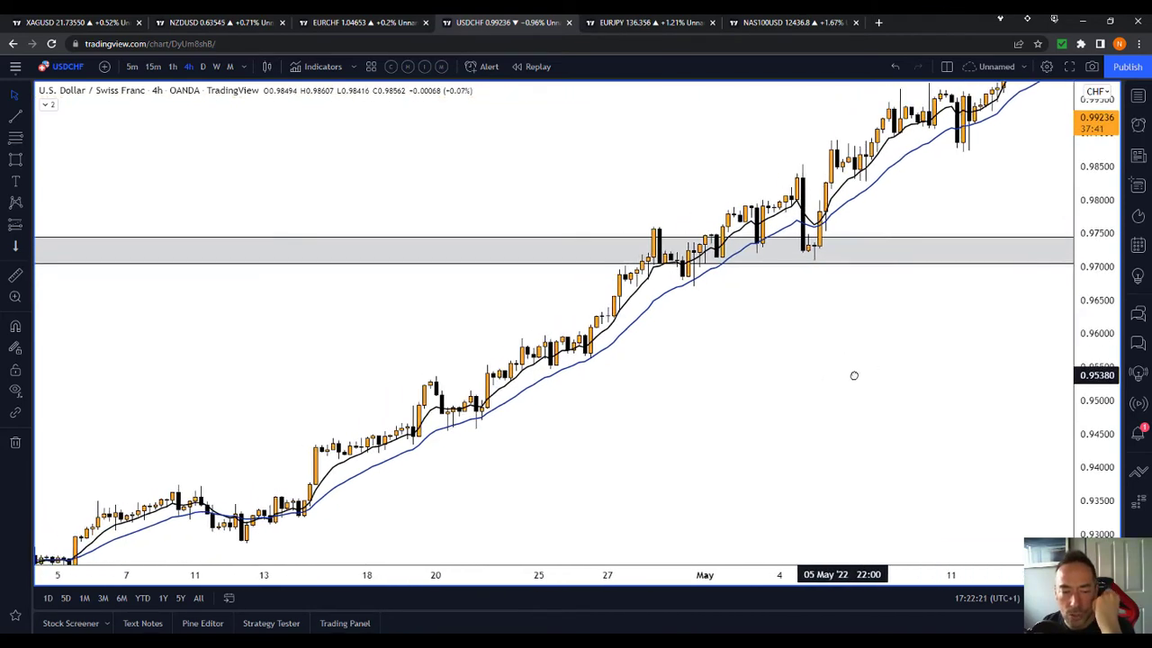
pyautogui.hscroll(-1, 612, 418)
pyautogui.hscroll(-1, 576, 463)
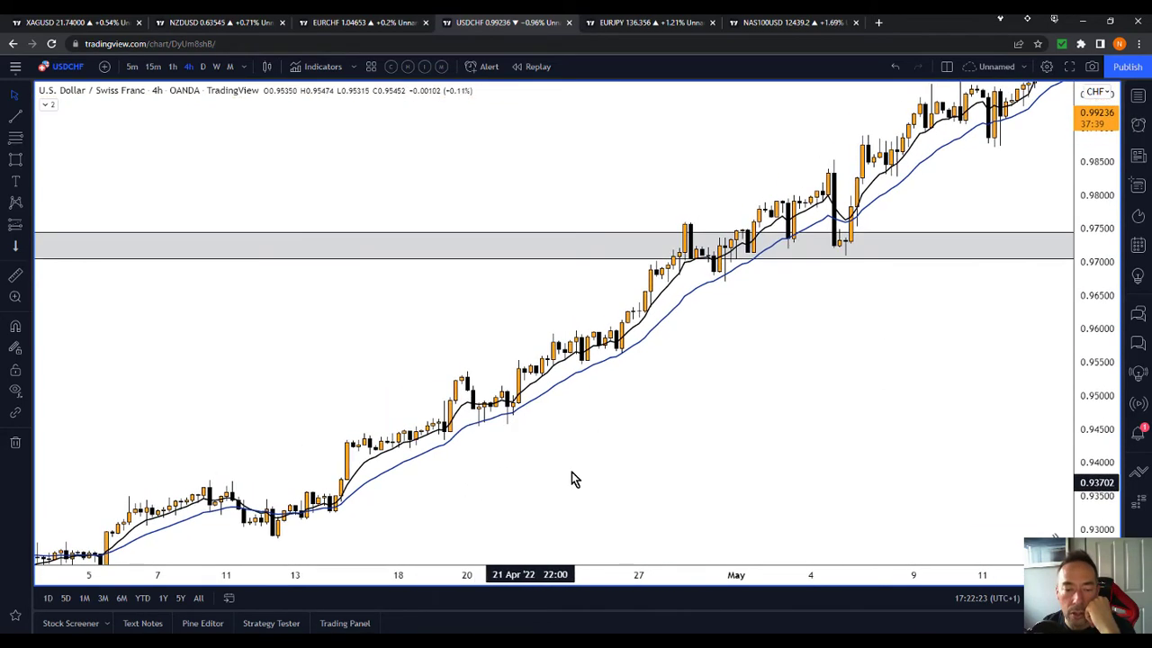
pyautogui.hscroll(5, 629, 396)
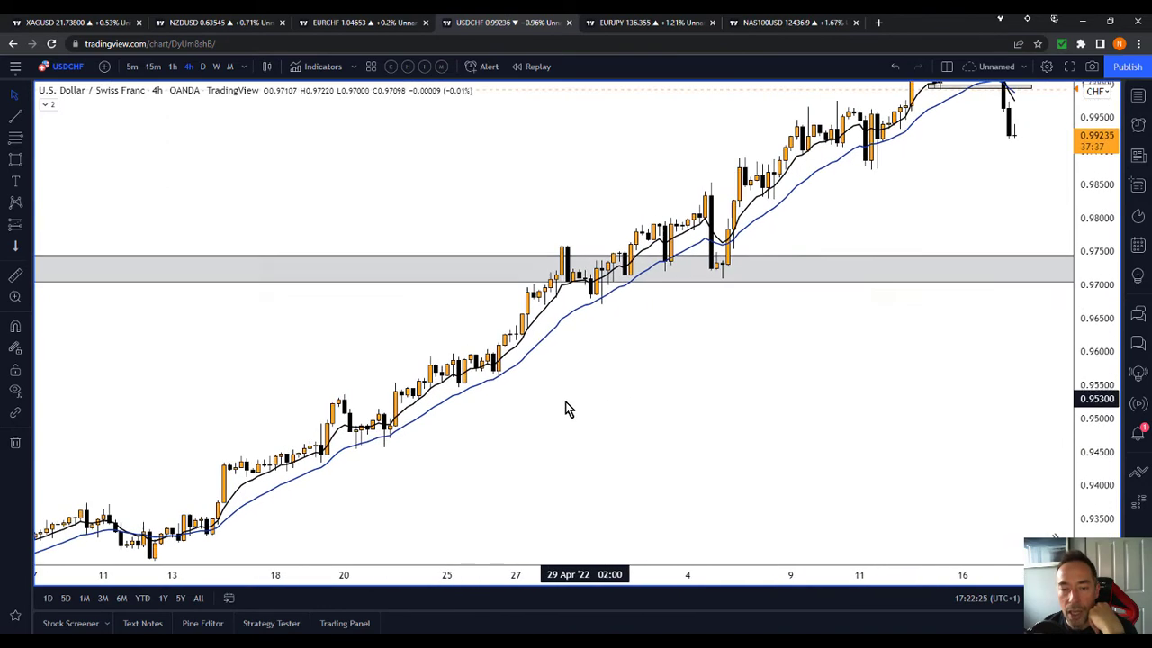
# Restore the two-chart USDCHF layout, set the weekly chart to 4 hours and bring its late April to May 2022 uptrend into view.
pyautogui.moveTo(886, 184); pyautogui.dragTo(786, 201)
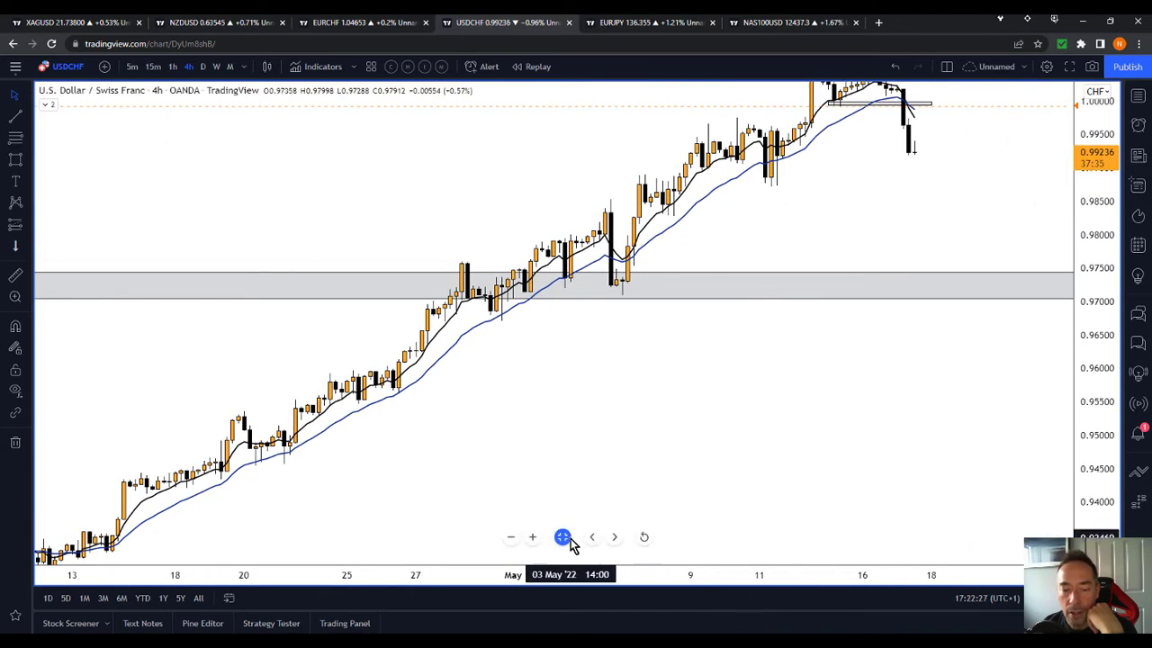
pyautogui.click(565, 538)
pyautogui.click(391, 282)
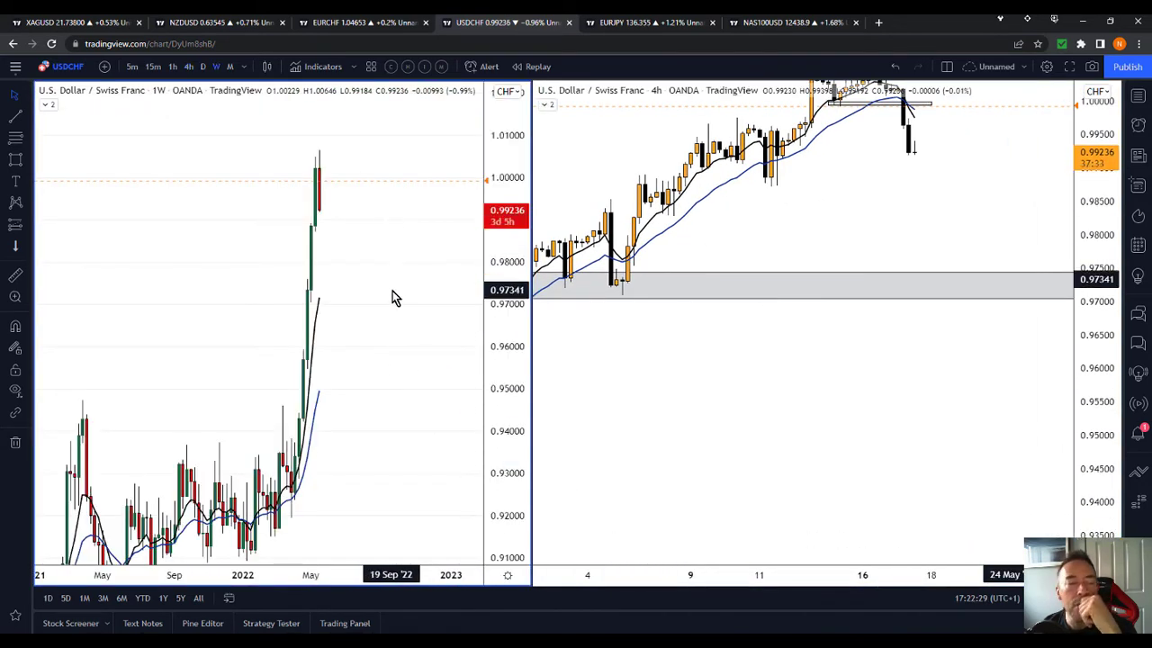
pyautogui.click(189, 66)
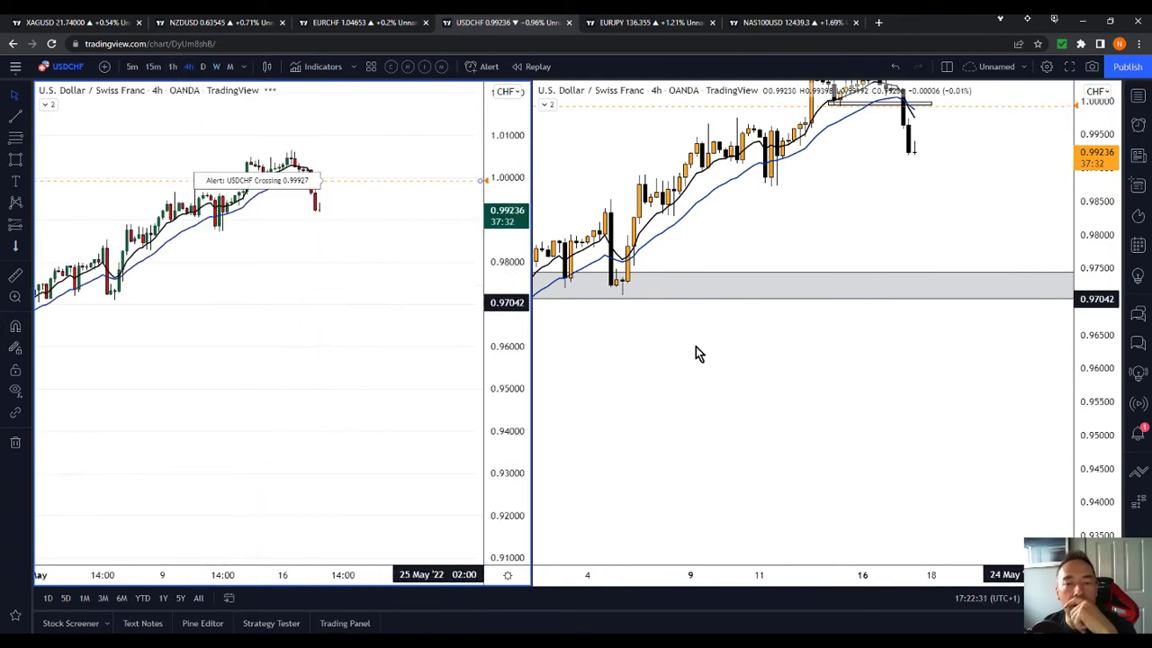
pyautogui.moveTo(733, 363); pyautogui.dragTo(834, 428)
pyautogui.moveTo(396, 349); pyautogui.dragTo(511, 378)
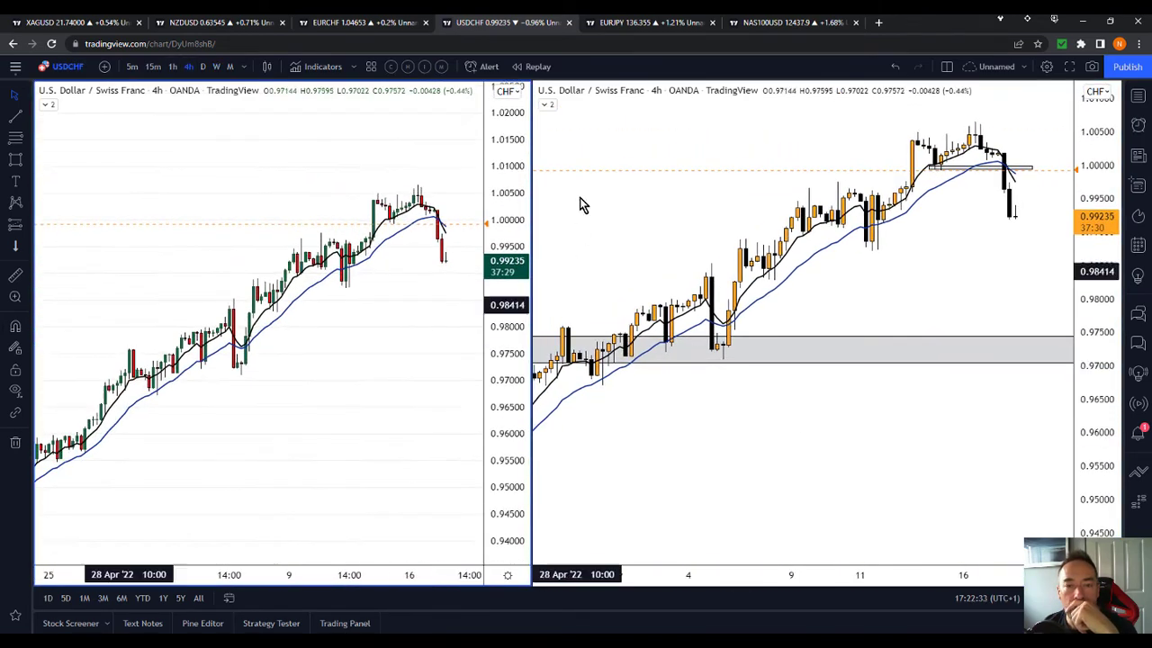
# Set the orange-and-black USDCHF chart to the 2-hour timeframe.
pyautogui.click(555, 140)
pyautogui.click(244, 68)
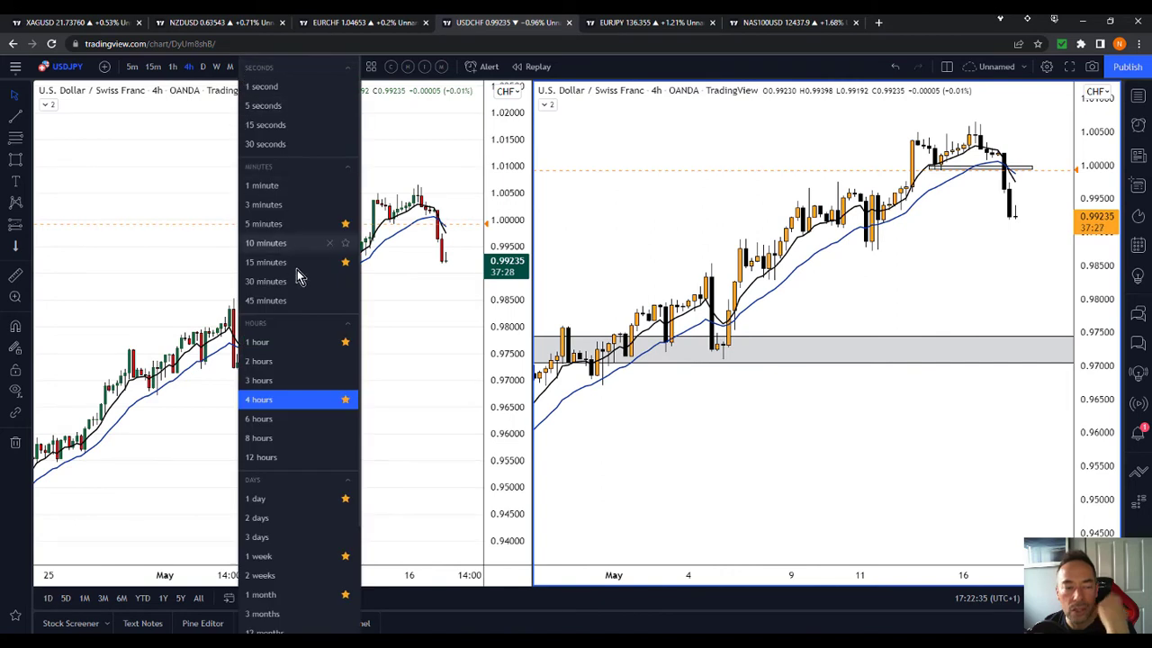
pyautogui.click(281, 362)
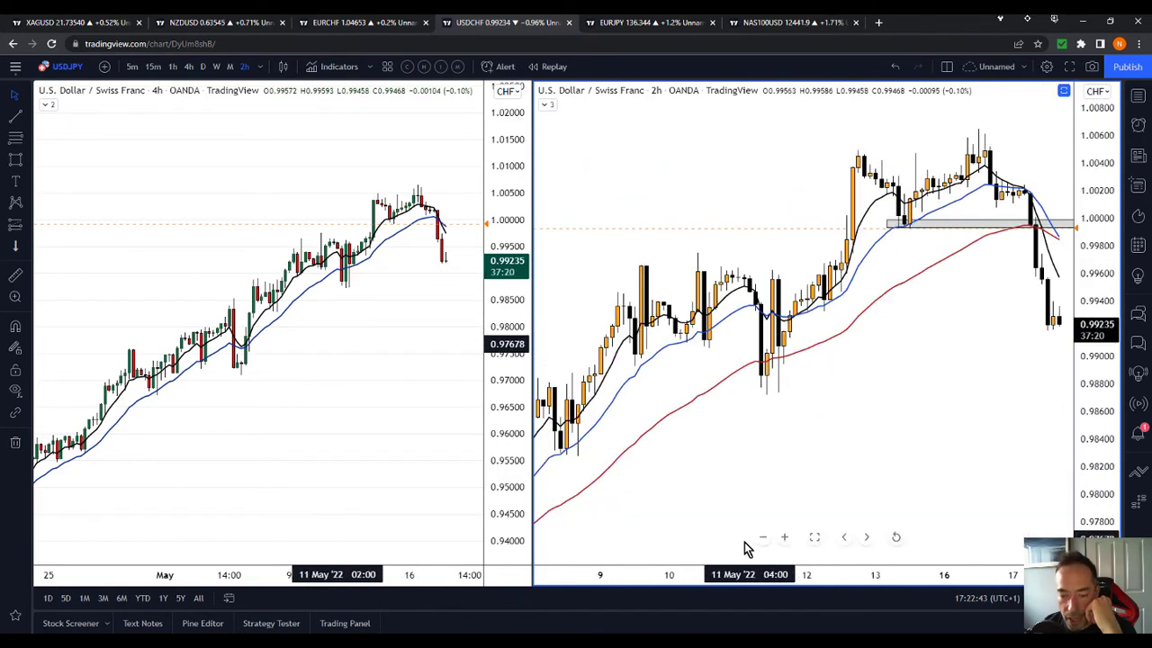
# Examine the 2-hour USDCHF pullbacks to the moving averages below and around the grey zone in late April 2022.
pyautogui.click(763, 538)
pyautogui.moveTo(774, 498); pyautogui.dragTo(925, 505)
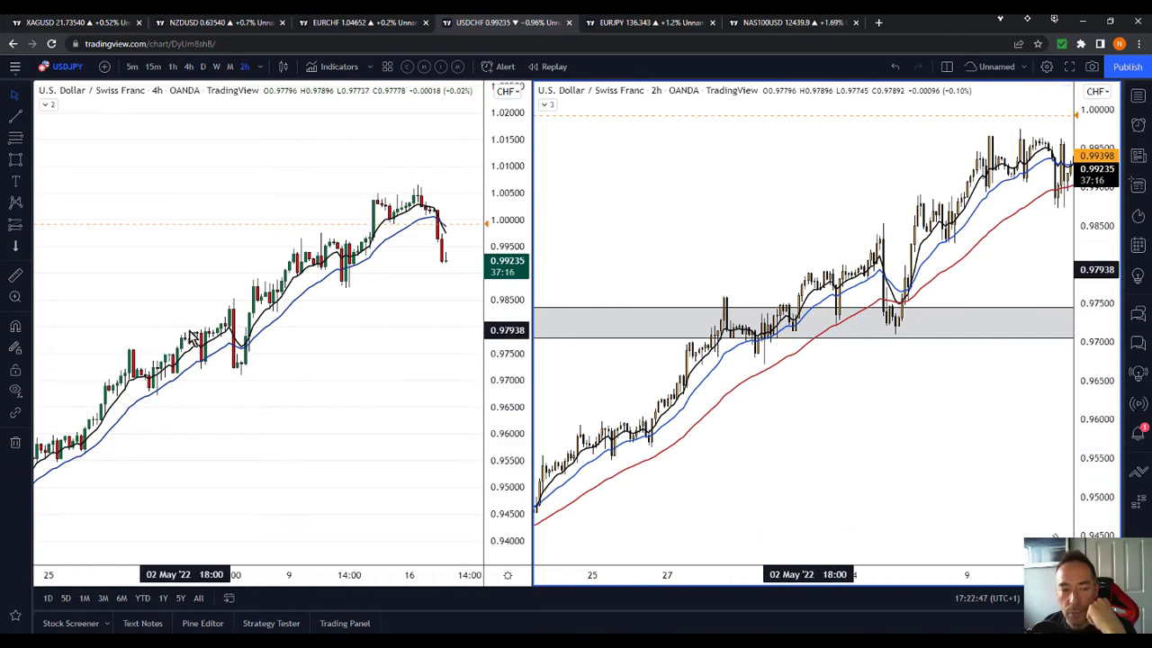
pyautogui.moveTo(789, 525); pyautogui.dragTo(917, 507)
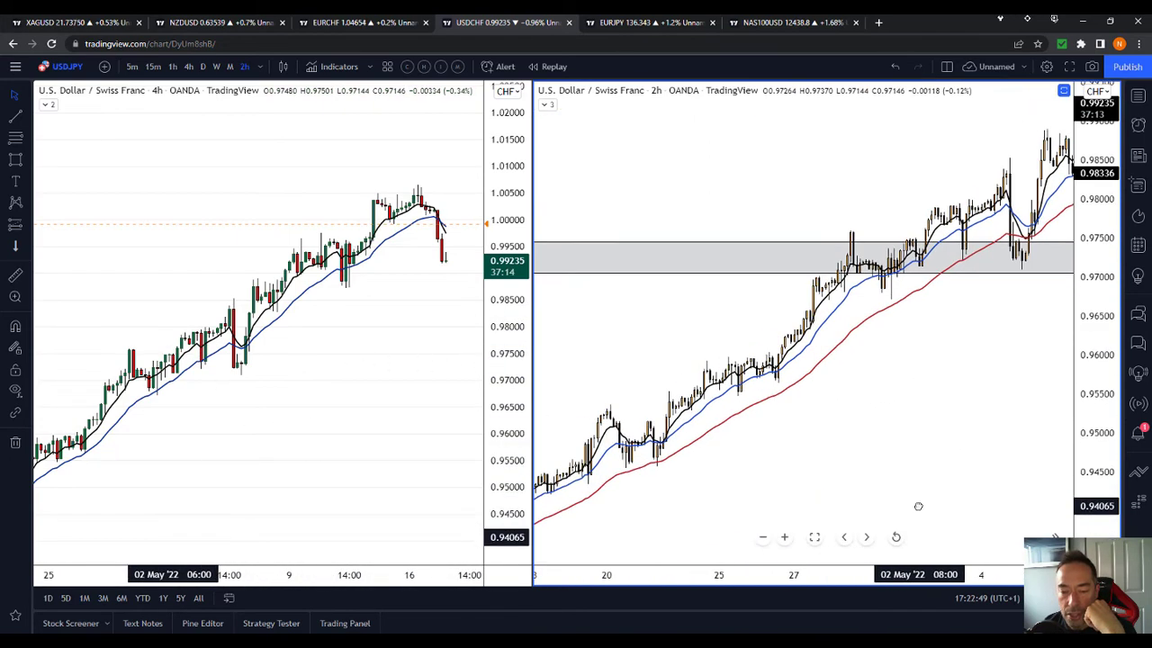
pyautogui.moveTo(1089, 446); pyautogui.dragTo(1089, 413)
pyautogui.moveTo(911, 412); pyautogui.dragTo(1002, 382)
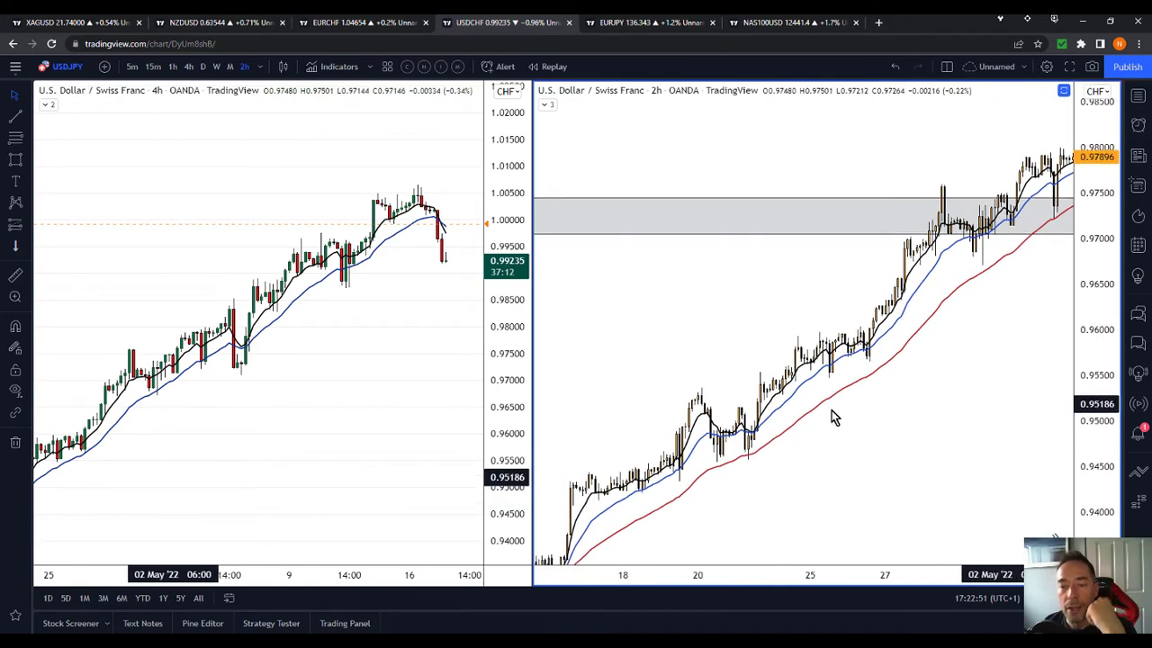
pyautogui.click(783, 538)
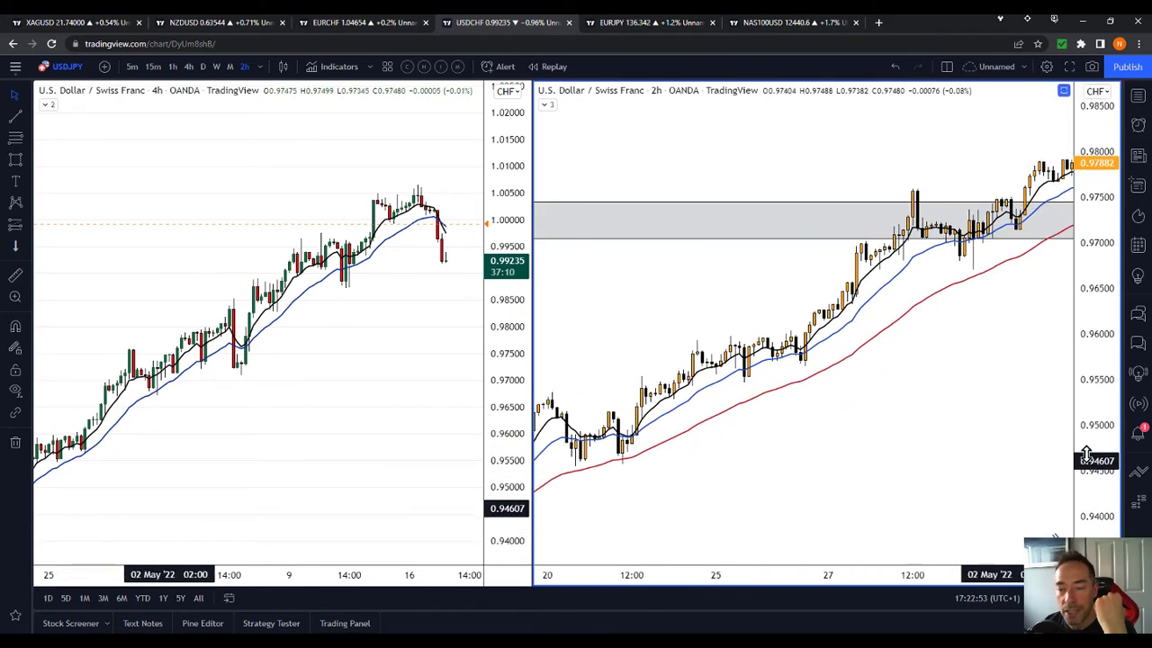
pyautogui.moveTo(1016, 462); pyautogui.dragTo(1034, 461)
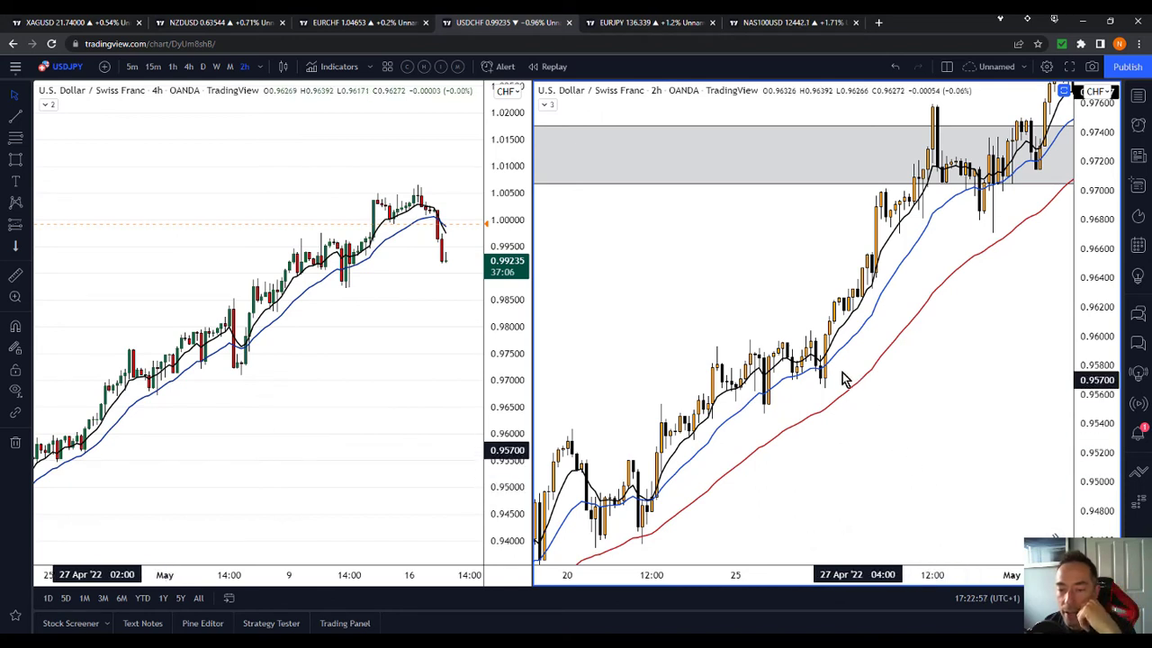
# Set the cursor to Cross and compare the late April USDCHF pullbacks on the 4-hour and 2-hour charts.
pyautogui.click(28, 94)
pyautogui.click(56, 96)
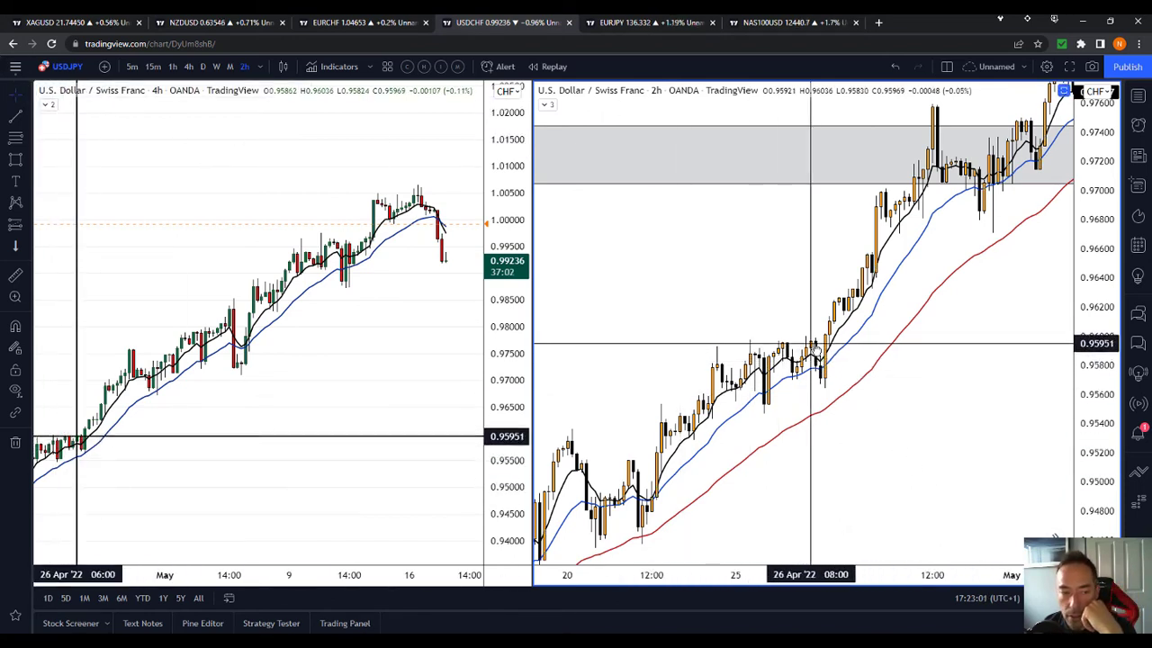
pyautogui.moveTo(386, 348); pyautogui.dragTo(462, 329)
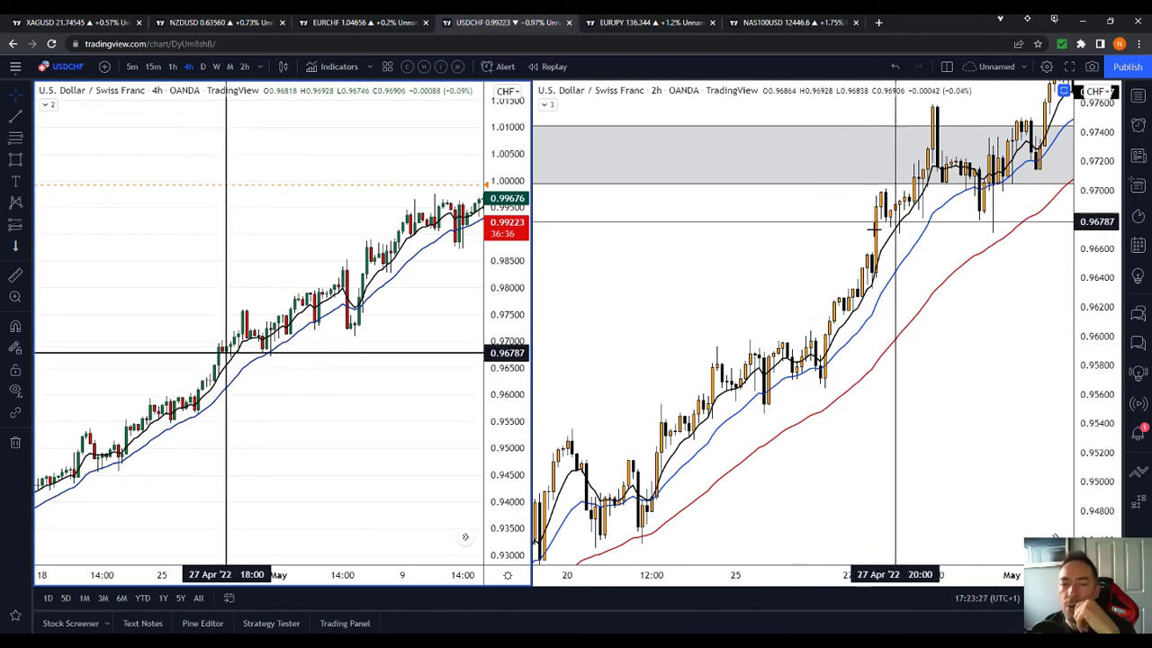
pyautogui.click(839, 233)
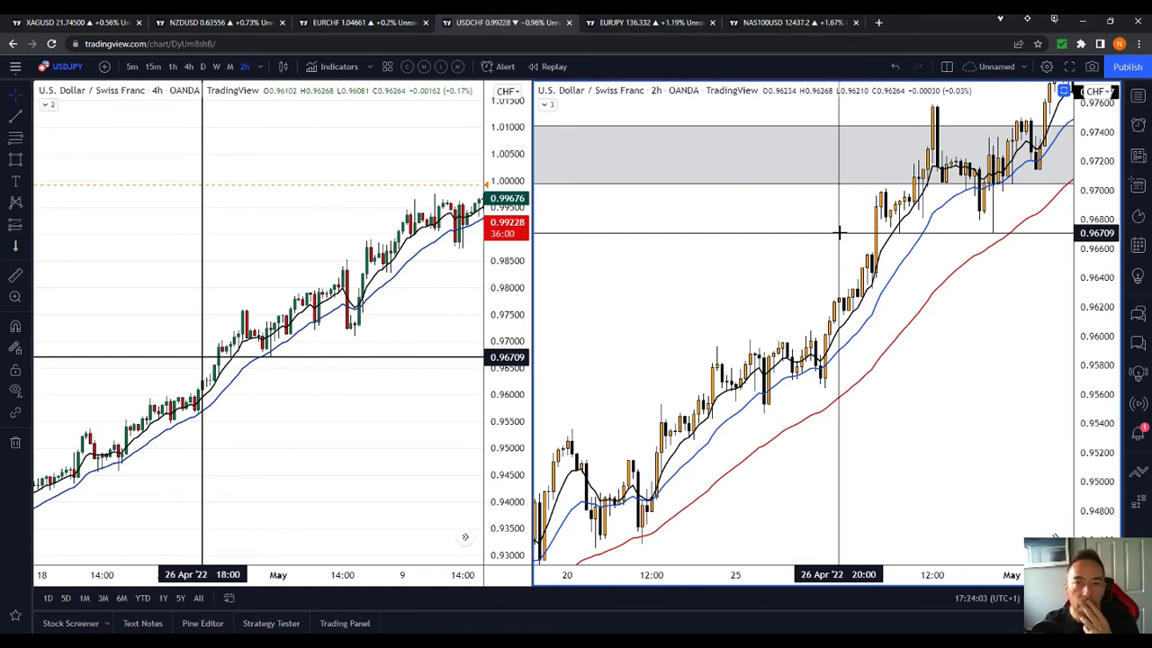
# Switch to the EURJPY layout and examine the daily rebound towards the moving averages and falling trendline.
pyautogui.click(666, 27)
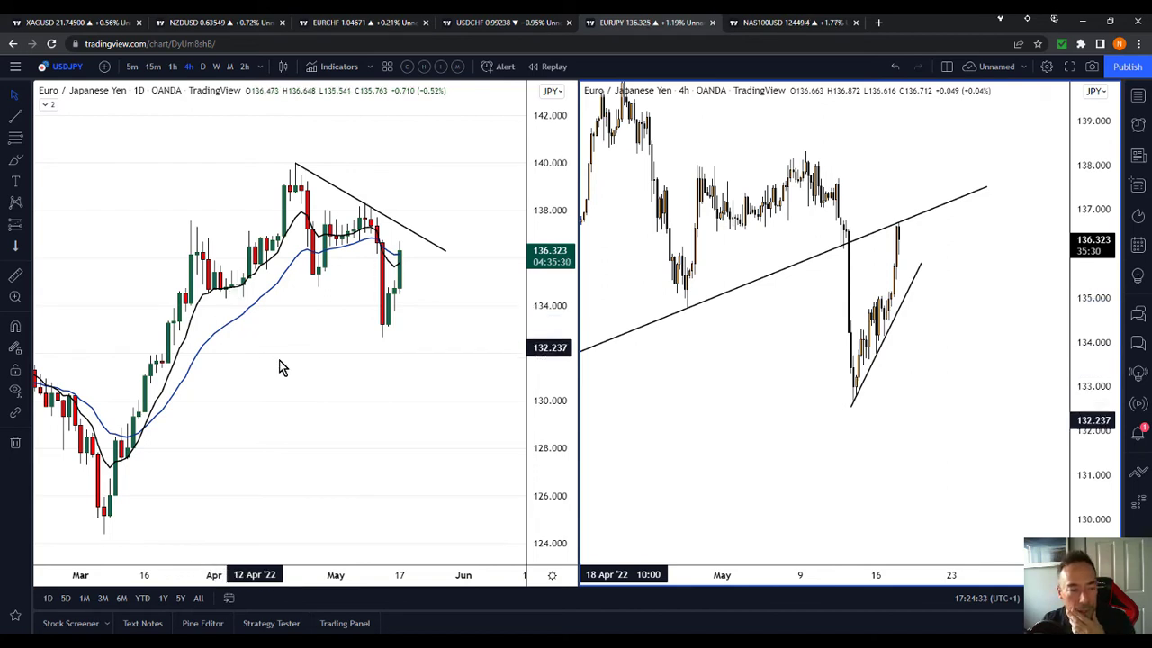
pyautogui.moveTo(310, 387); pyautogui.dragTo(319, 389)
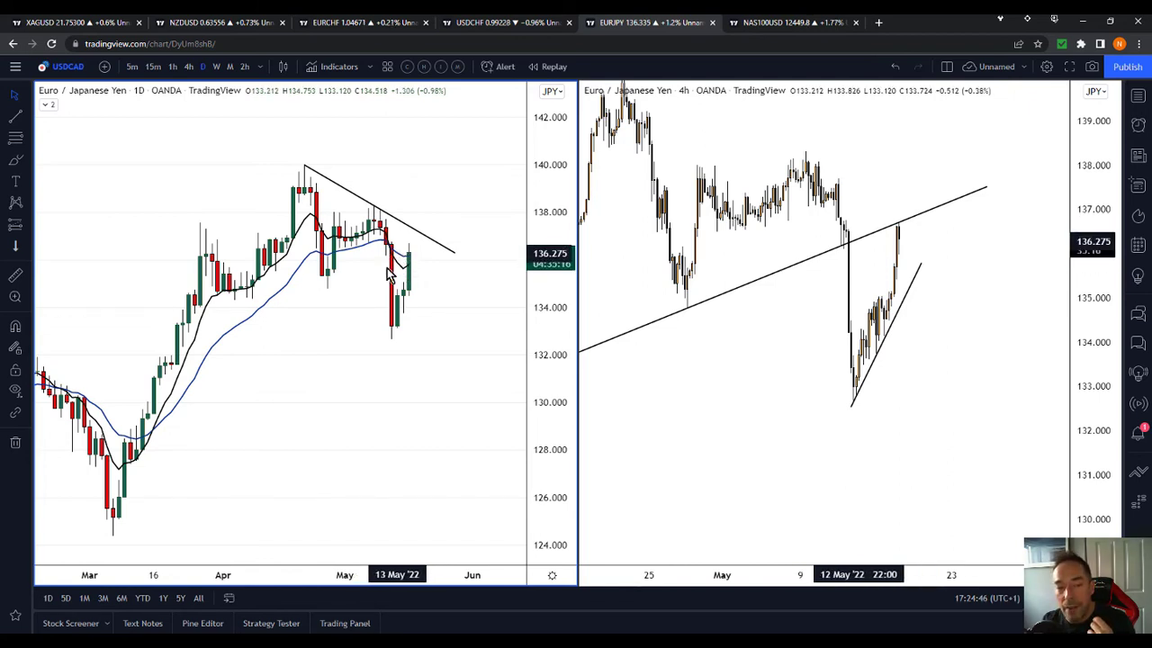
pyautogui.moveTo(450, 335); pyautogui.dragTo(467, 336)
pyautogui.moveTo(317, 543)
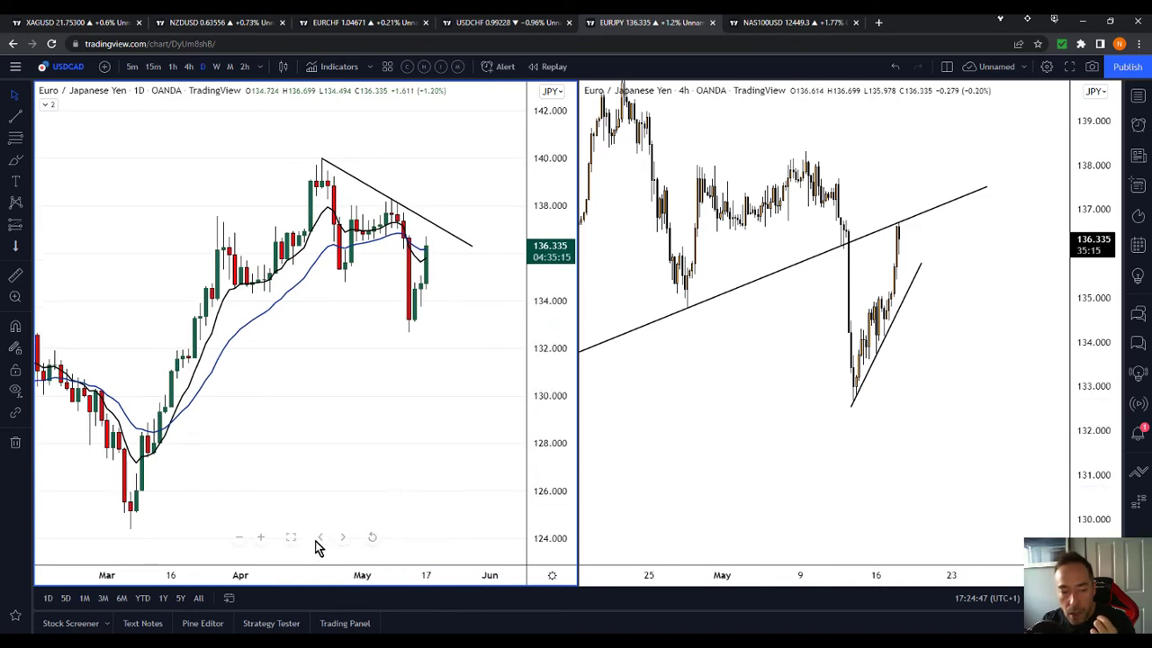
pyautogui.click(265, 537)
pyautogui.moveTo(558, 420); pyautogui.dragTo(561, 331)
pyautogui.moveTo(470, 383); pyautogui.dragTo(464, 396)
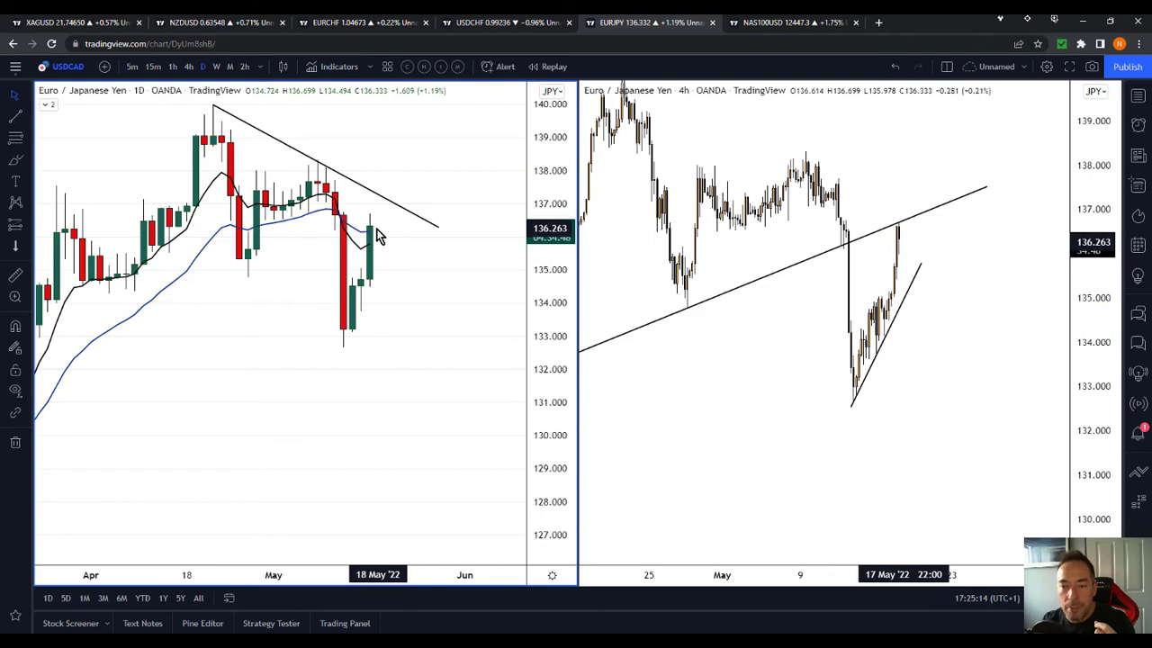
# Maximize the 4-hour EURJPY chart and show the full rising trendline from mid-March to the May retest.
pyautogui.moveTo(794, 373); pyautogui.dragTo(821, 373)
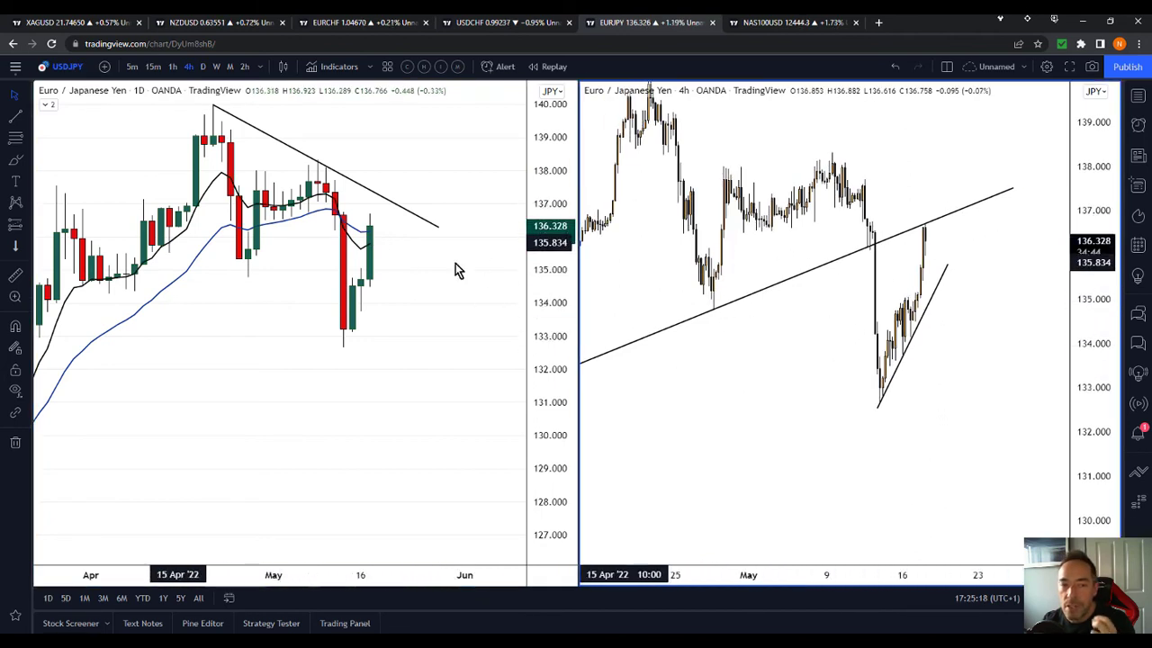
pyautogui.click(834, 537)
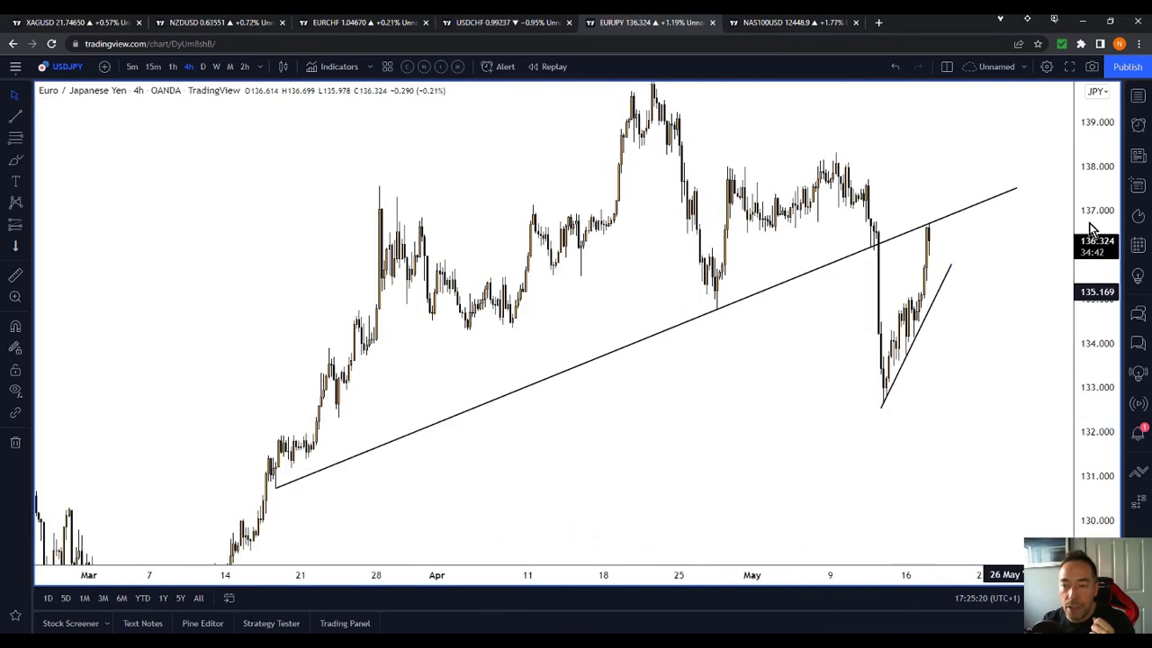
pyautogui.moveTo(1089, 227); pyautogui.dragTo(1079, 355)
pyautogui.moveTo(904, 429); pyautogui.dragTo(859, 432)
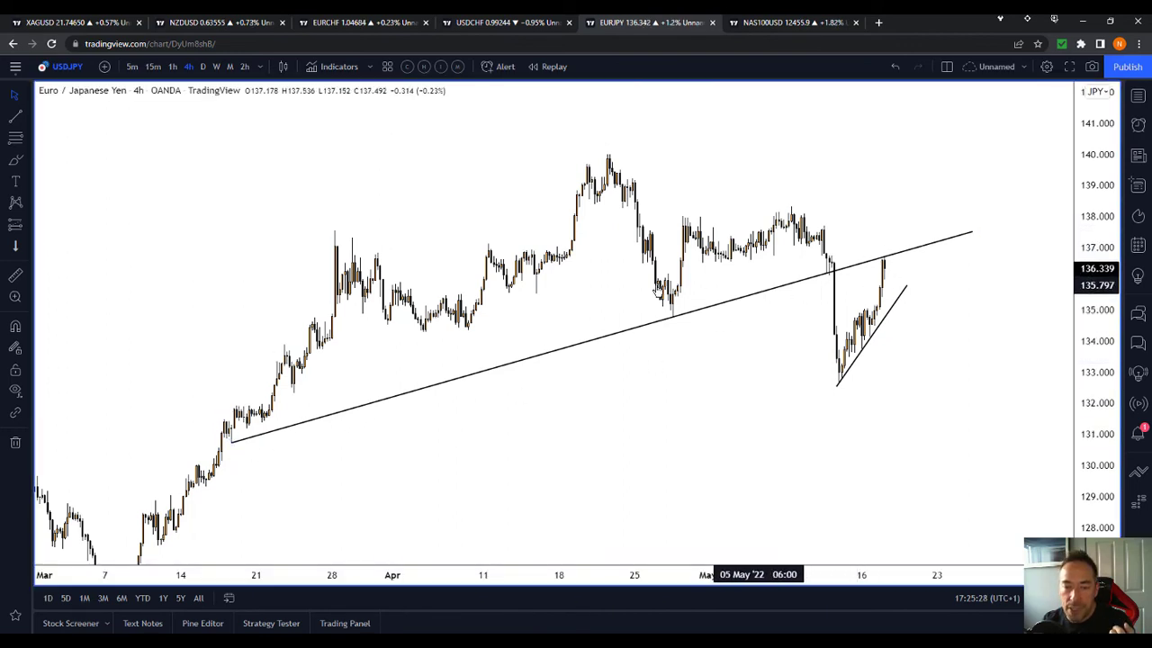
pyautogui.moveTo(1111, 257); pyautogui.dragTo(1107, 97)
pyautogui.moveTo(1023, 277); pyautogui.dragTo(1005, 310)
# Show the 4-hour EURJPY chart in full screen and examine the May drop and rebound to the broken rising trendline.
pyautogui.click(1070, 68)
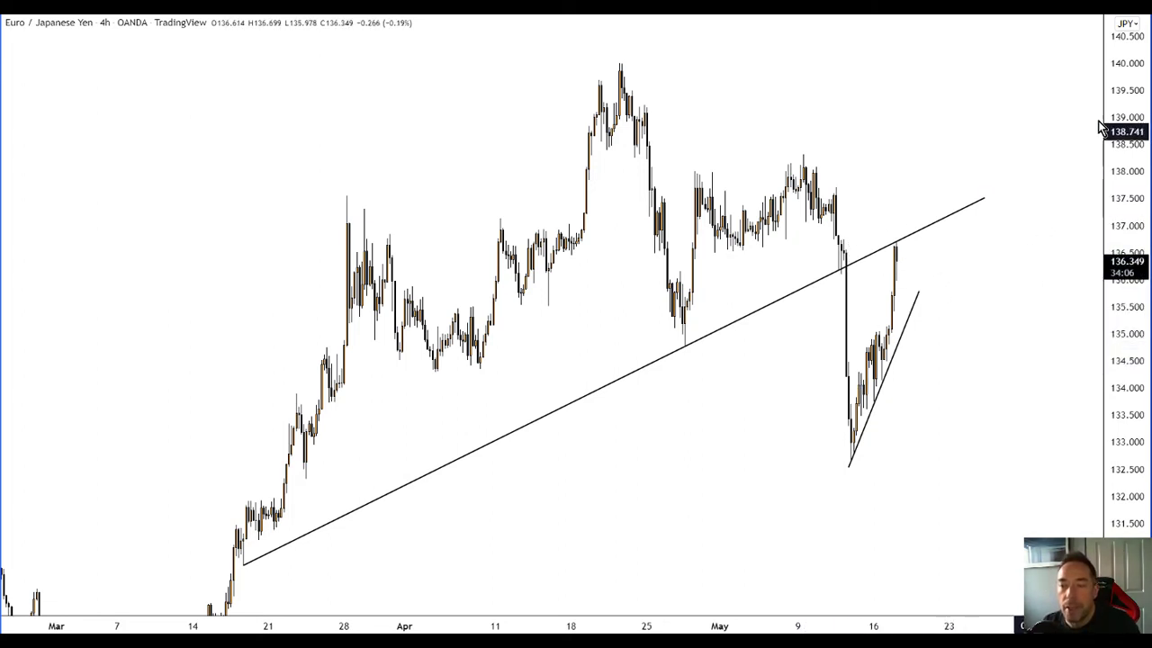
pyautogui.moveTo(1119, 127); pyautogui.dragTo(1118, 269)
pyautogui.moveTo(1008, 331); pyautogui.dragTo(1005, 299)
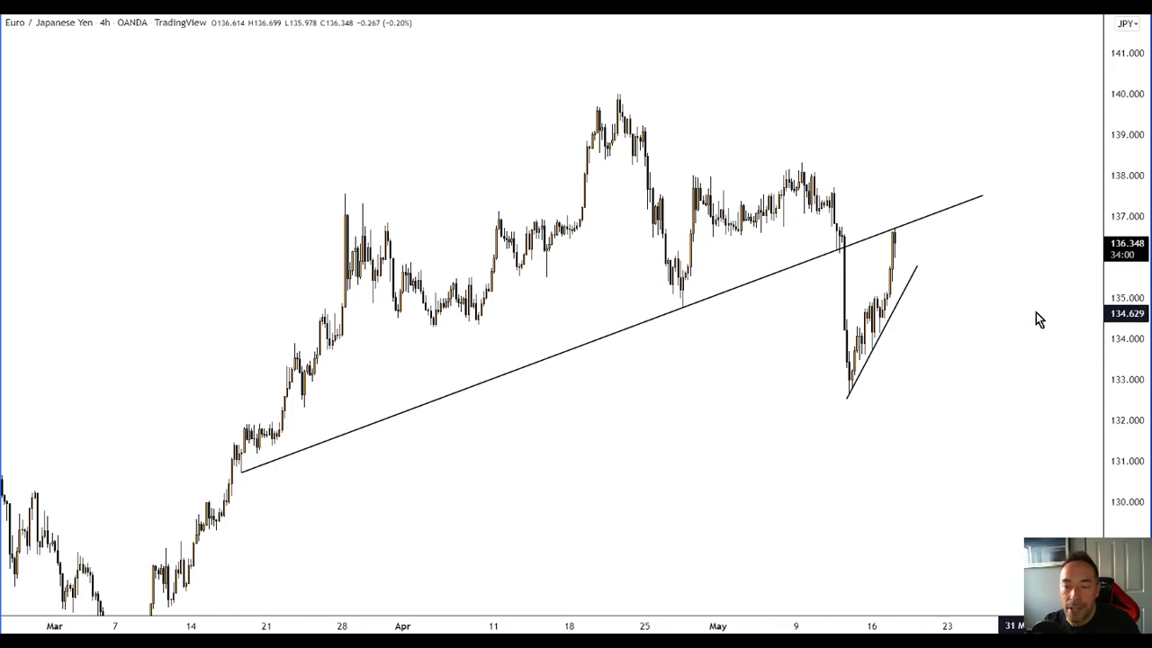
pyautogui.moveTo(1035, 313); pyautogui.dragTo(1031, 306)
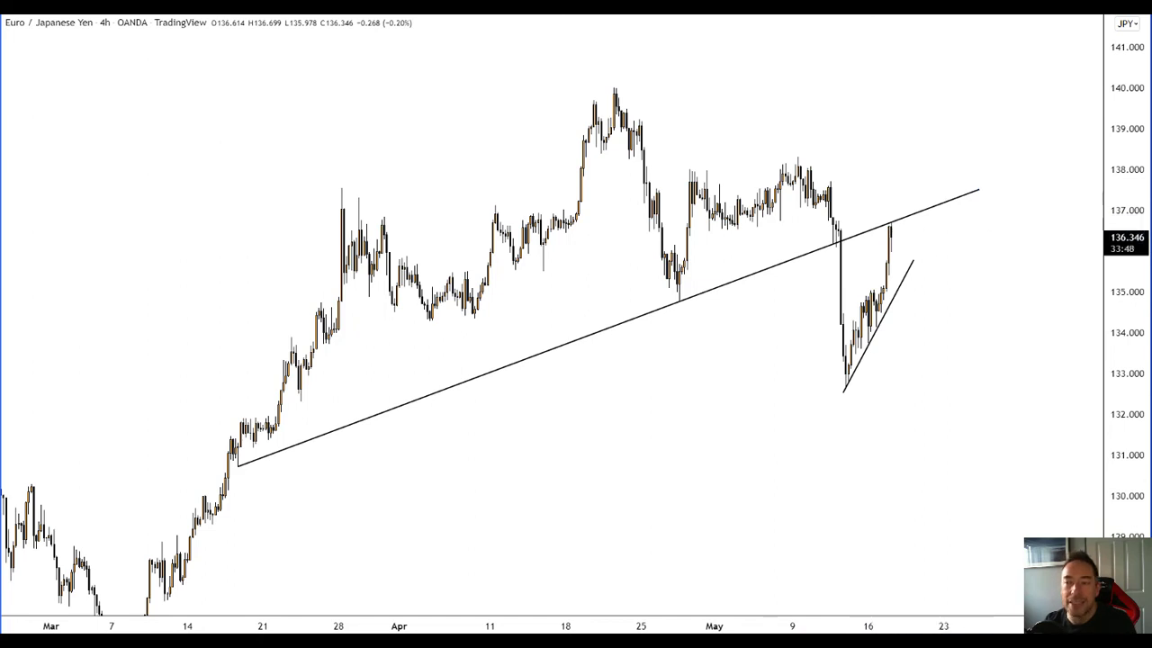
pyautogui.moveTo(1125, 159); pyautogui.dragTo(1124, 178)
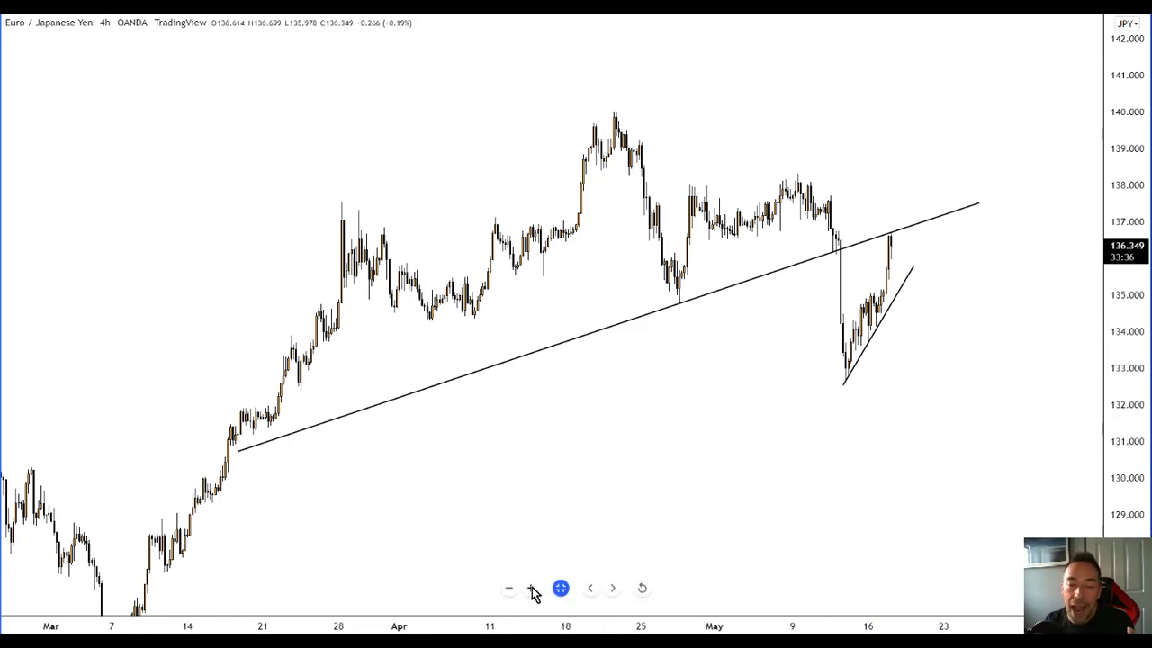
pyautogui.click(533, 591)
pyautogui.moveTo(1125, 292); pyautogui.dragTo(1125, 180)
pyautogui.moveTo(1038, 273); pyautogui.dragTo(1052, 268)
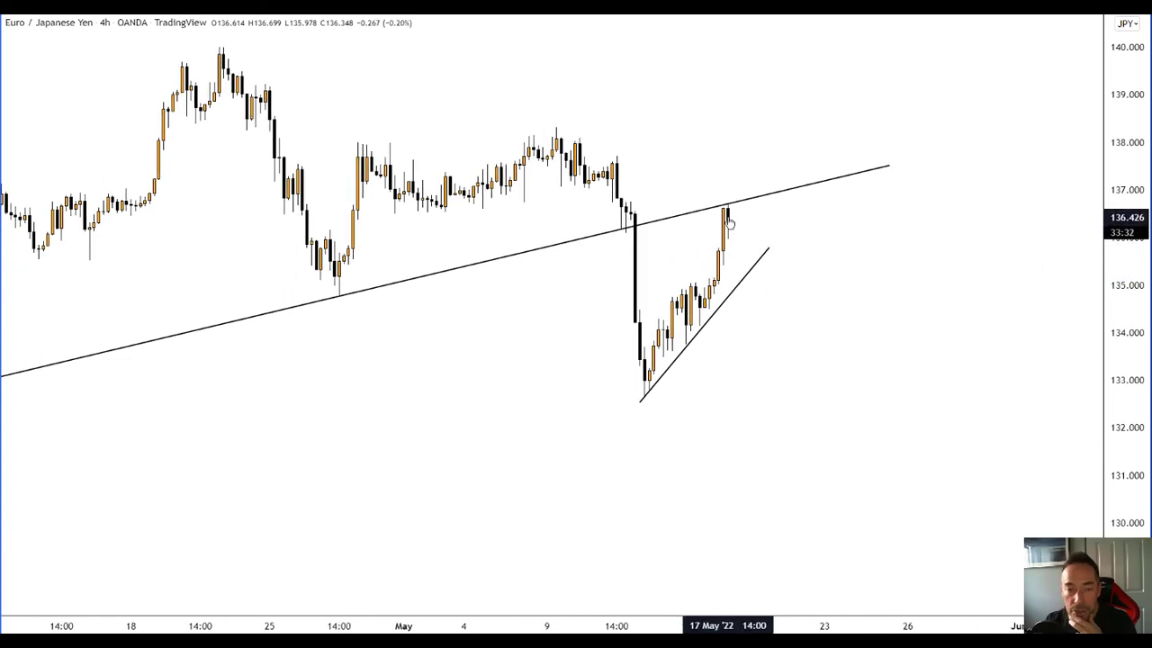
pyautogui.moveTo(835, 230); pyautogui.dragTo(883, 231)
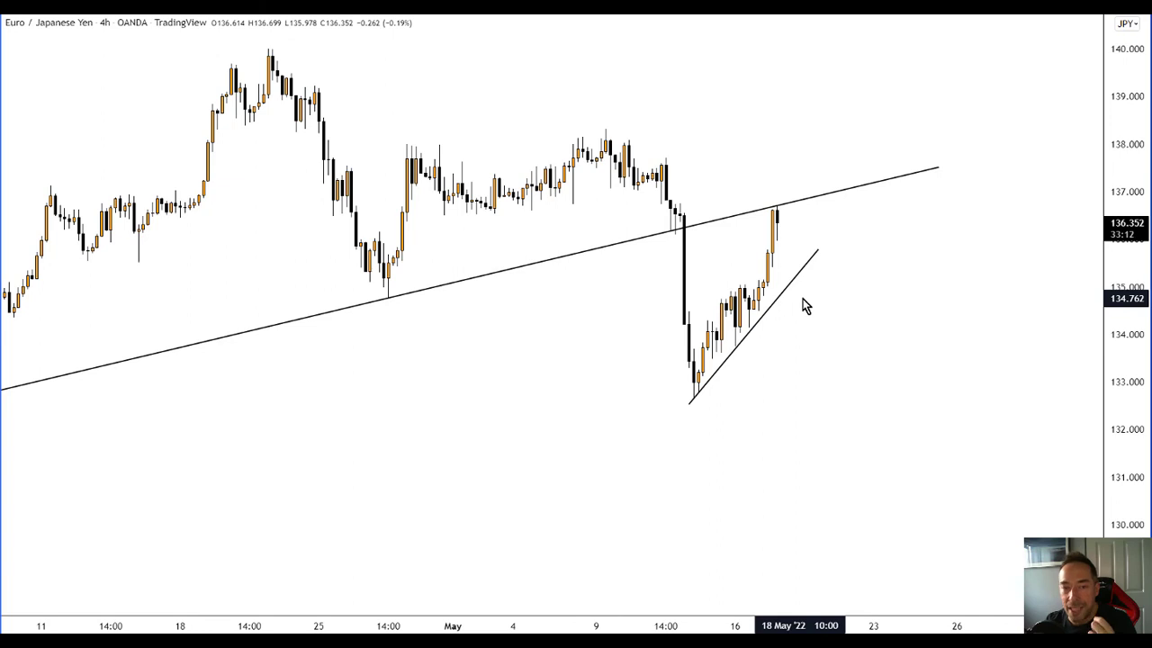
pyautogui.moveTo(1110, 135); pyautogui.dragTo(1110, 167)
pyautogui.moveTo(1029, 254); pyautogui.dragTo(1021, 272)
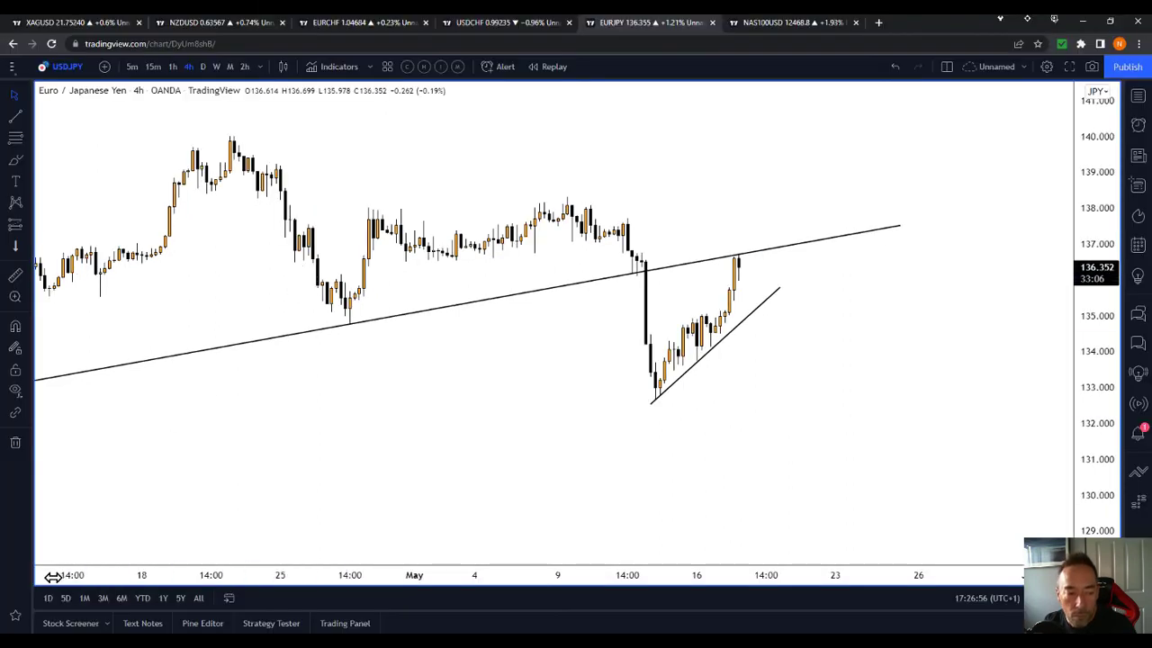
# Show the favorite drawing tools and draw a path through the 4-hour EURJPY swings from about 140, ending in an arrow near 134.5.
pyautogui.click(17, 617)
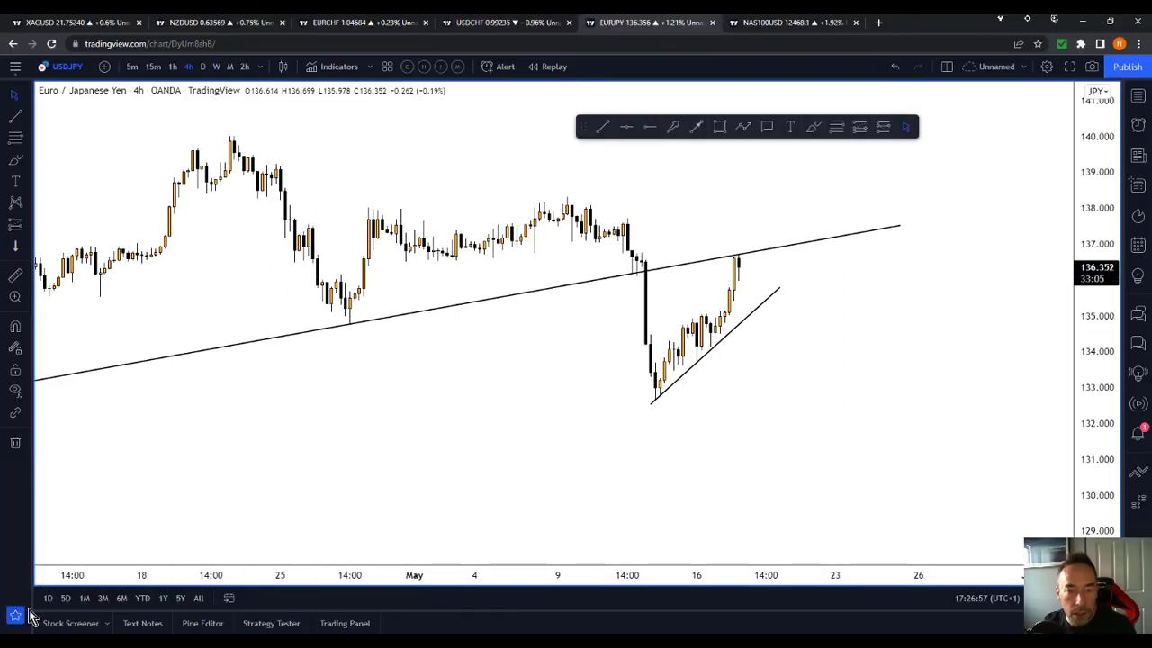
pyautogui.click(745, 127)
pyautogui.click(238, 133)
pyautogui.click(331, 321)
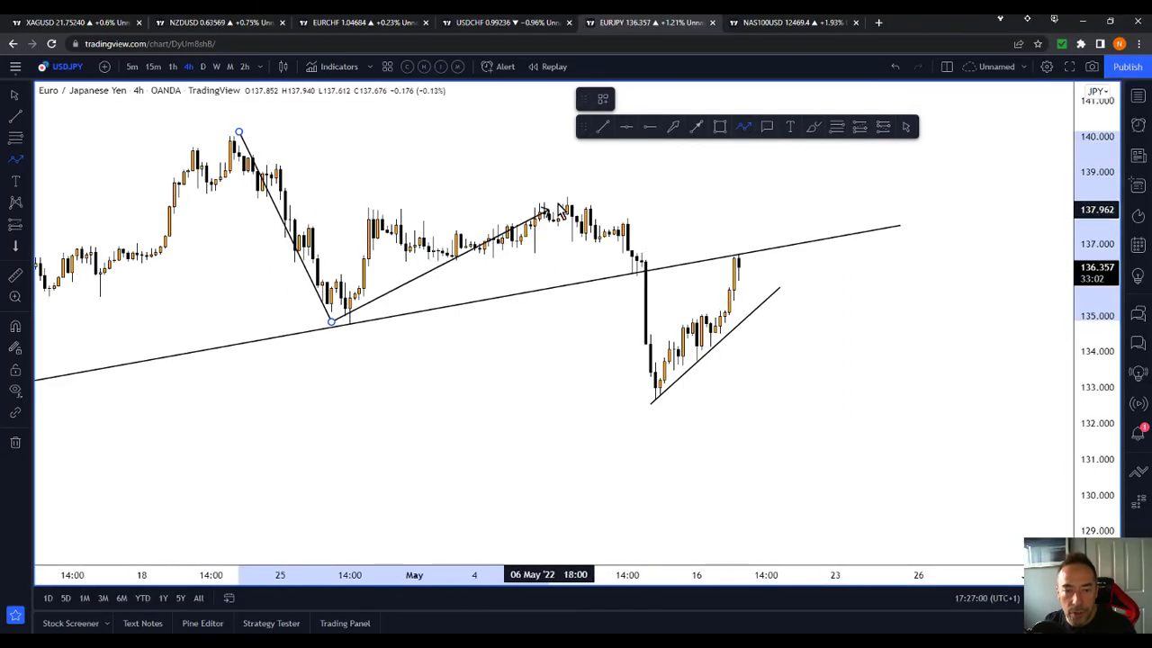
pyautogui.click(576, 197)
pyautogui.click(651, 393)
pyautogui.click(742, 253)
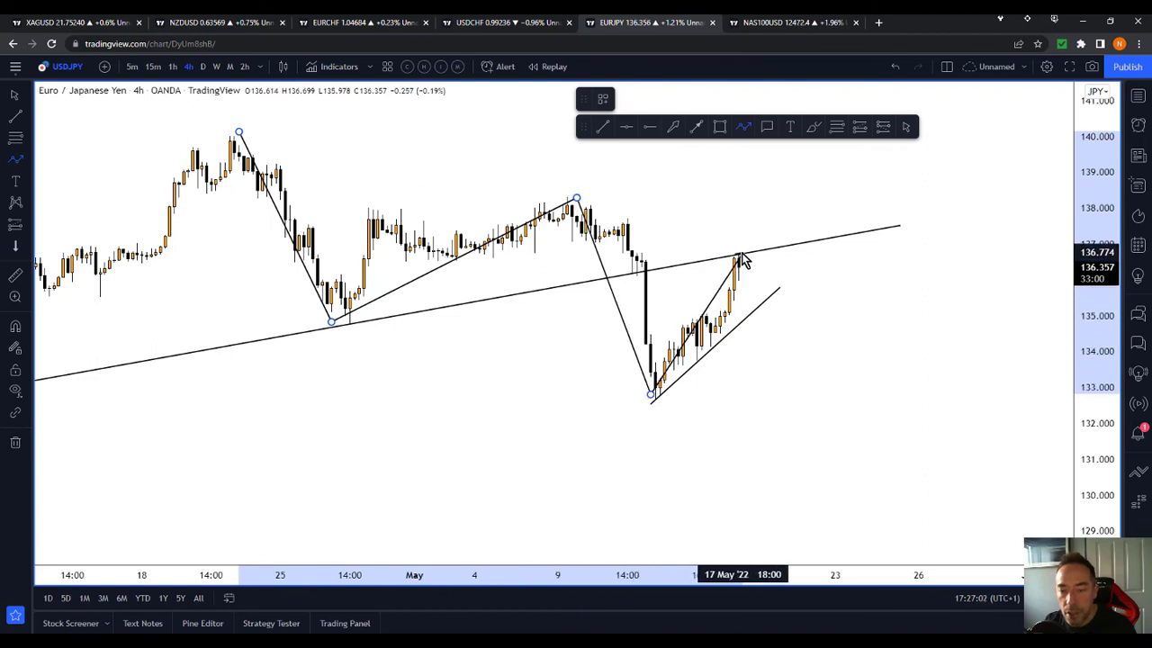
pyautogui.click(760, 324)
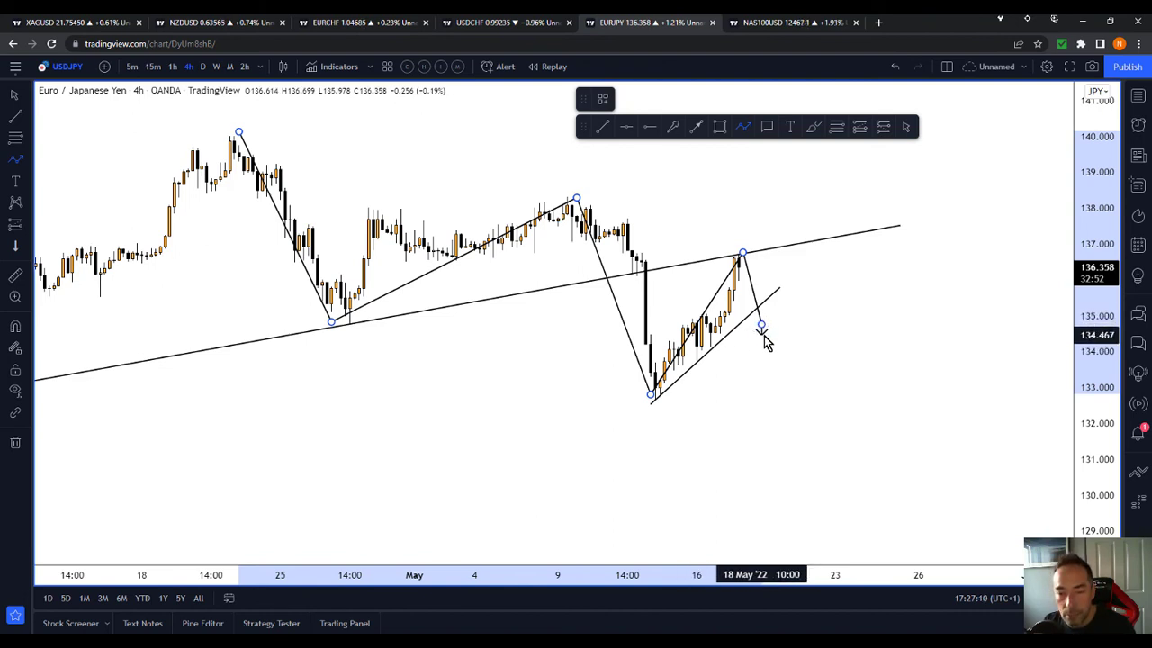
pyautogui.doubleClick(761, 333)
pyautogui.click(791, 331)
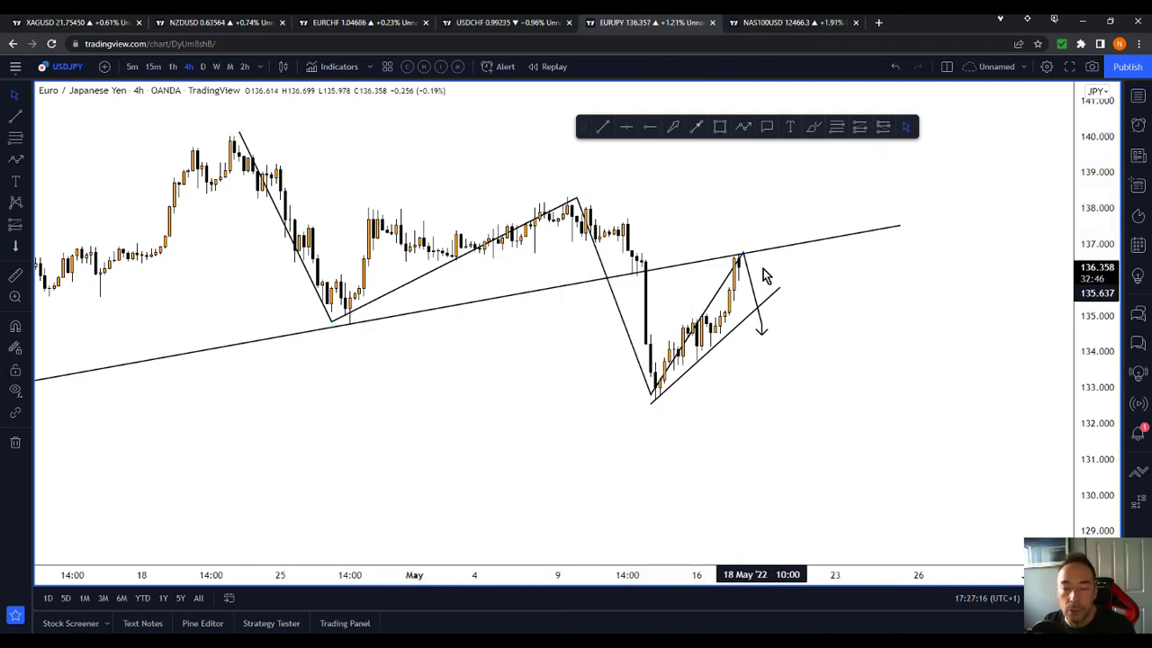
# Extend the path's final arrow down to about 131 and remove the whole path from the EURJPY chart.
pyautogui.moveTo(761, 334); pyautogui.dragTo(794, 457)
pyautogui.doubleClick(794, 457)
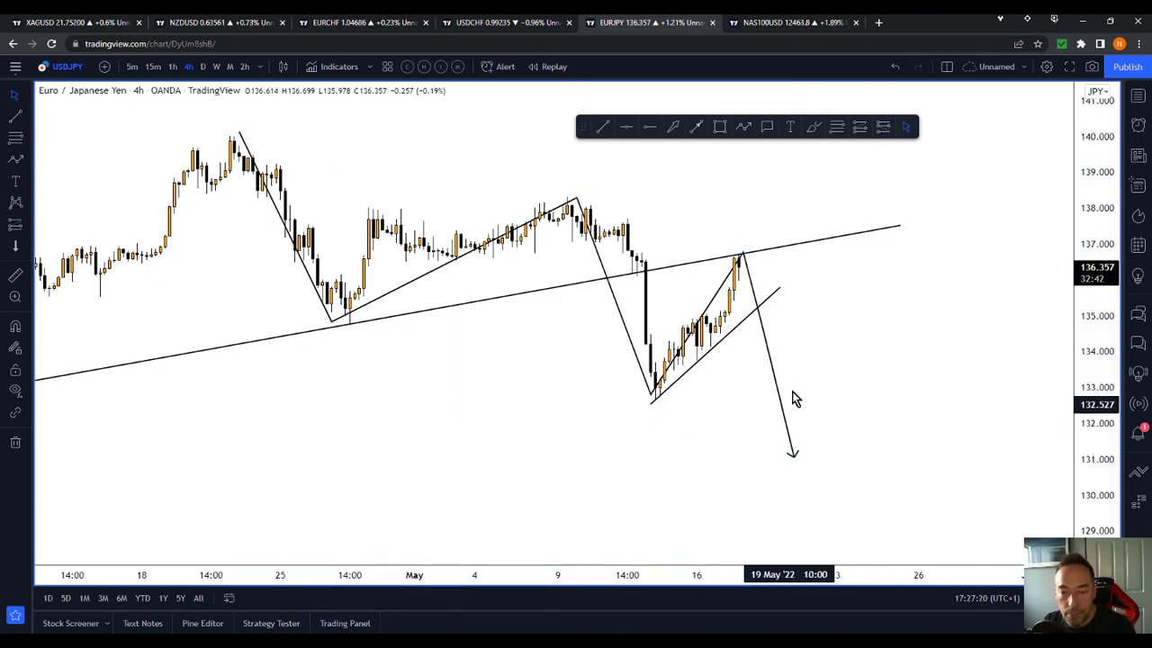
pyautogui.rightClick(758, 297)
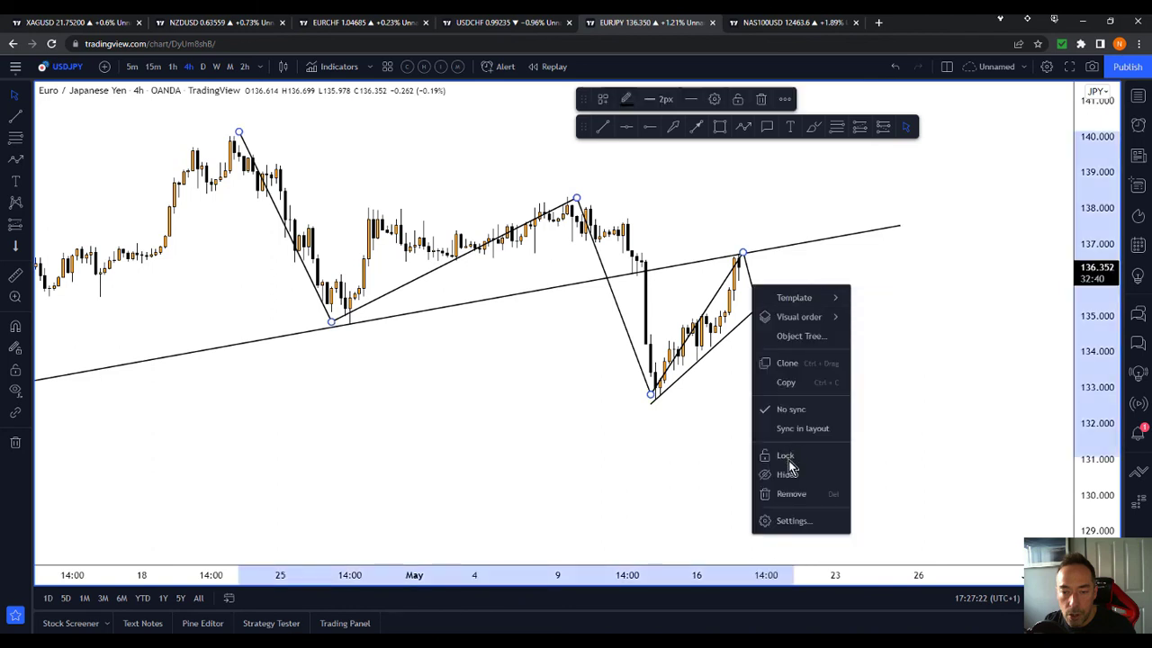
pyautogui.click(795, 501)
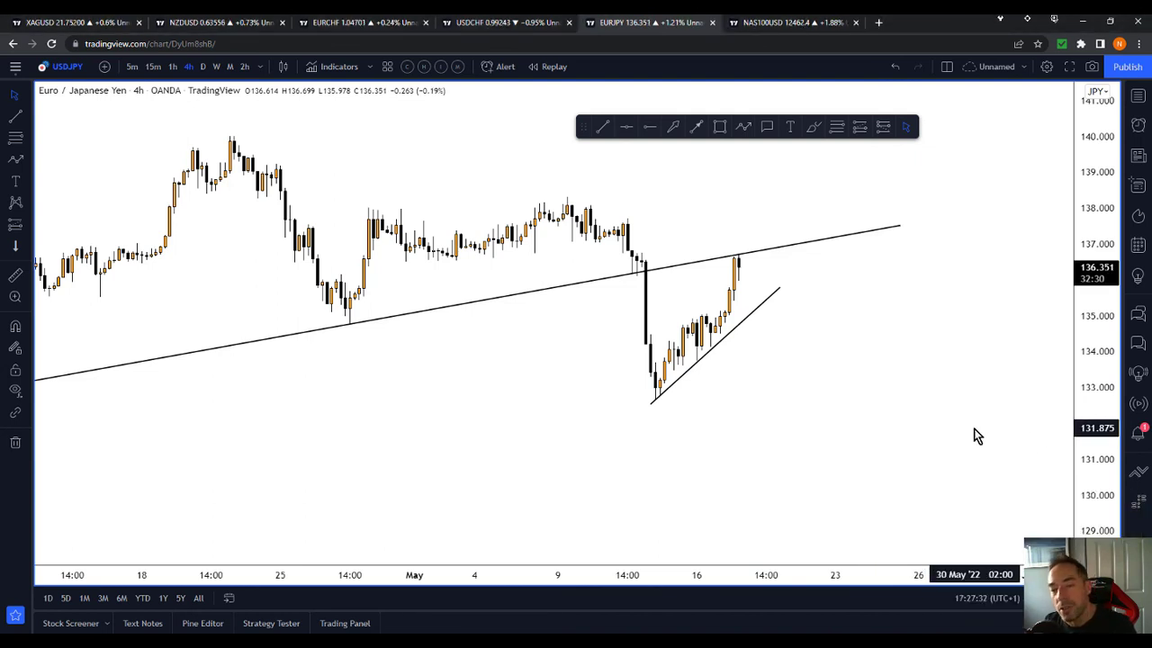
# Hide the favorite drawing tools toolbar and recentre the 4-hour EURJPY price action around both rising trendlines.
pyautogui.moveTo(1095, 401); pyautogui.dragTo(1095, 358)
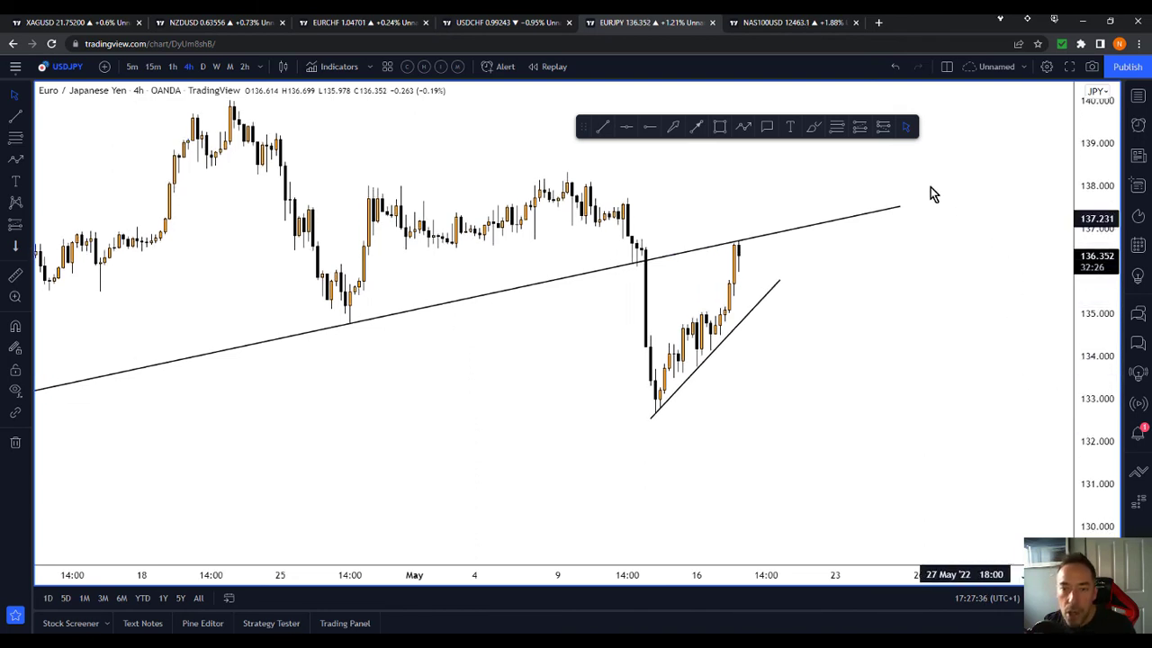
pyautogui.rightClick(579, 126)
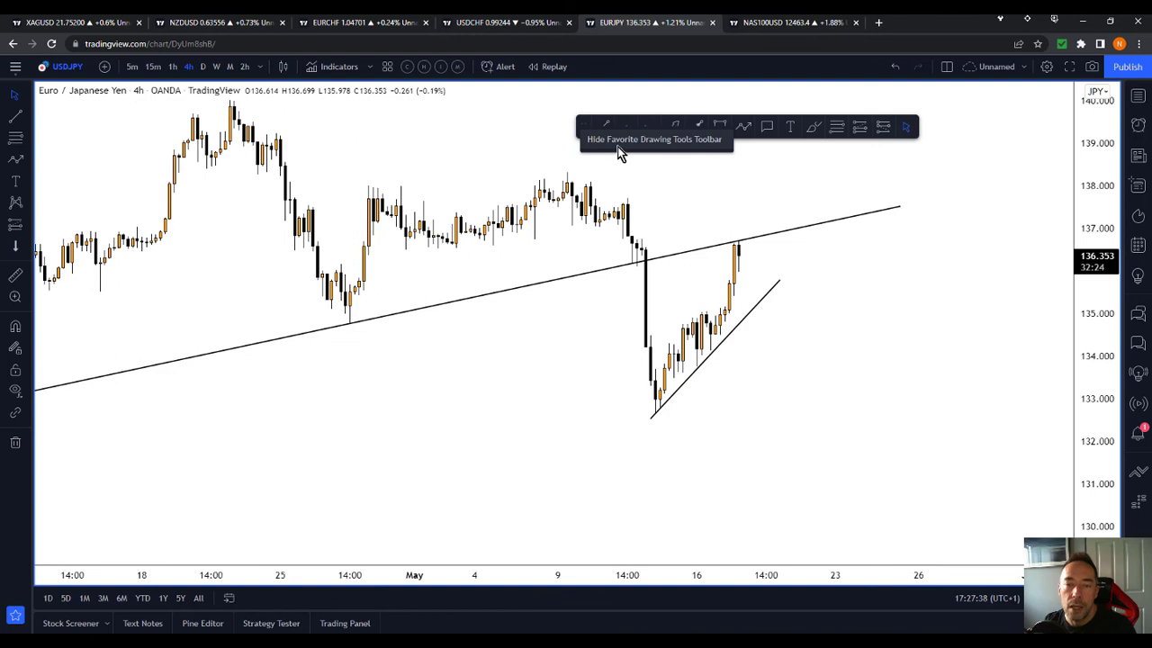
pyautogui.click(618, 145)
pyautogui.moveTo(975, 213); pyautogui.dragTo(993, 244)
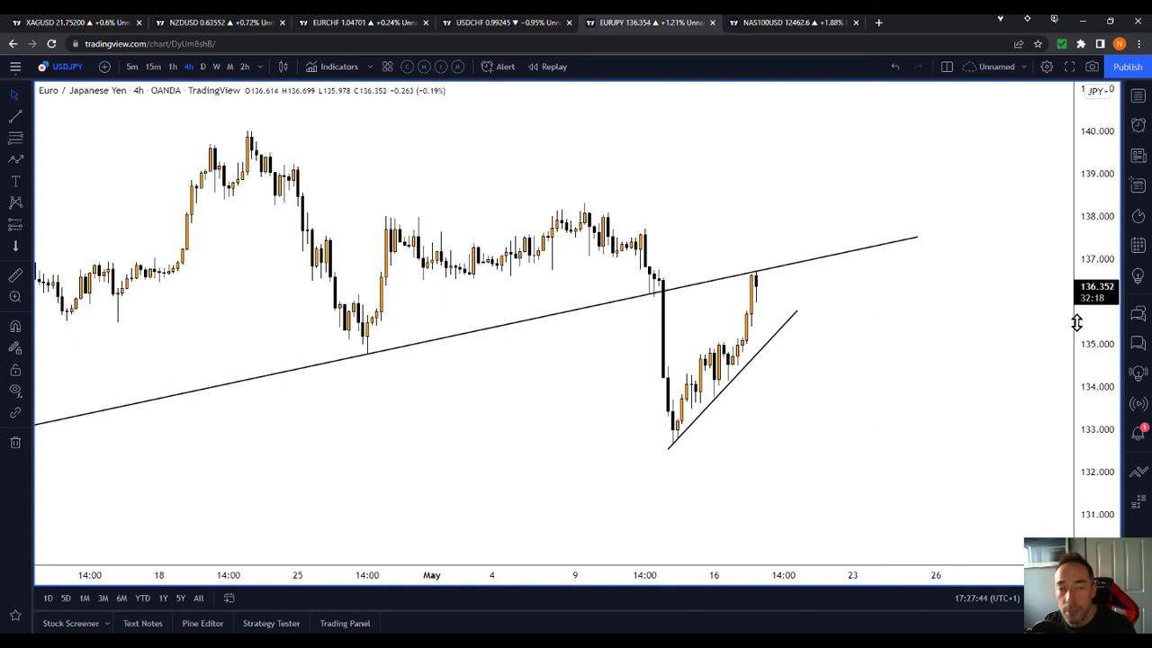
pyautogui.click(1126, 506)
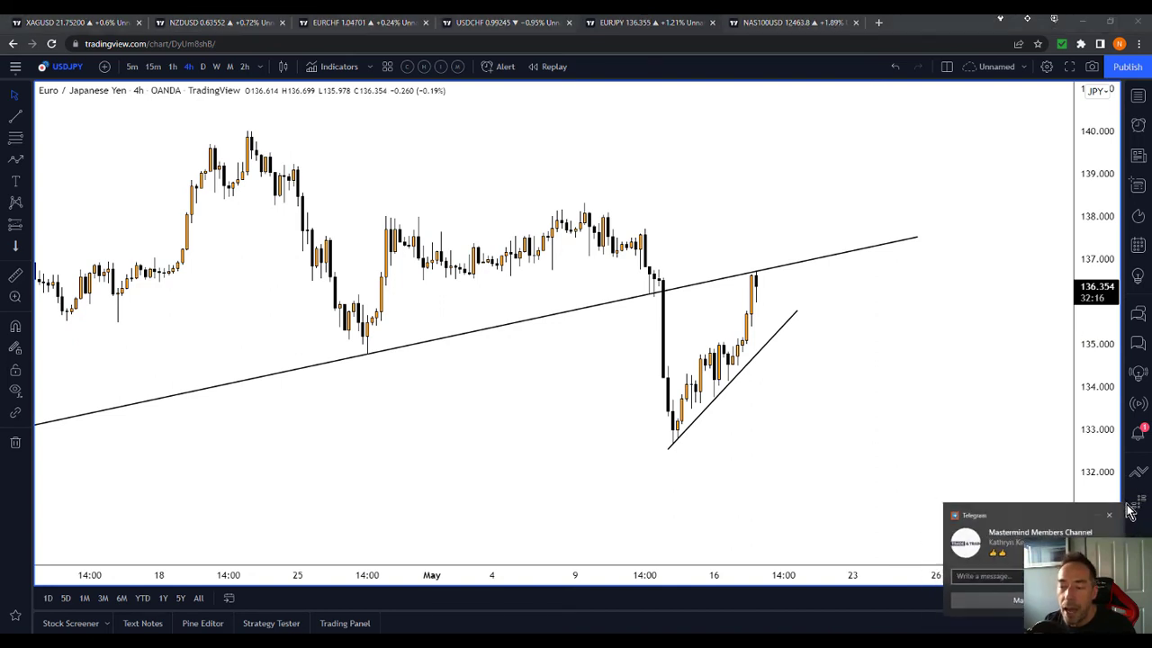